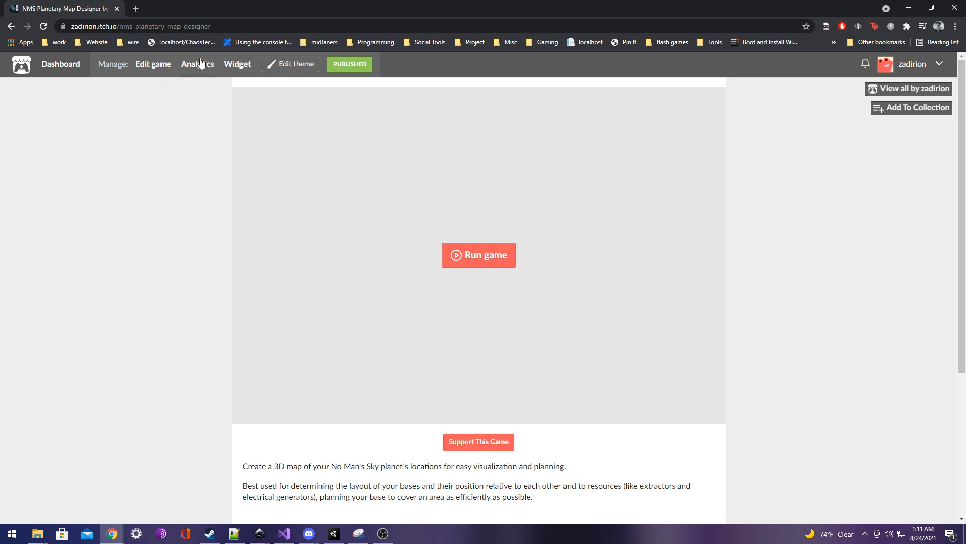
Step: Run the NMS Planetary Map Designer and switch it to full screen
key(ctrl+l)
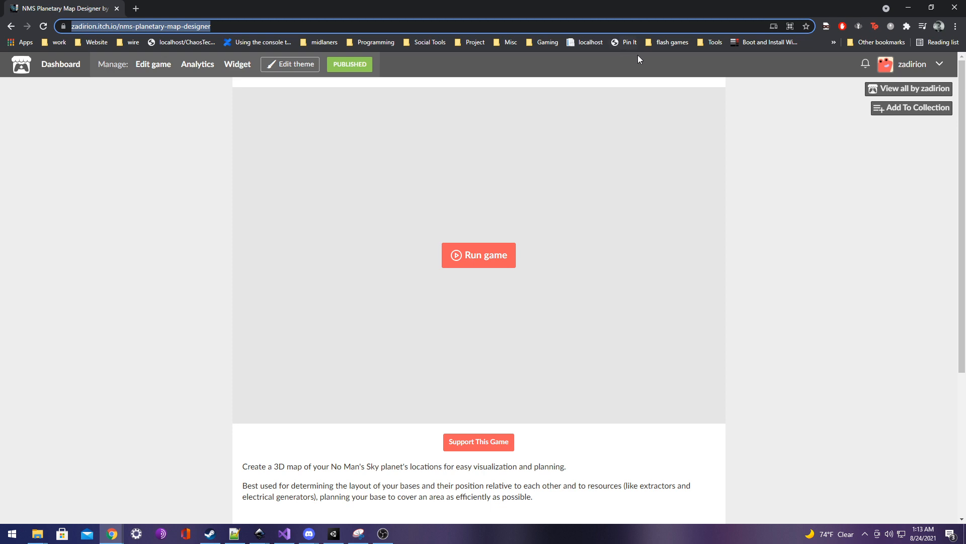
click(734, 172)
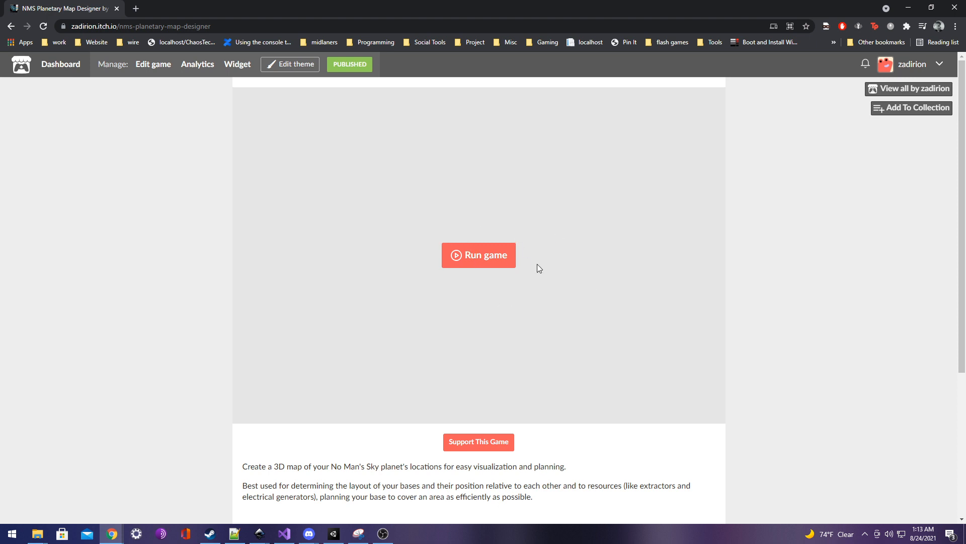
click(480, 254)
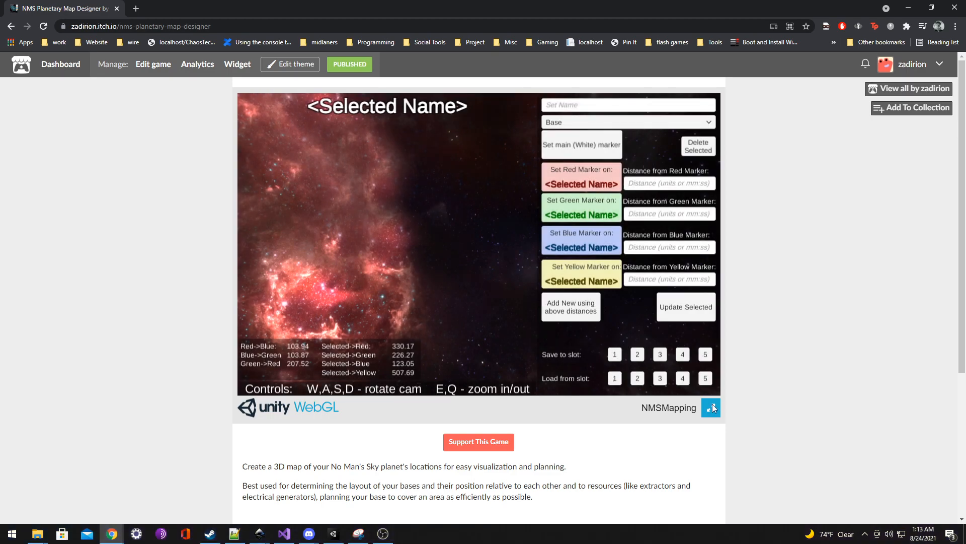
click(711, 406)
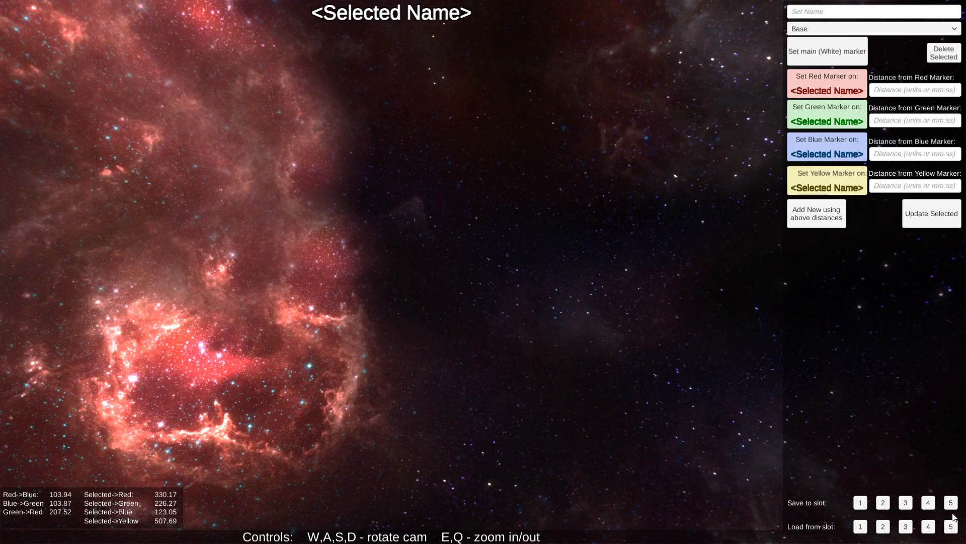
Step: Name the new location MainBase and set its type to Base
click(874, 29)
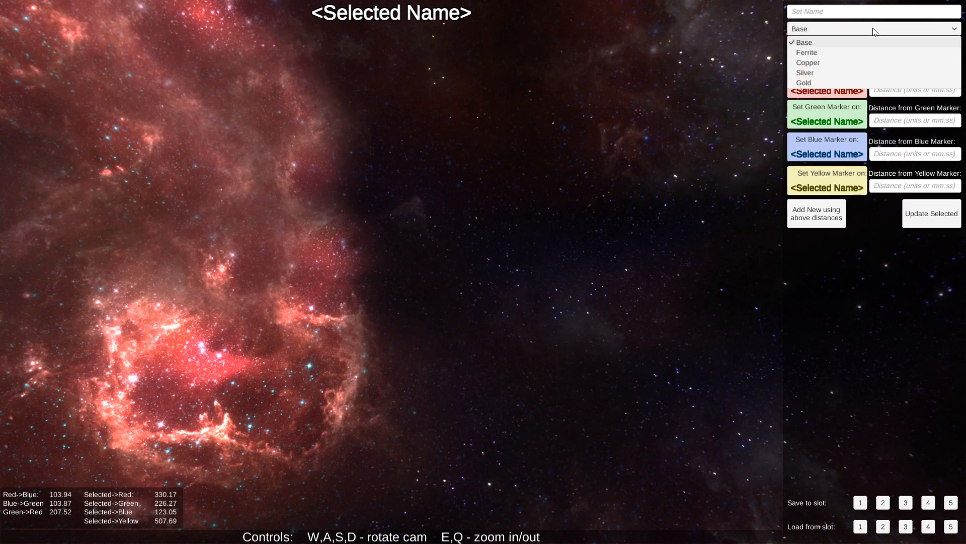
click(809, 41)
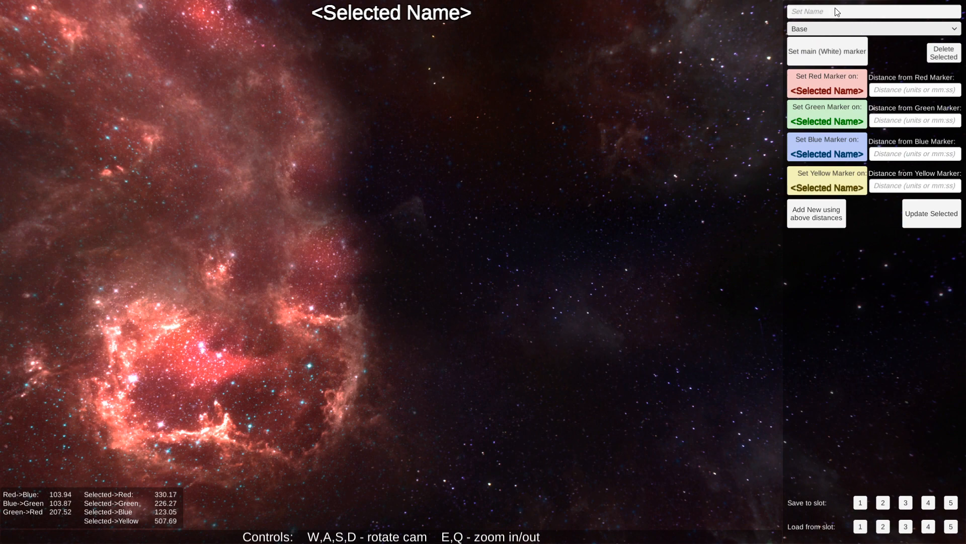
click(837, 11)
text(MainBase)
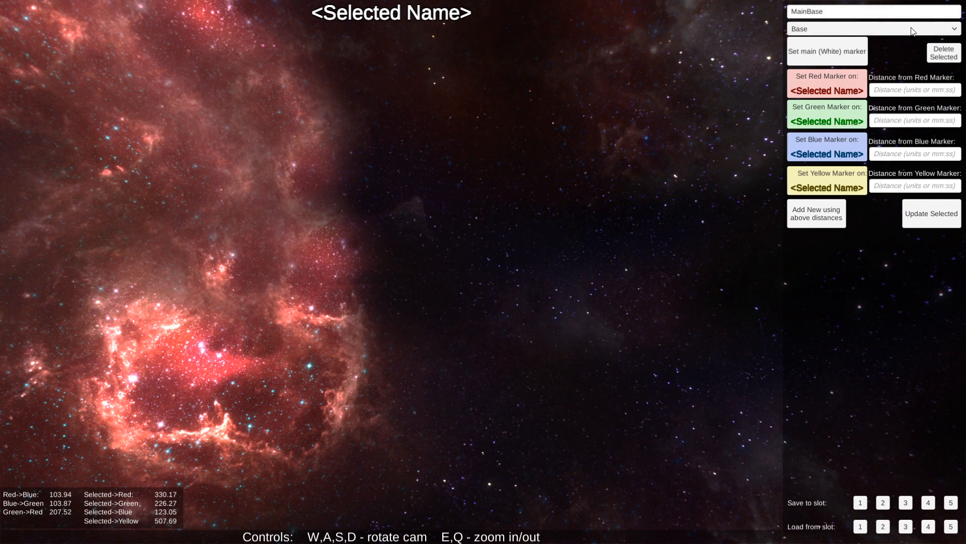
click(865, 7)
click(870, 12)
click(835, 27)
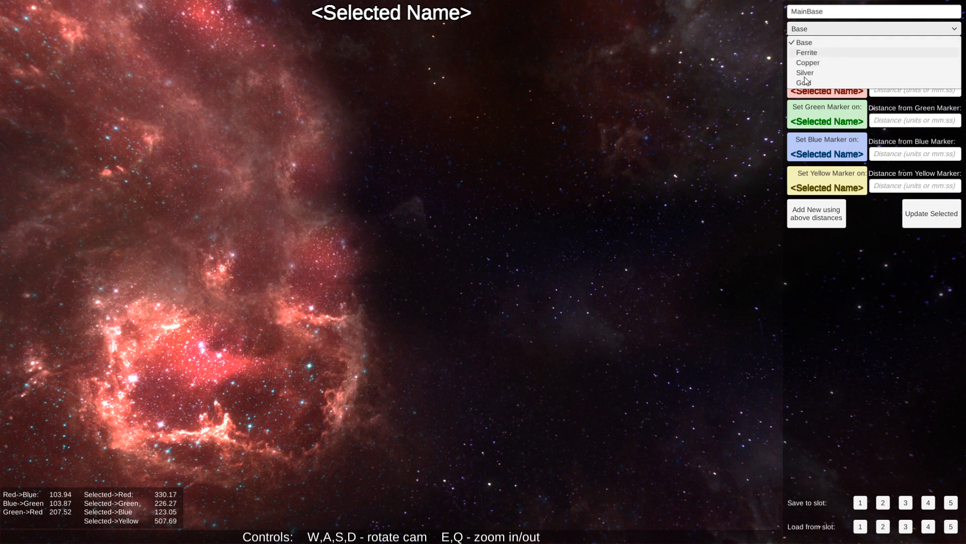
click(830, 44)
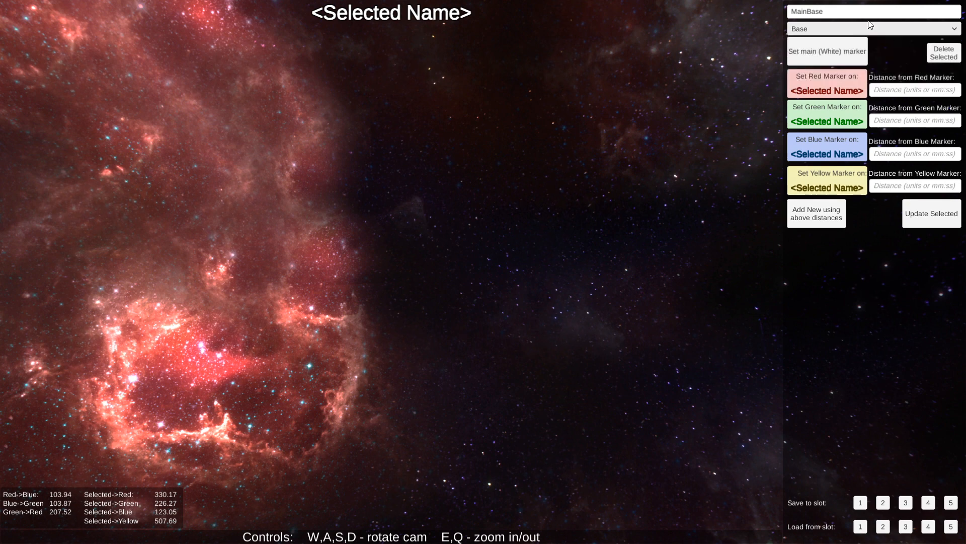
Step: Add MainBase to the map as a new location, leaving all four marker distances blank
click(899, 95)
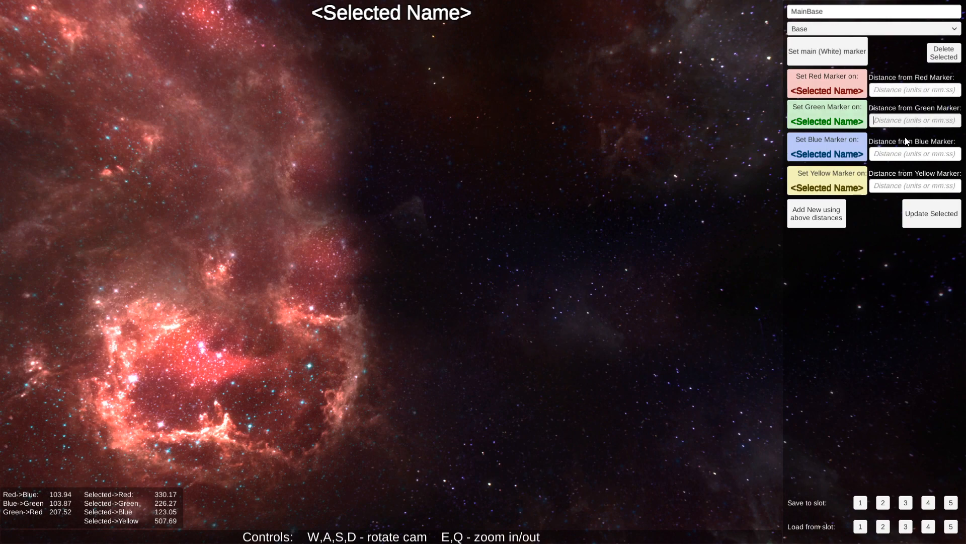
click(890, 154)
key(Tab)
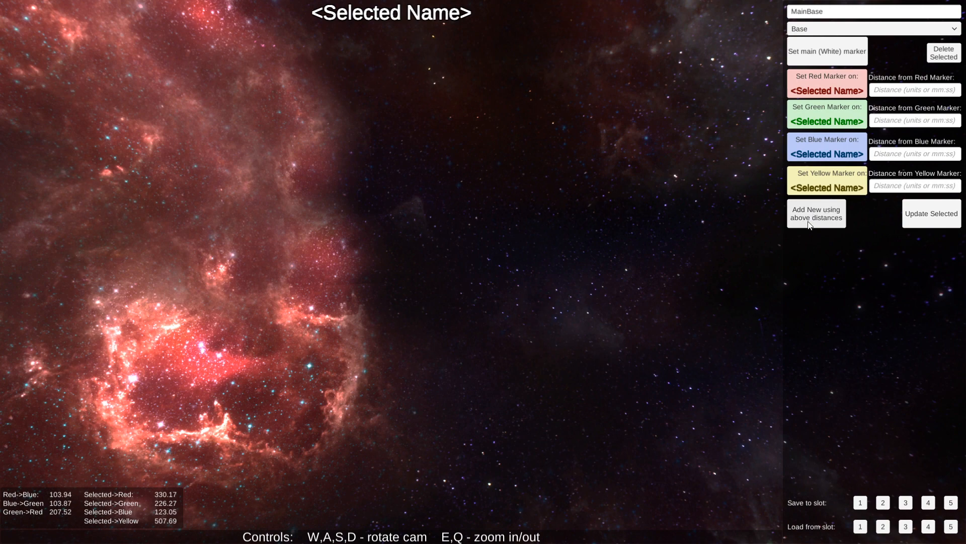
click(843, 225)
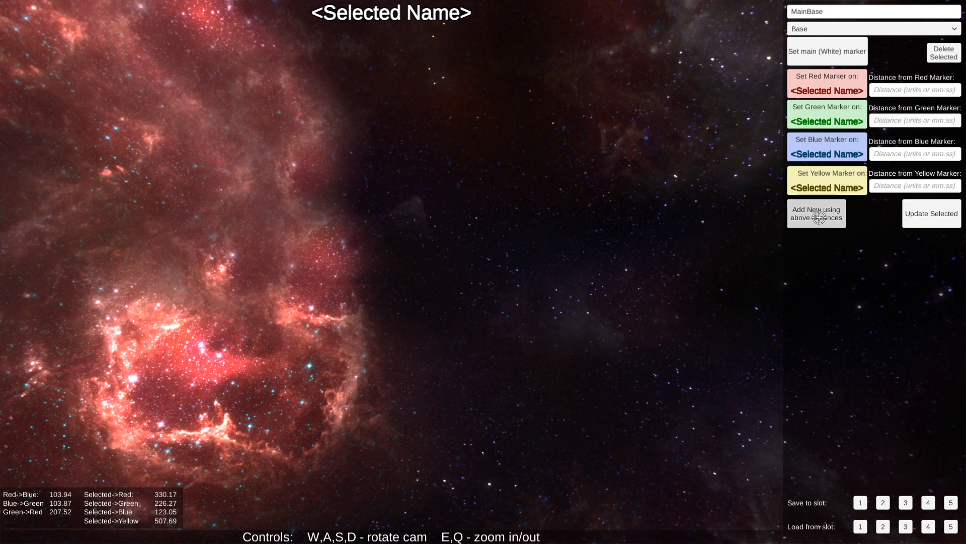
Step: Examine the MainBase point, its coloured marker cubes and the surrounding spheres from several angles and zoom levels
key(d)
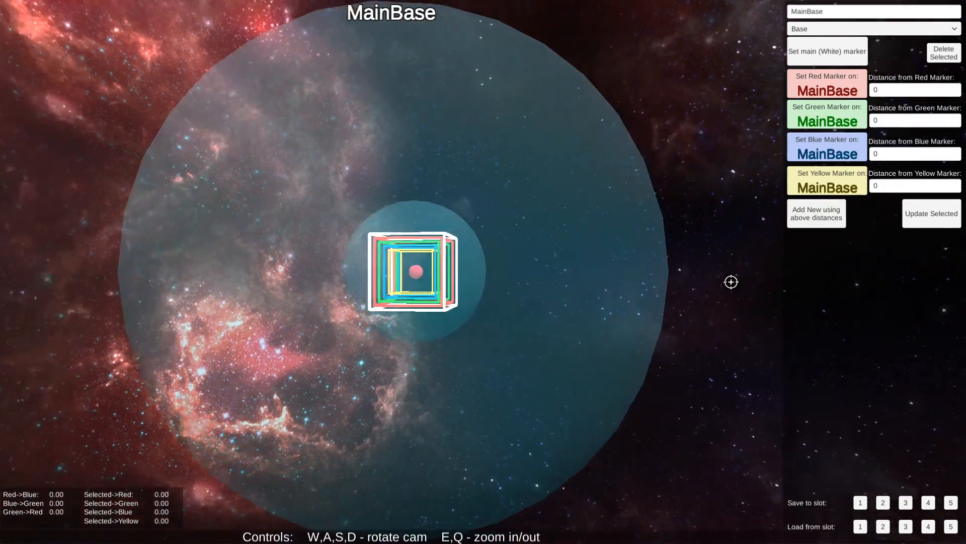
key(a)
key(w)
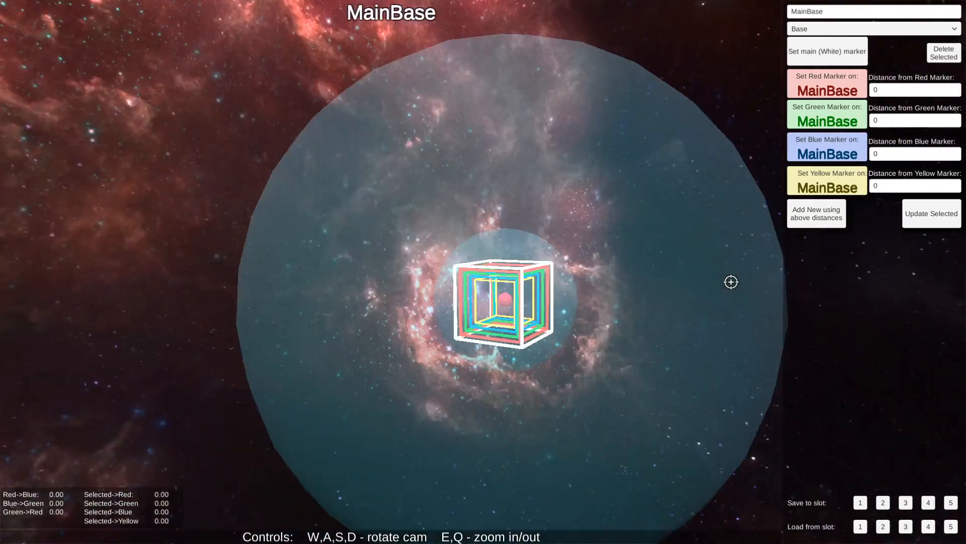
key(d)
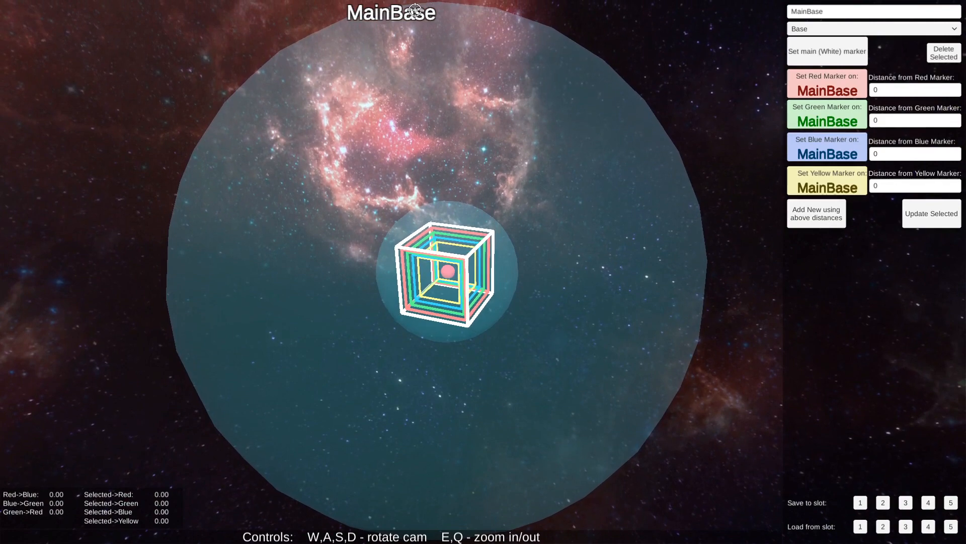
key(d)
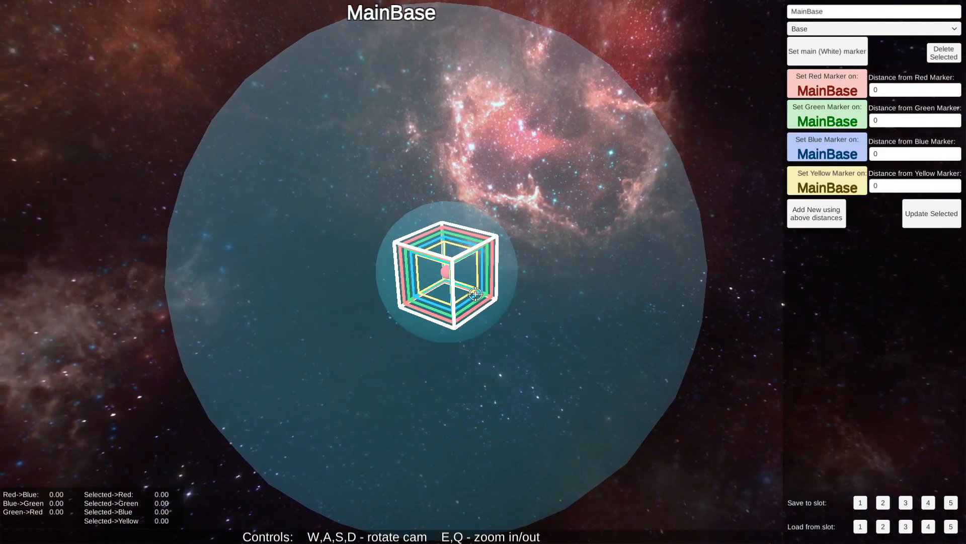
key(e)
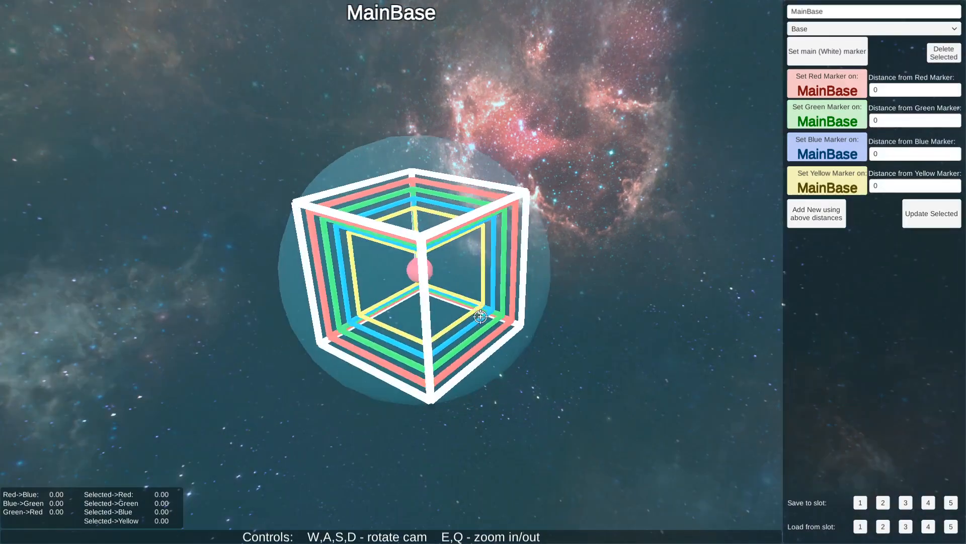
key(q)
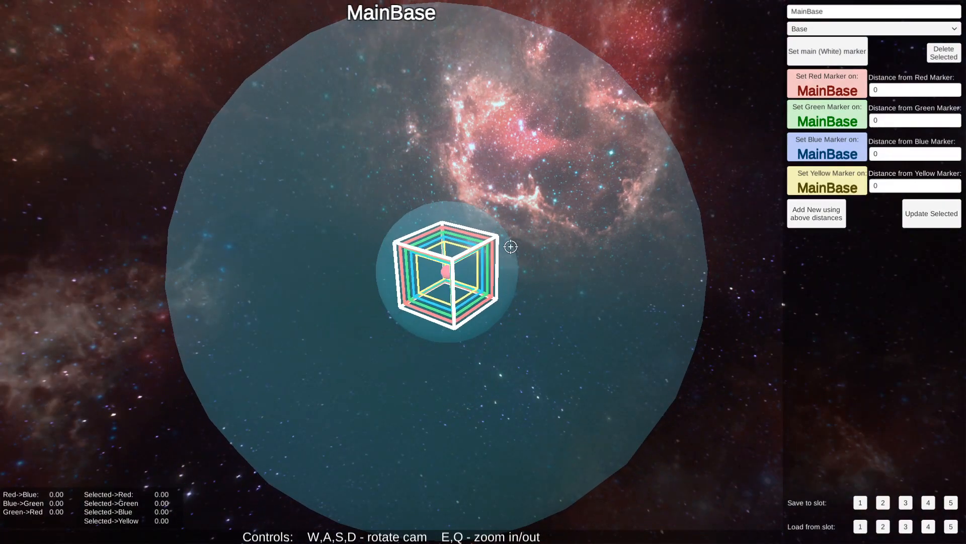
key(e)
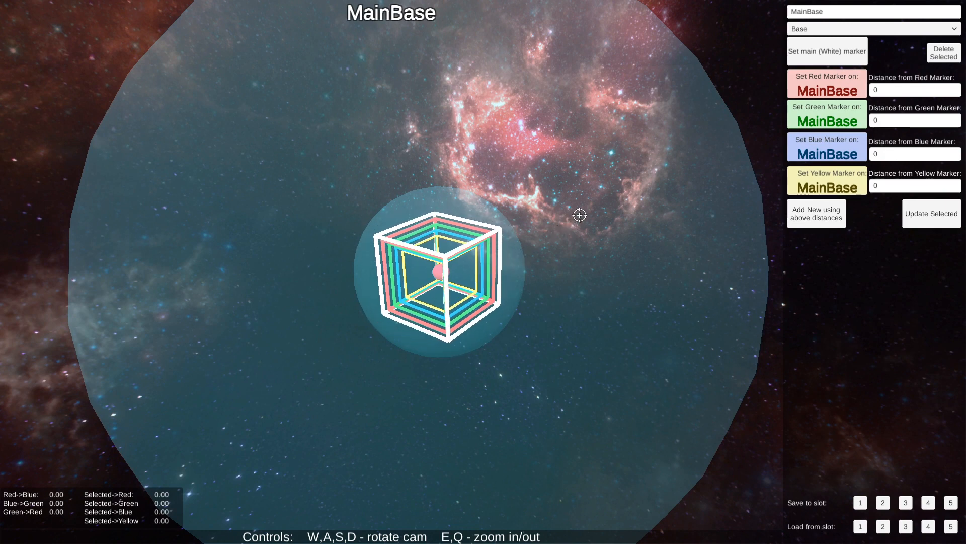
key(e)
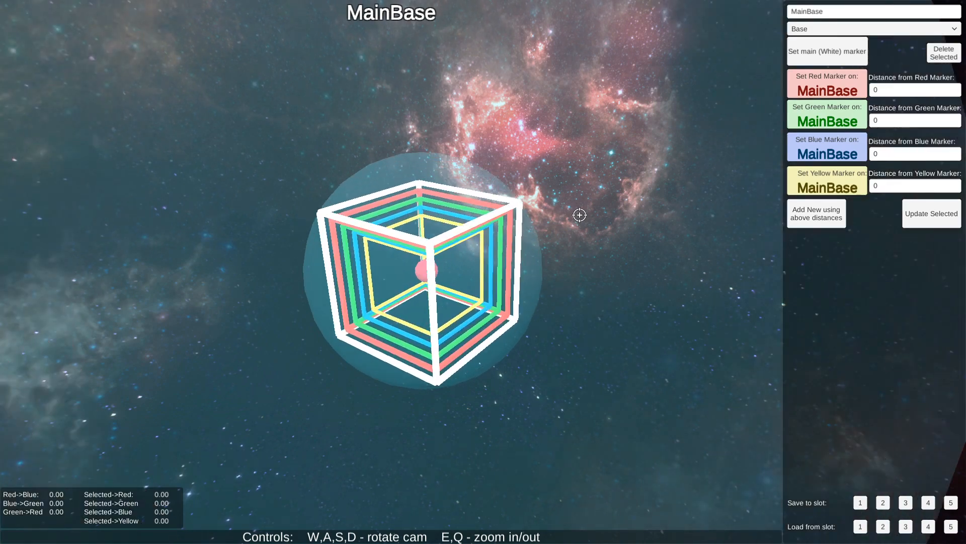
key(q)
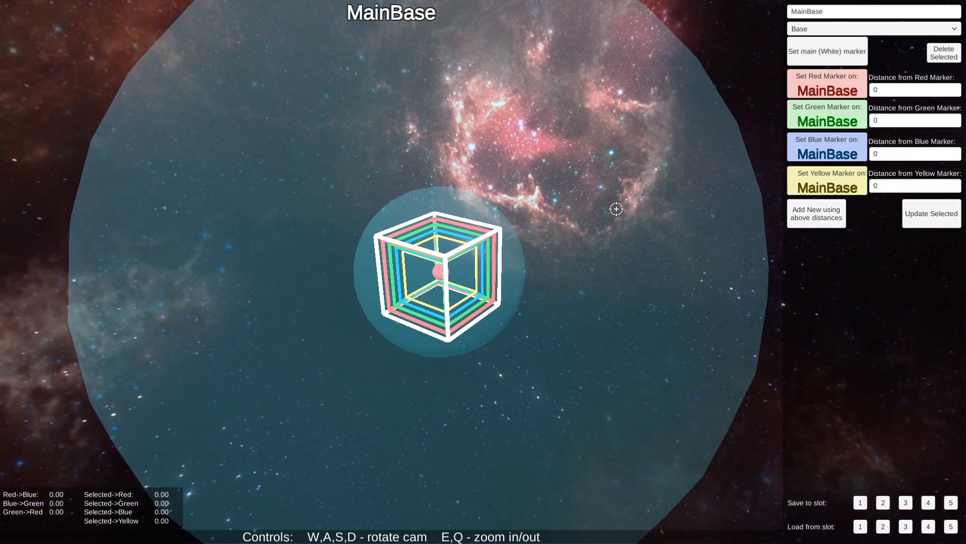
key(q)
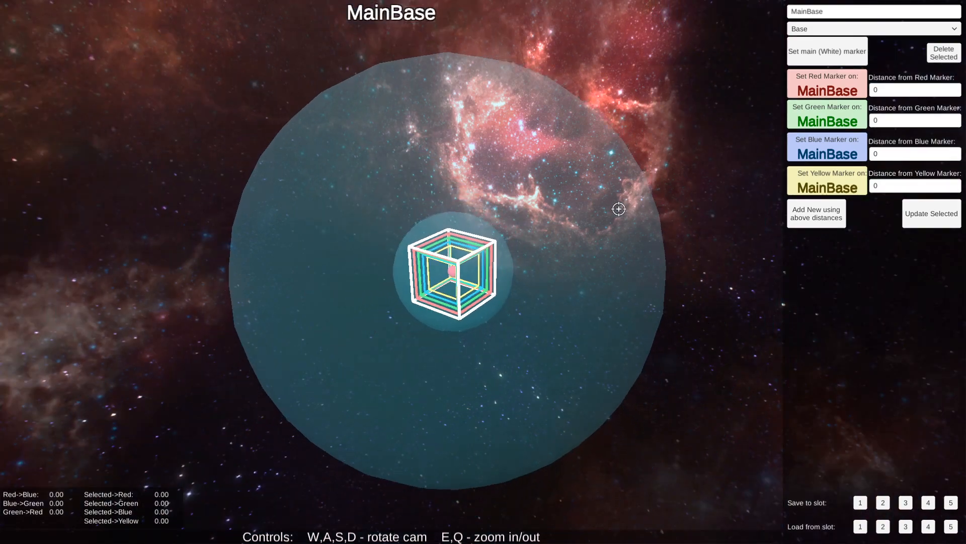
key(e)
key(q)
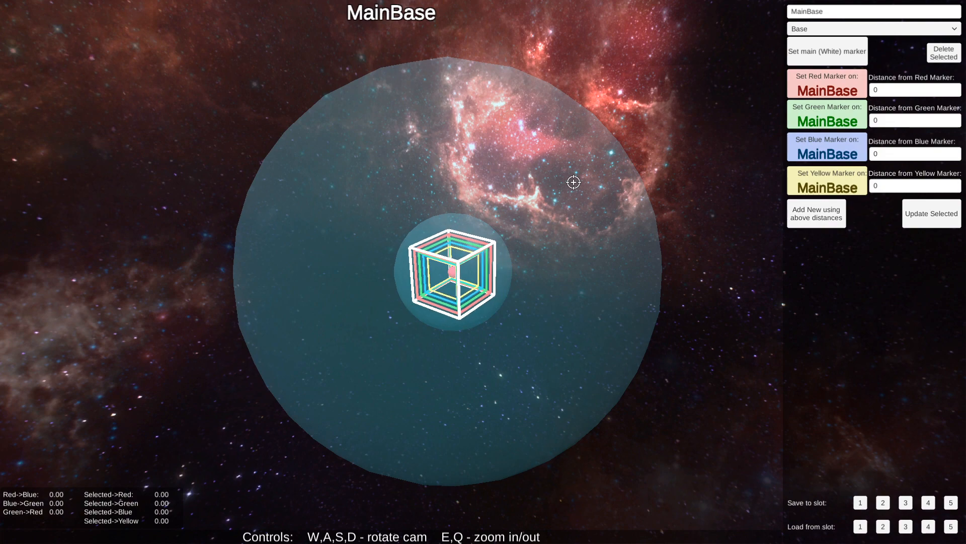
key(d)
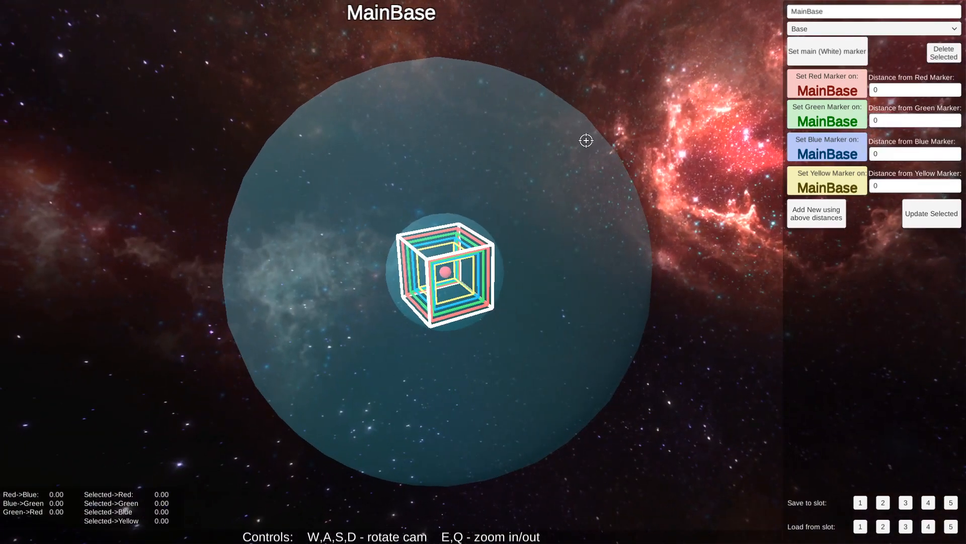
key(a)
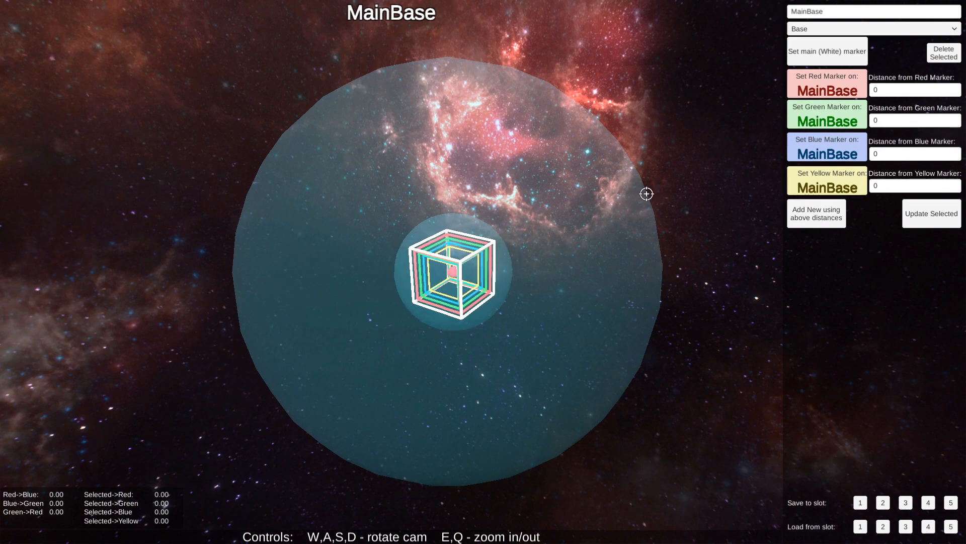
key(d)
key(w)
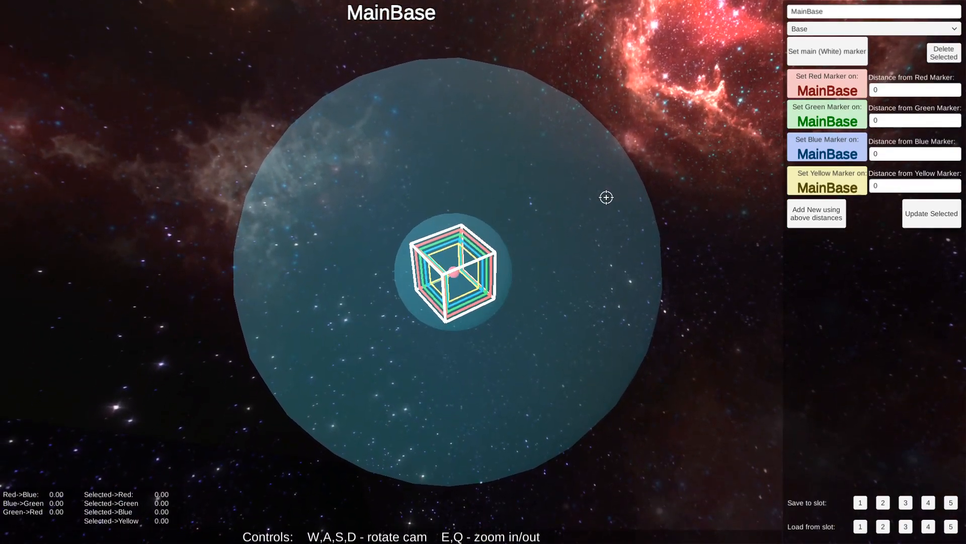
key(s)
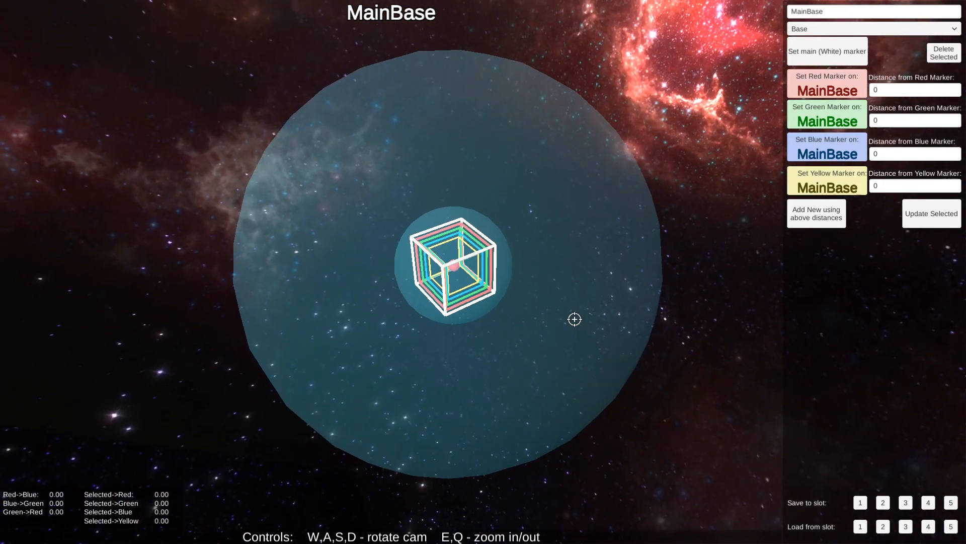
key(d)
key(a)
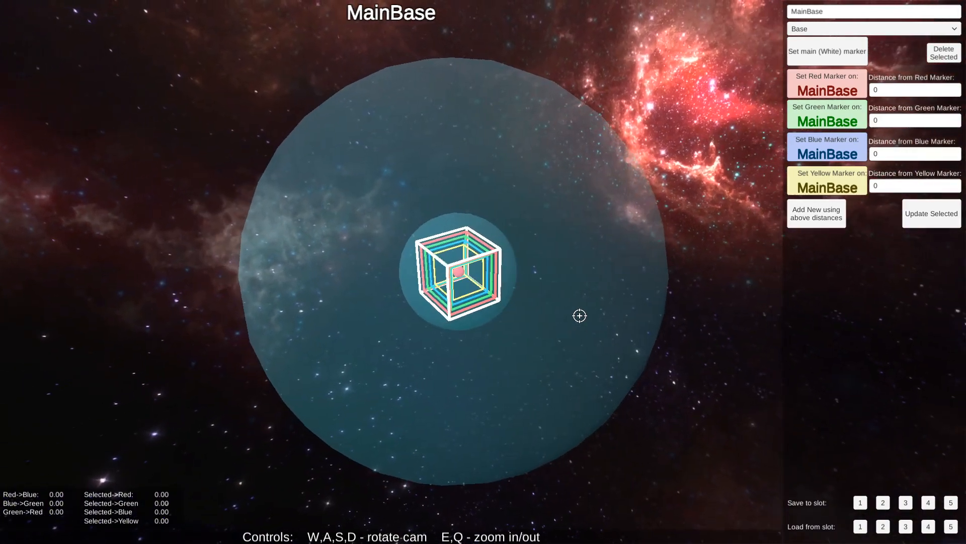
Step: Enter Copper Mine (S) as the next location's name and set its type to Copper
click(875, 12)
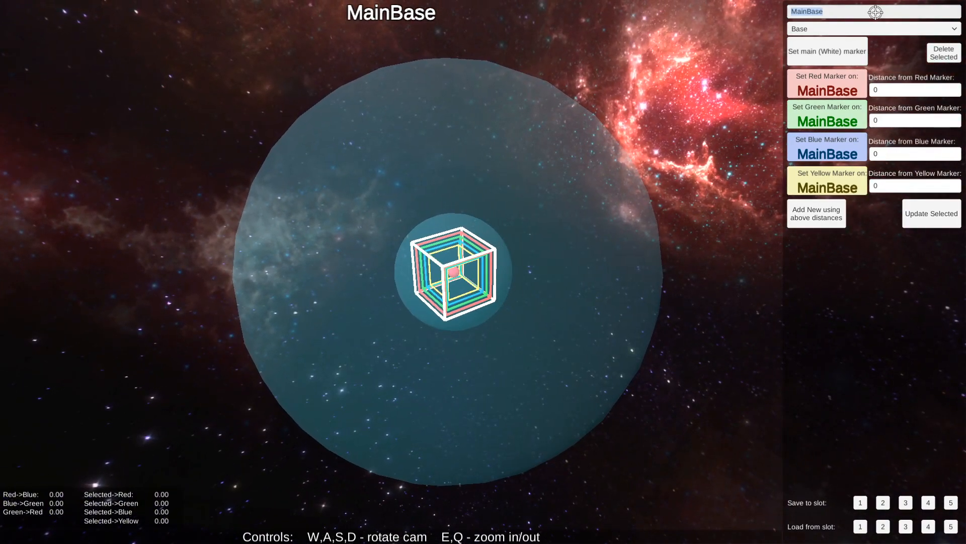
text(Copper)
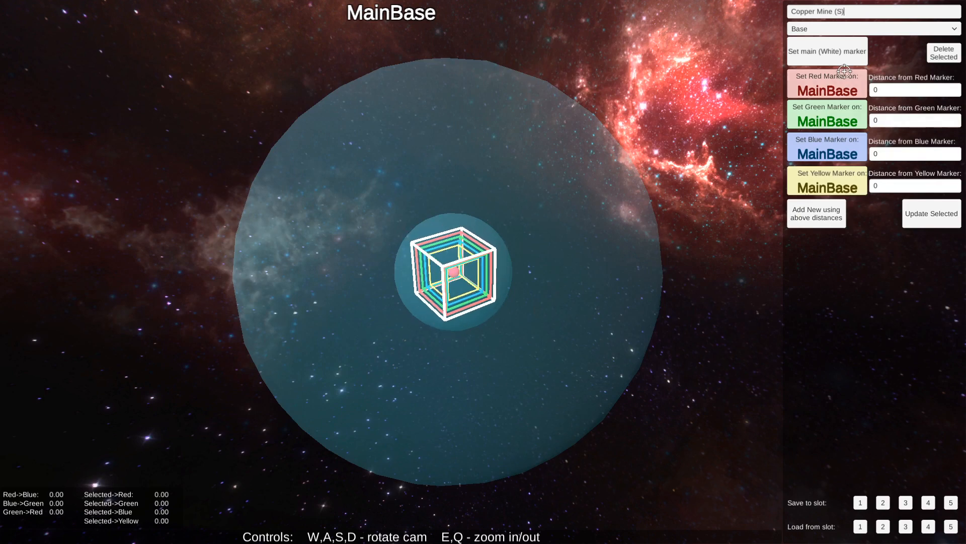
click(893, 25)
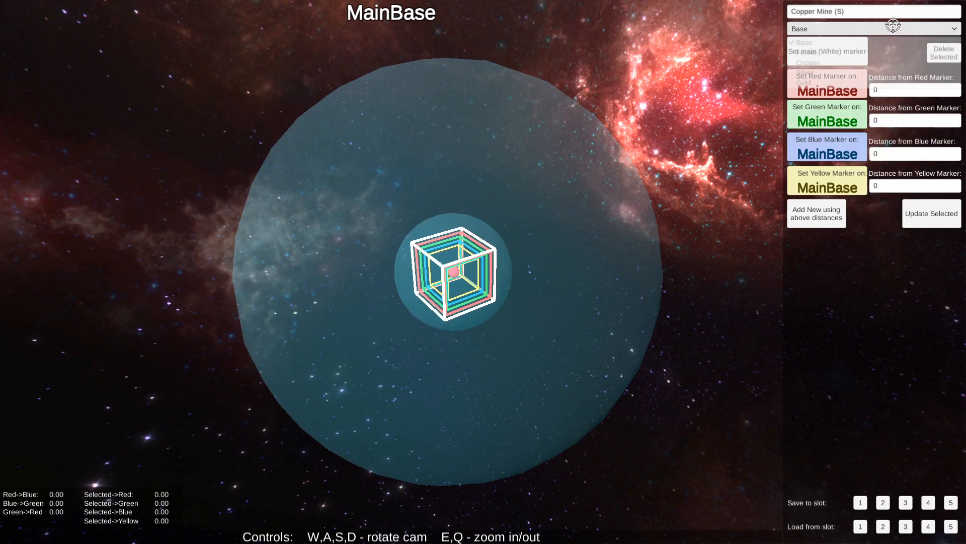
click(853, 63)
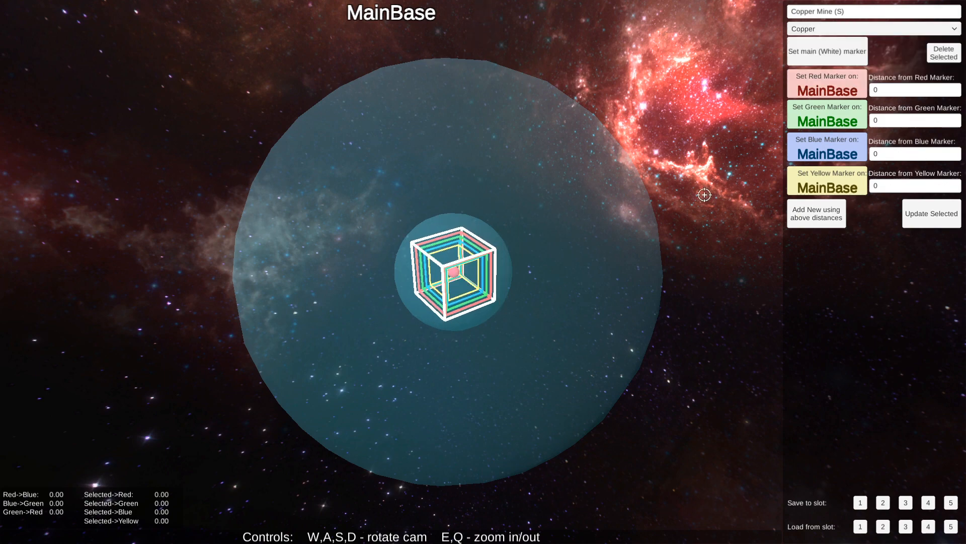
key(d)
key(s)
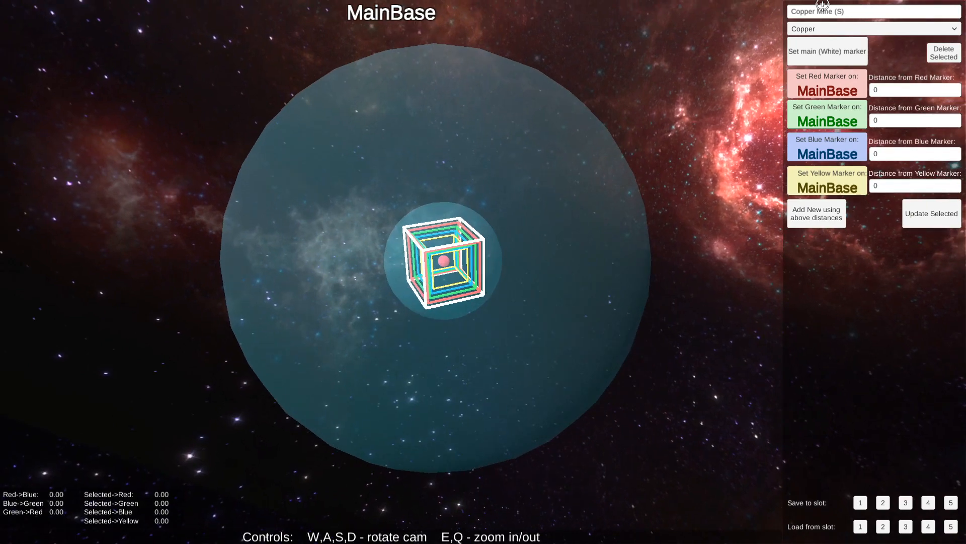
key(d)
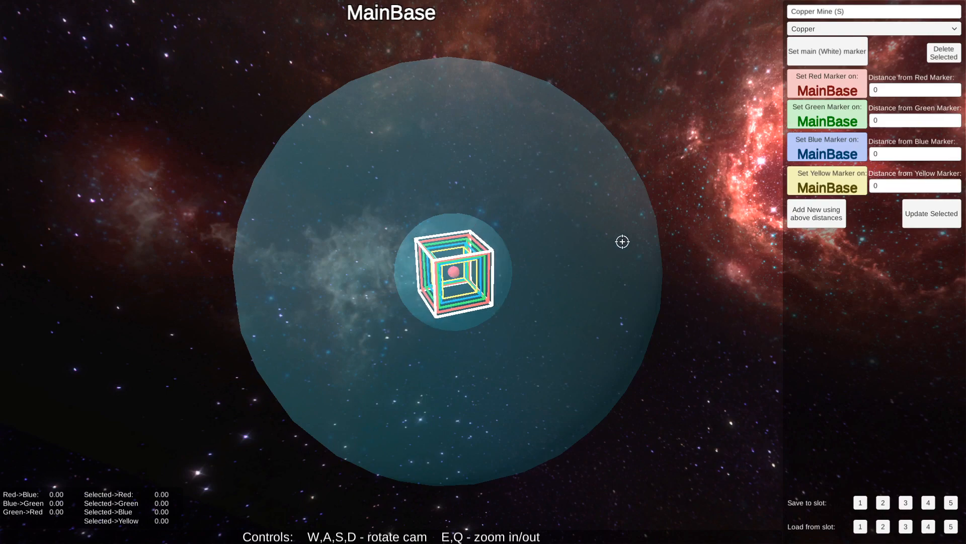
key(d)
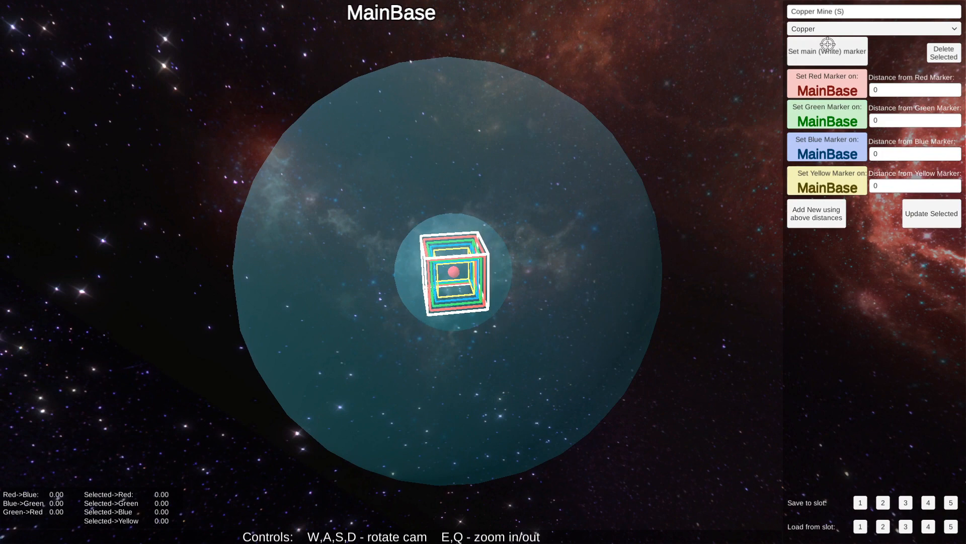
Step: Set the distances from the red, green, blue and yellow markers to 900 and add Copper Mine (S) as a new location
click(860, 12)
click(860, 11)
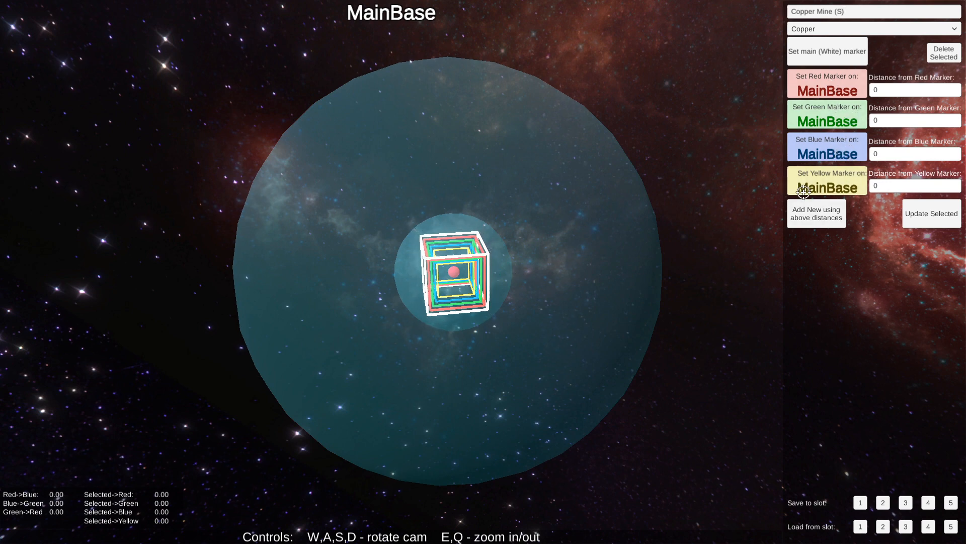
click(872, 90)
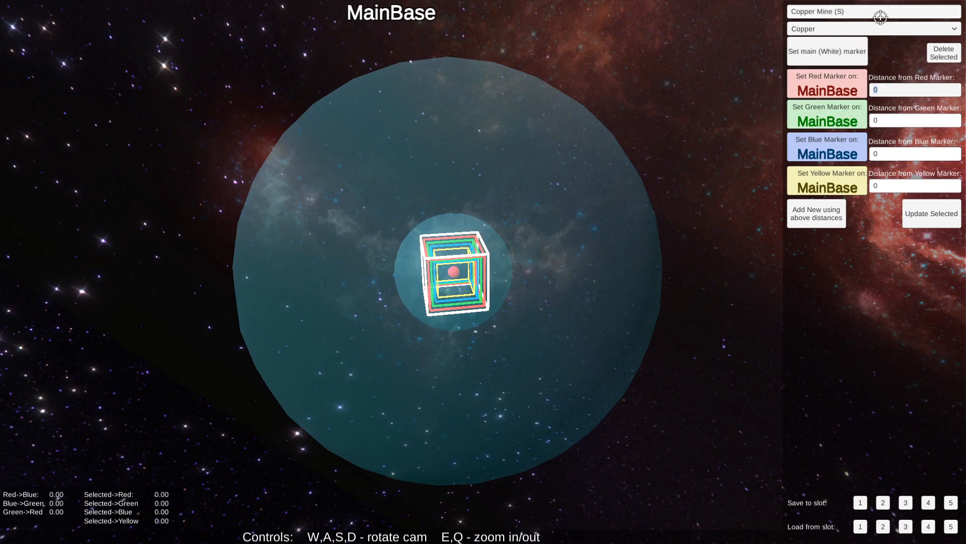
text(900)
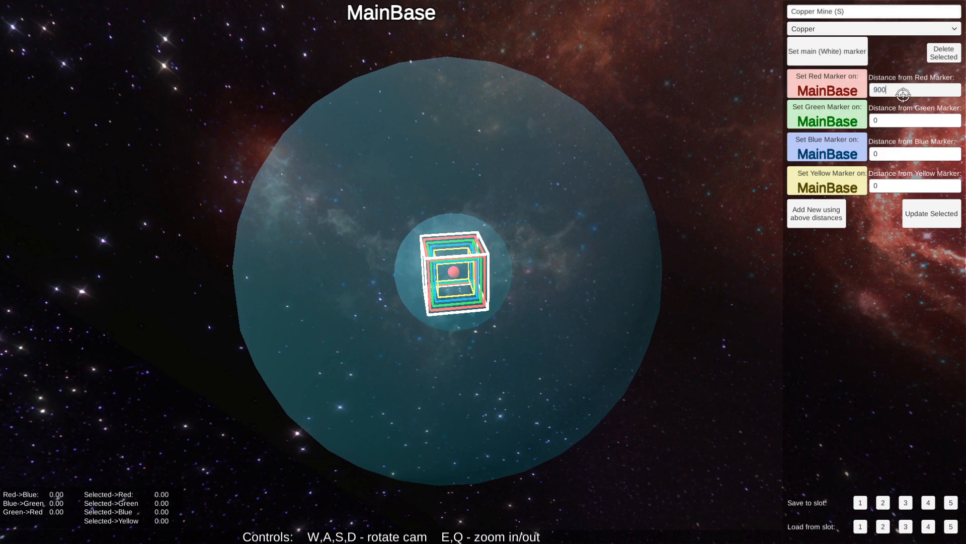
click(889, 120)
text(900)
click(906, 157)
text(9)
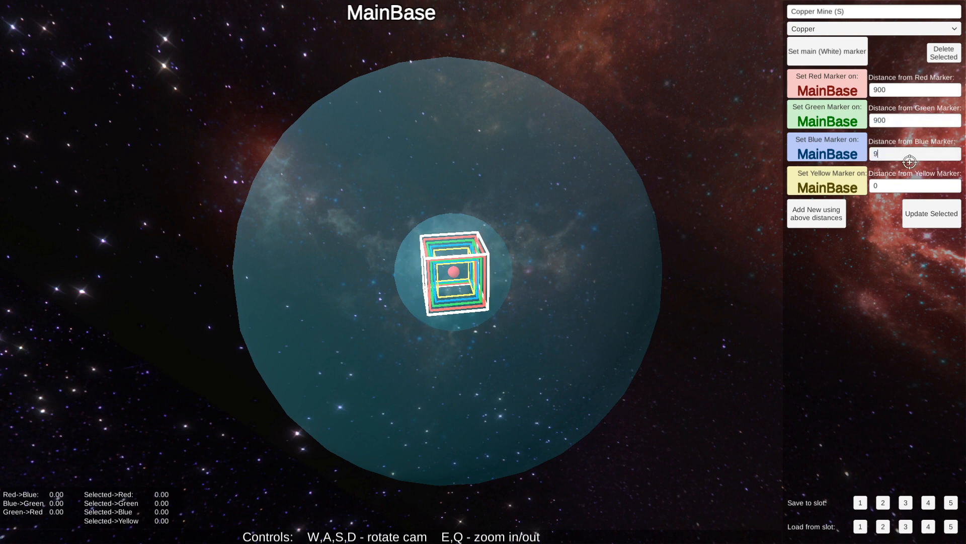
text(00)
click(888, 185)
text(900)
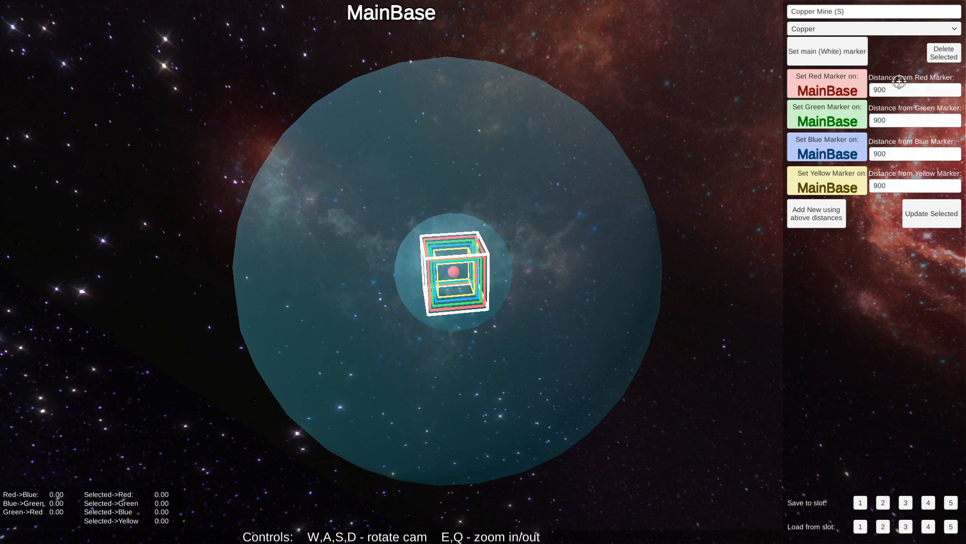
click(825, 218)
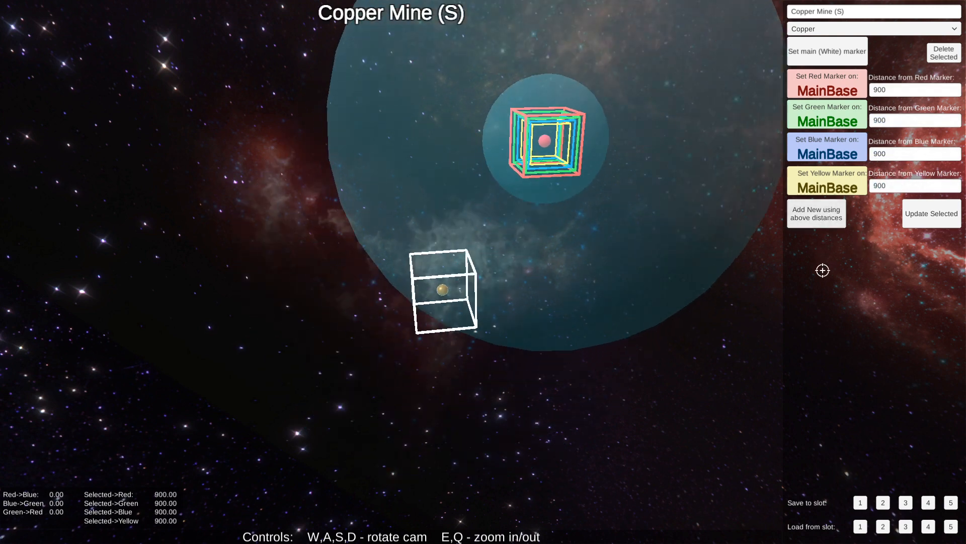
Step: Examine the Copper Mine (S) point and its placement relative to MainBase and the surrounding spheres from several angles and zoom levels
key(q)
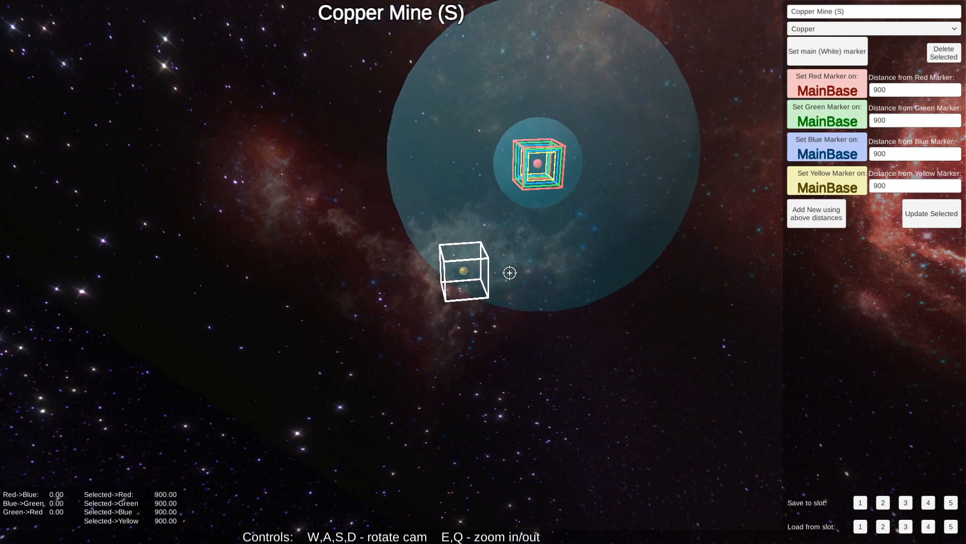
key(e)
key(d)
key(d)
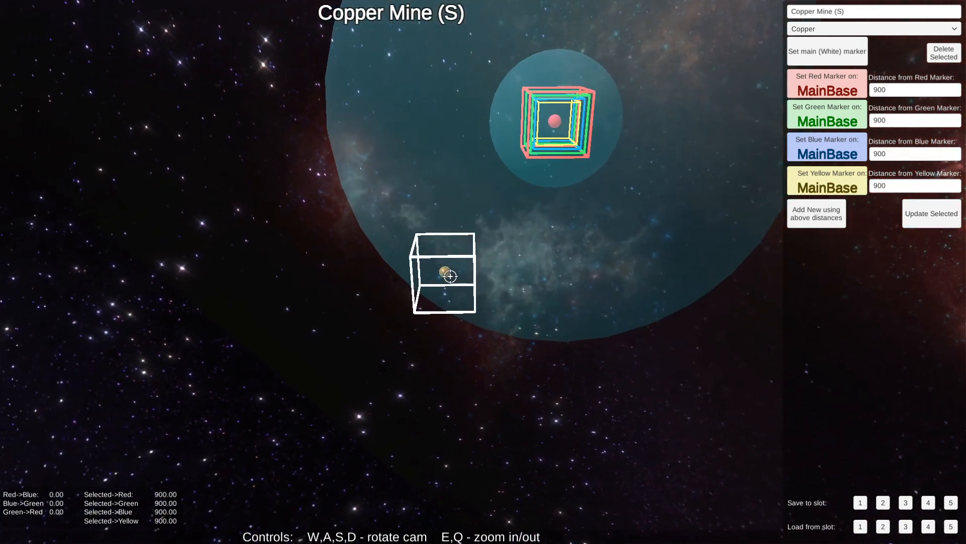
key(e)
key(q)
key(e)
key(q)
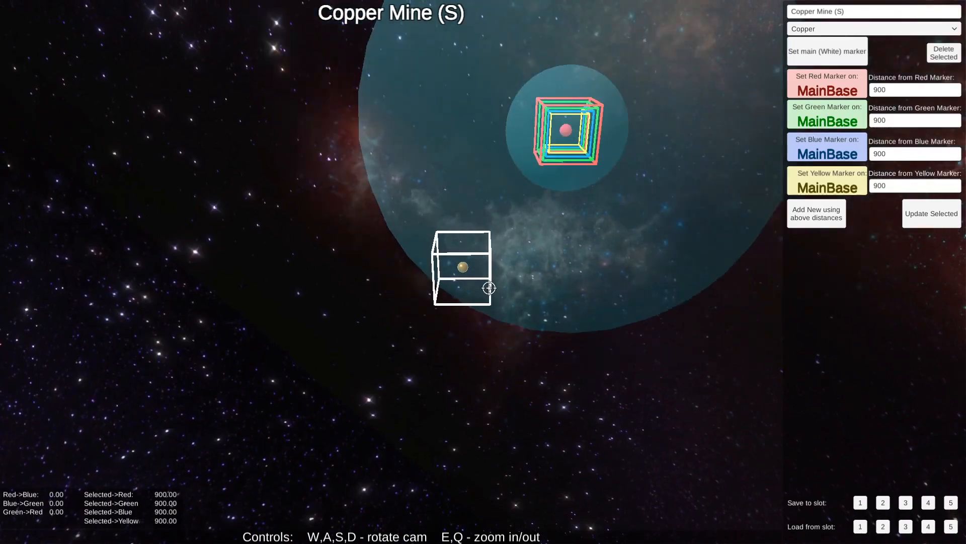
key(d)
key(d)
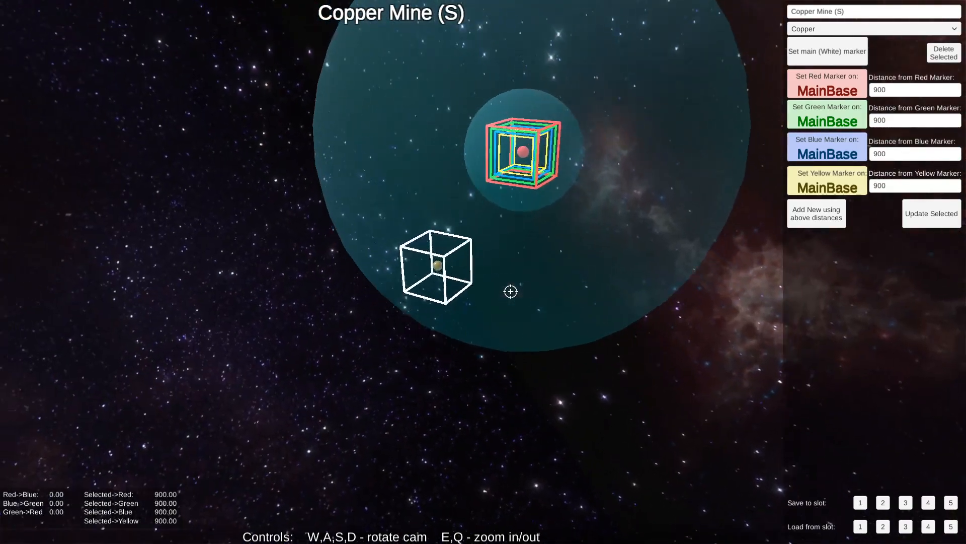
key(s)
key(a)
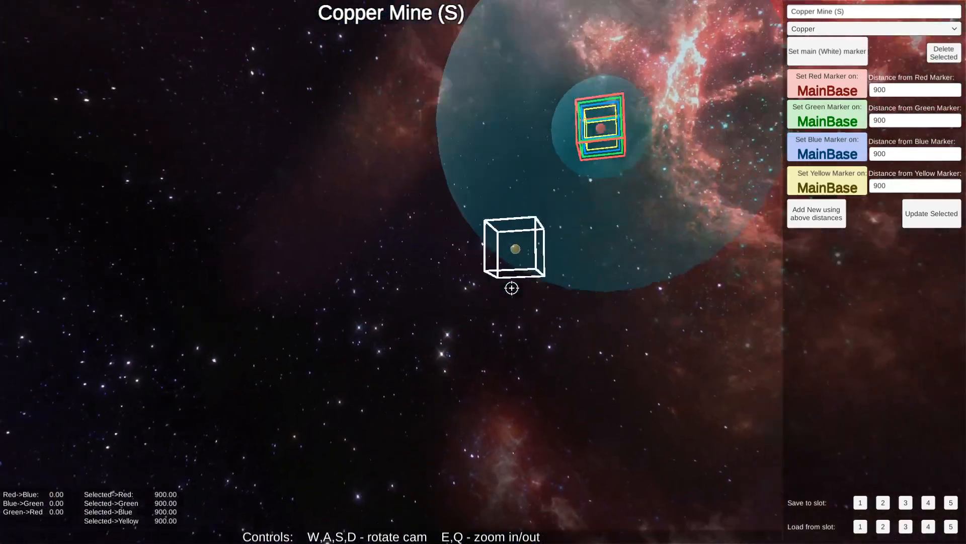
key(w)
key(a)
key(w)
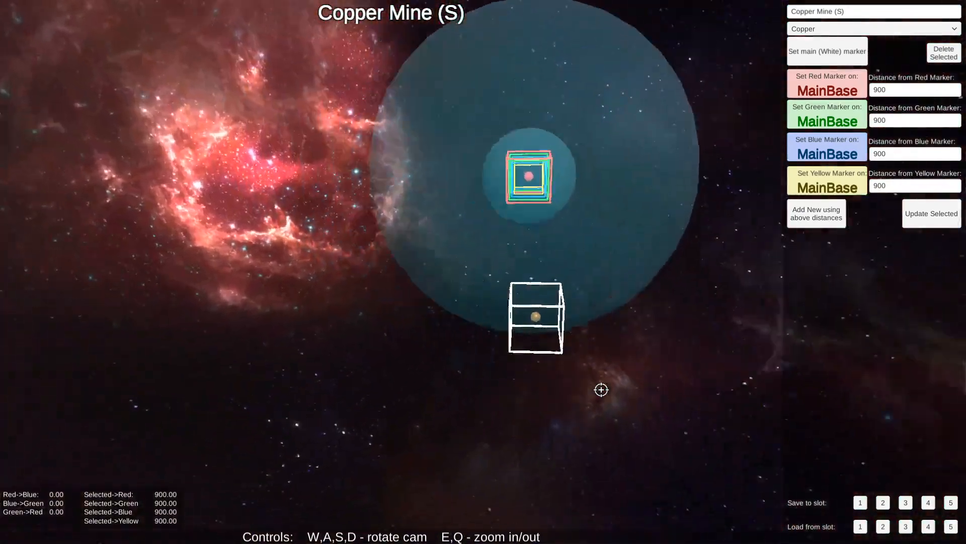
key(a)
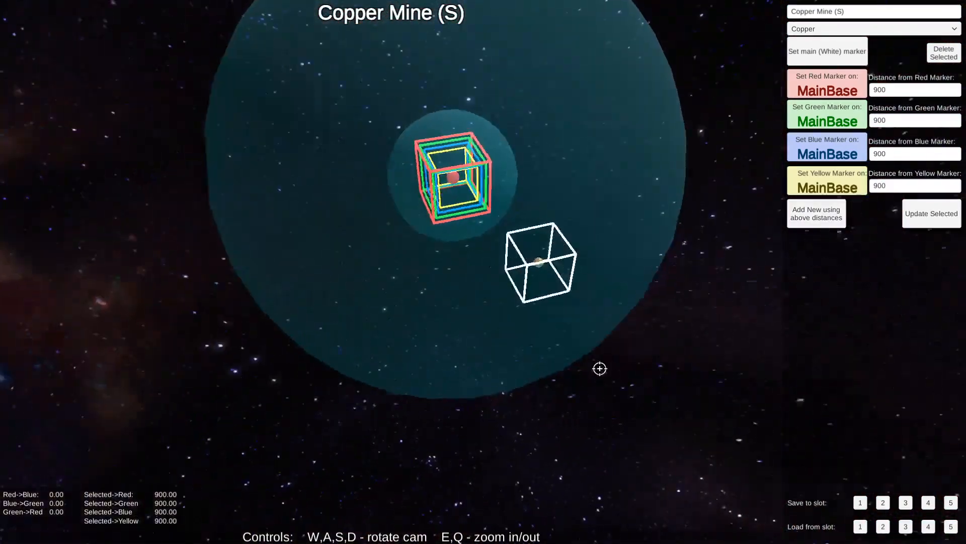
key(s)
key(d)
key(w)
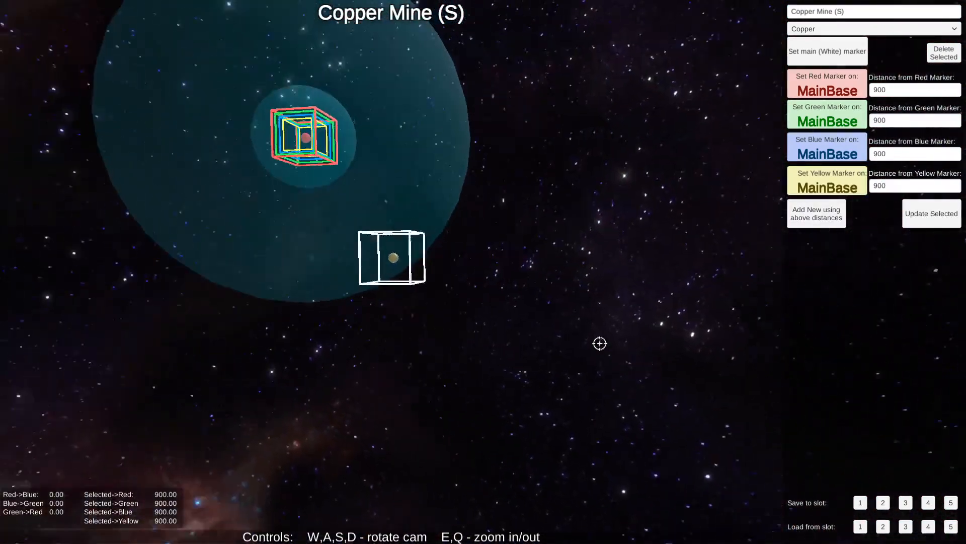
key(d)
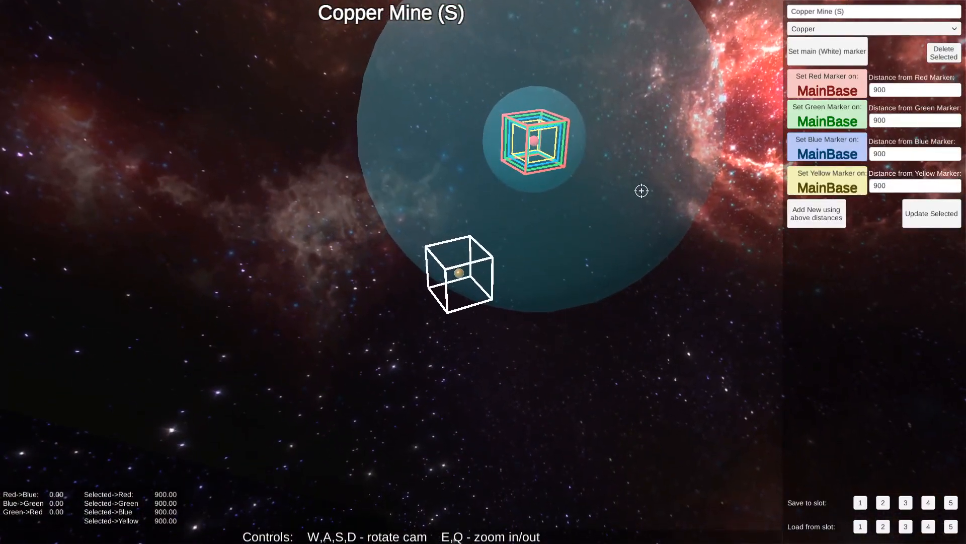
key(w)
key(w)
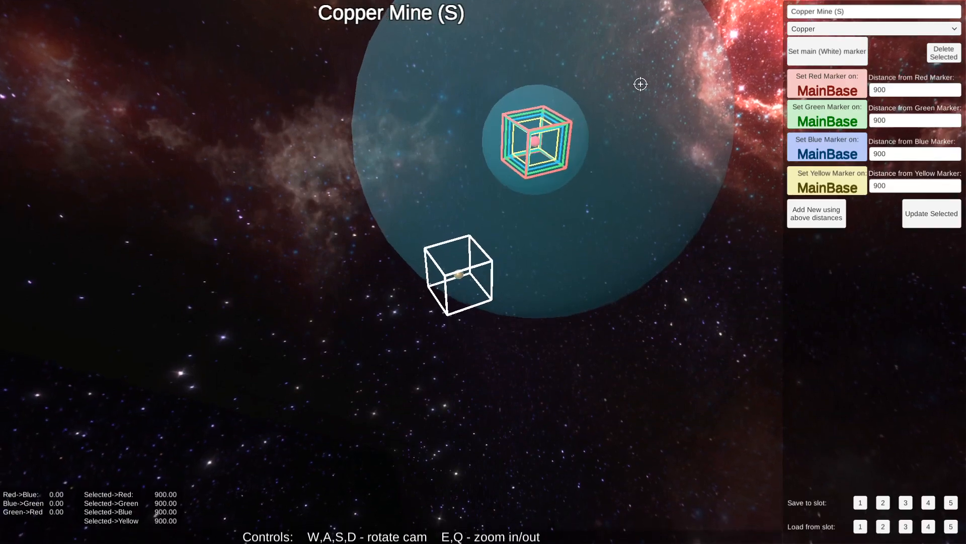
key(d)
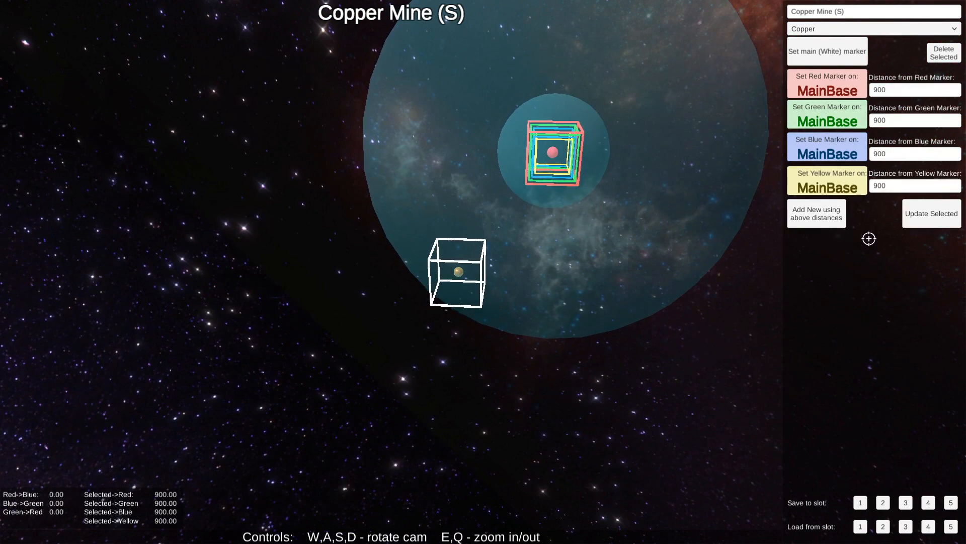
Step: Update Copper Mine (S) using the same 900 distances and check its placement around MainBase from different angles
click(926, 222)
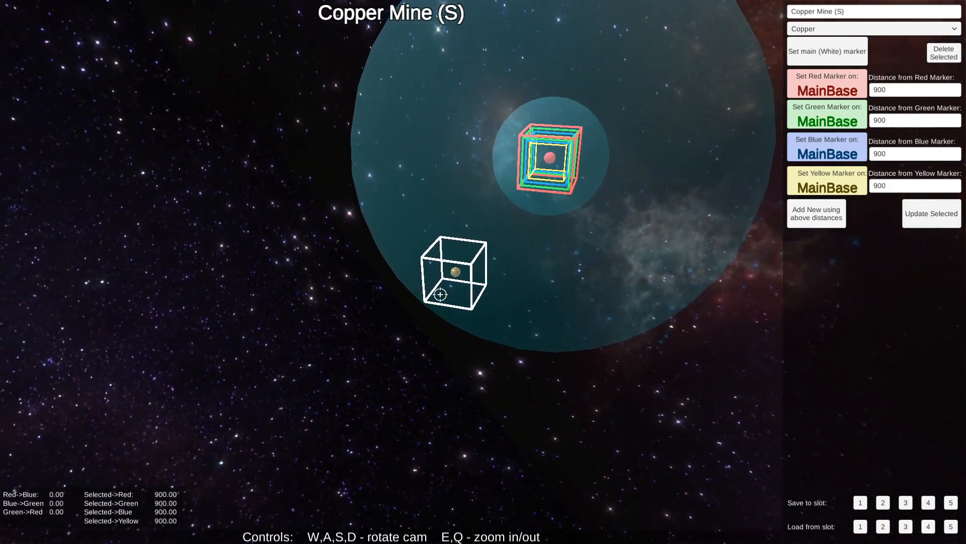
key(a)
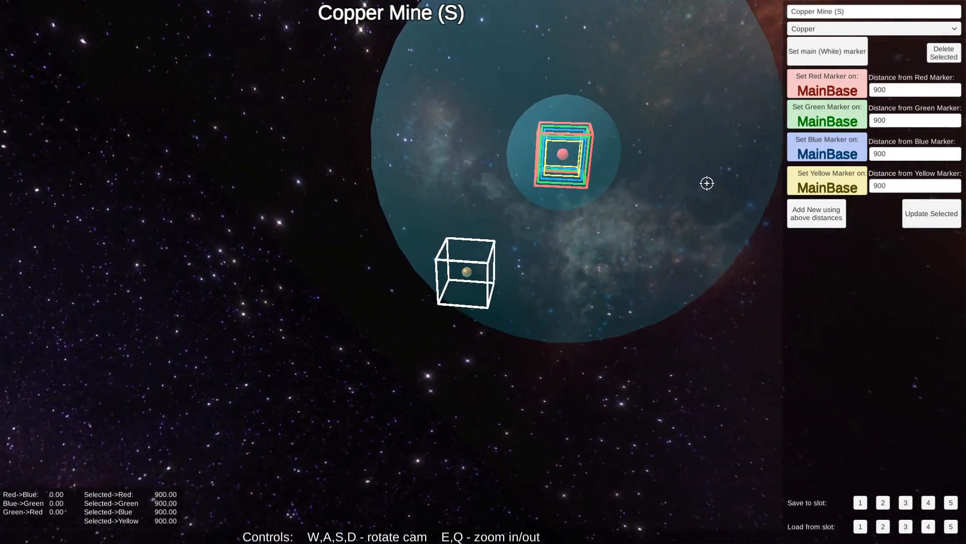
key(s)
key(d)
key(s)
key(w)
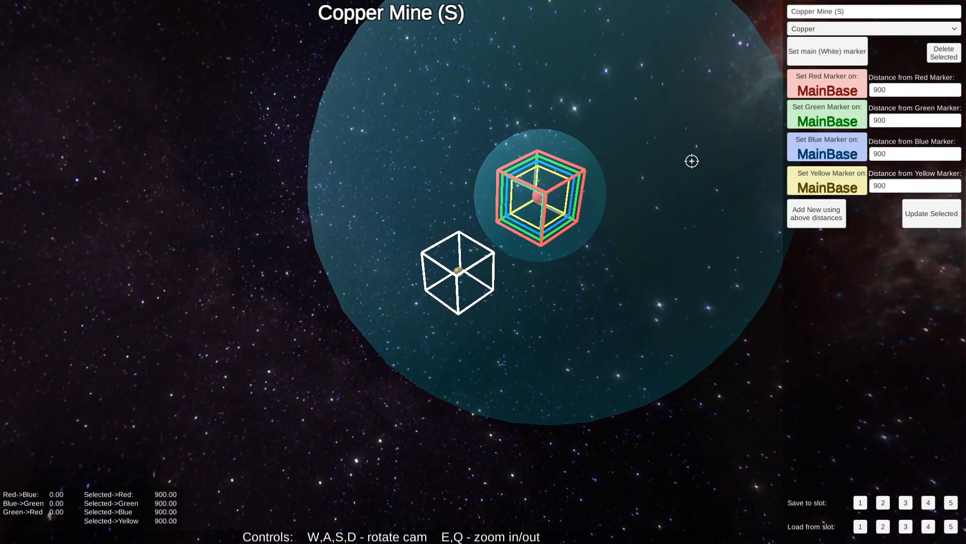
key(s)
key(a)
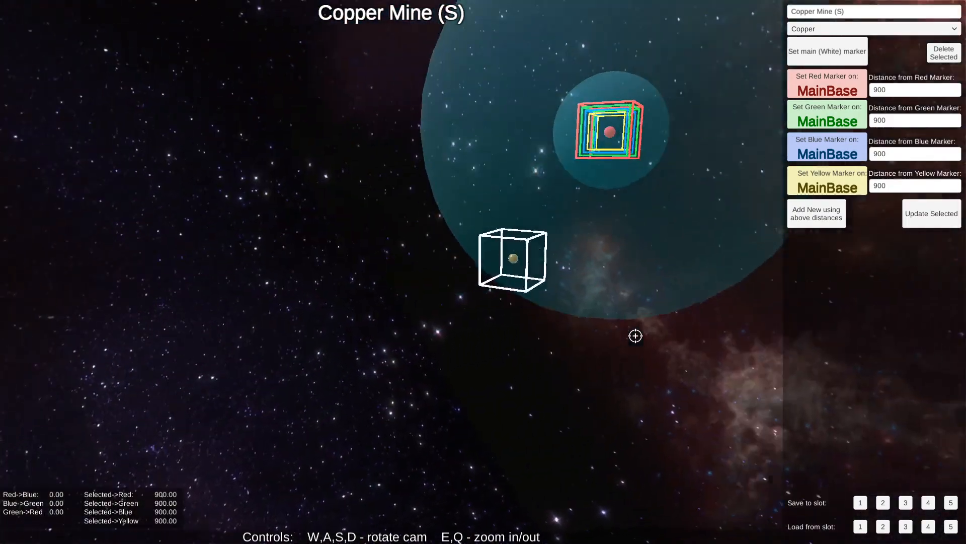
Step: Recompute the position of Copper Mine (S) several more times with all distances kept at 900, comparing the placements around MainBase
click(924, 212)
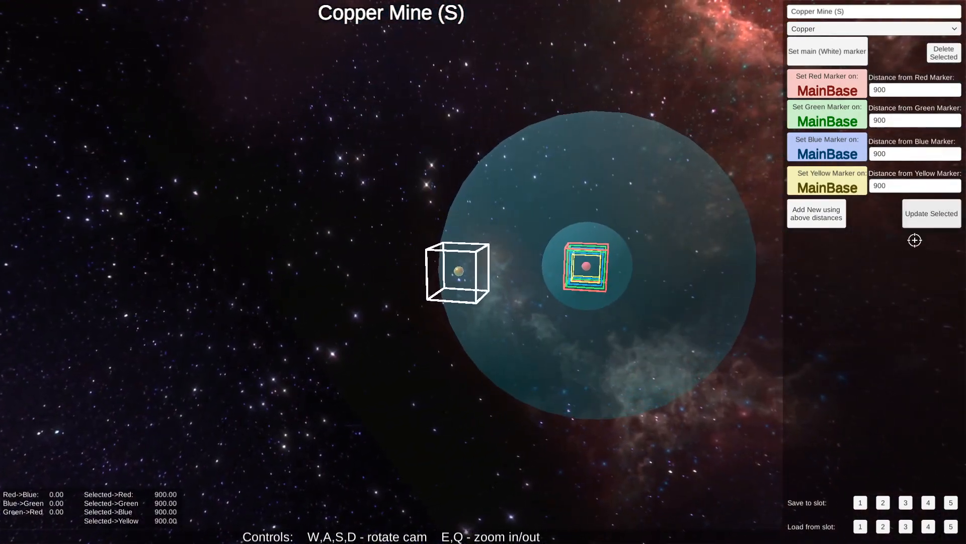
key(d)
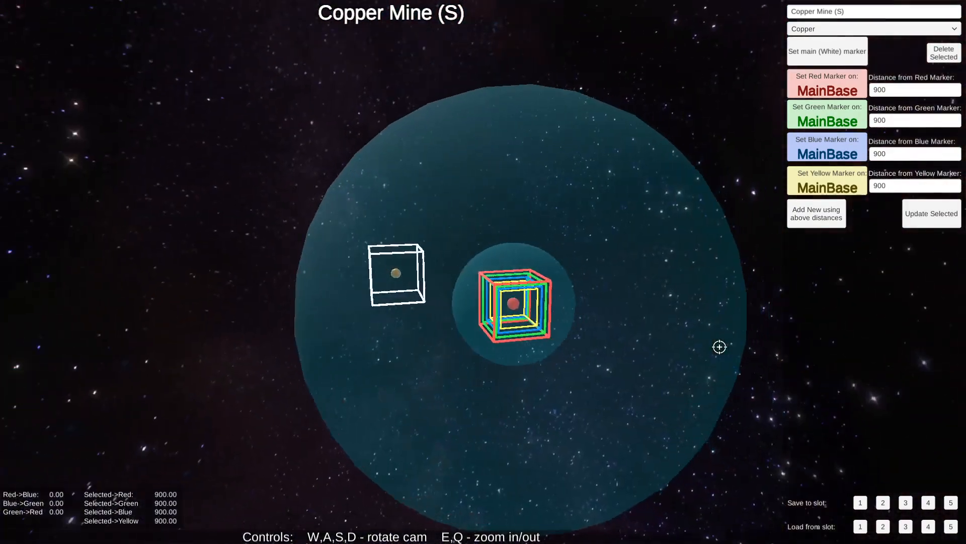
key(a)
key(a)
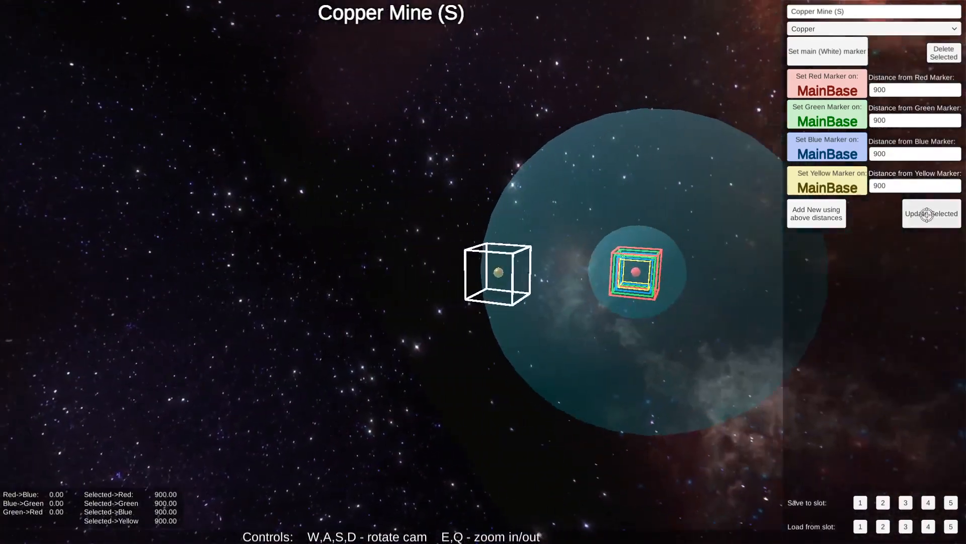
click(927, 215)
key(d)
key(w)
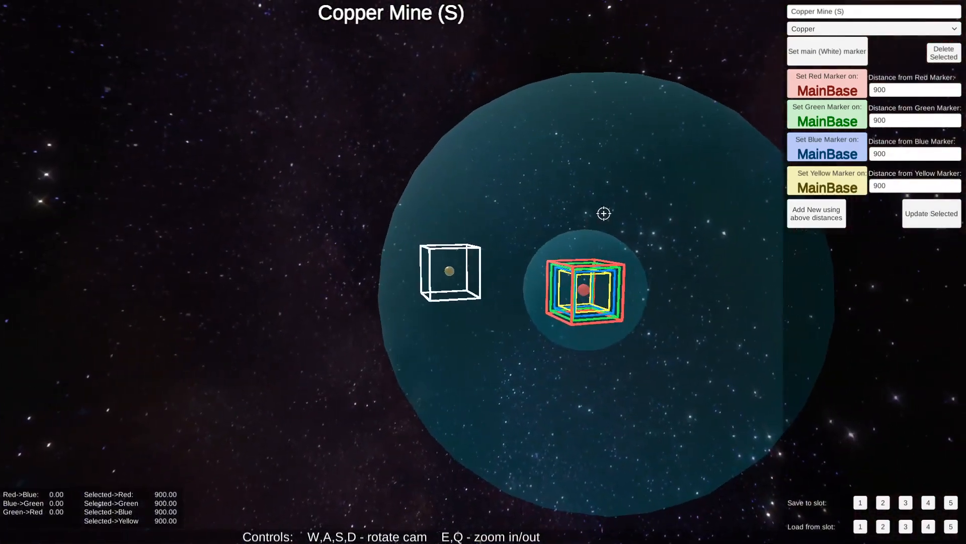
key(a)
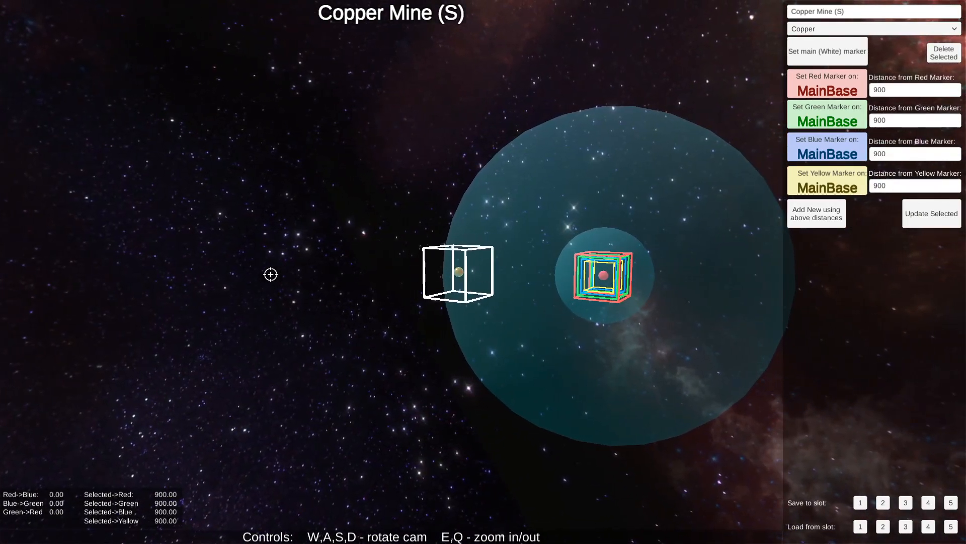
click(928, 215)
click(929, 209)
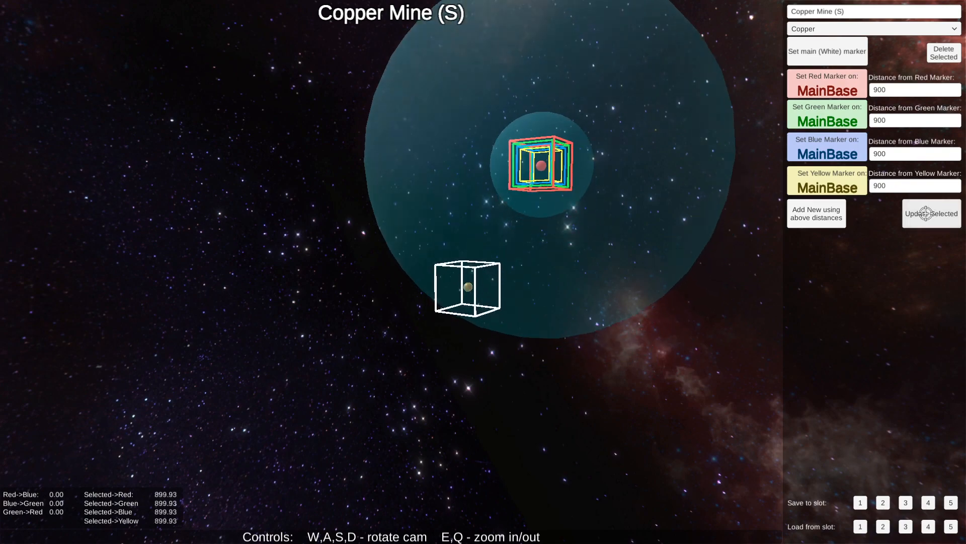
click(937, 220)
key(d)
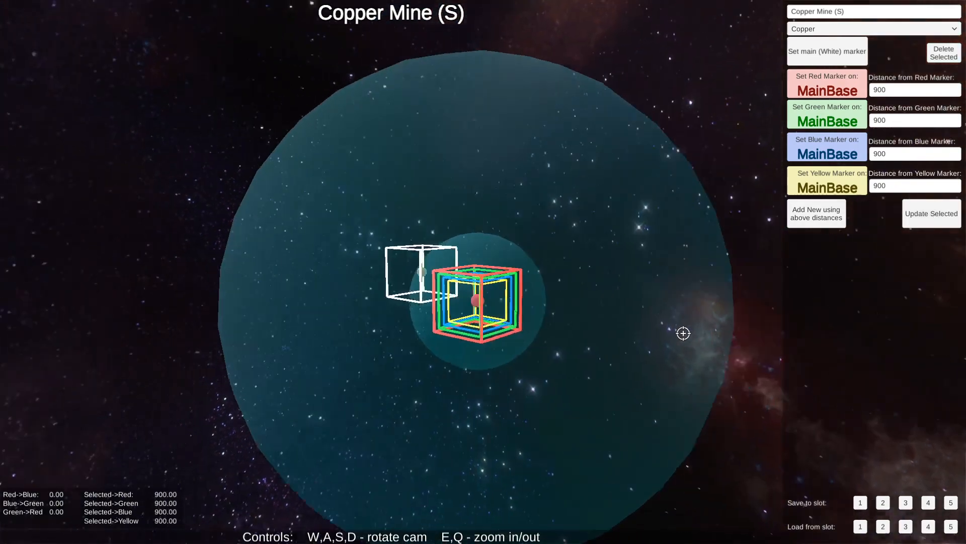
key(a)
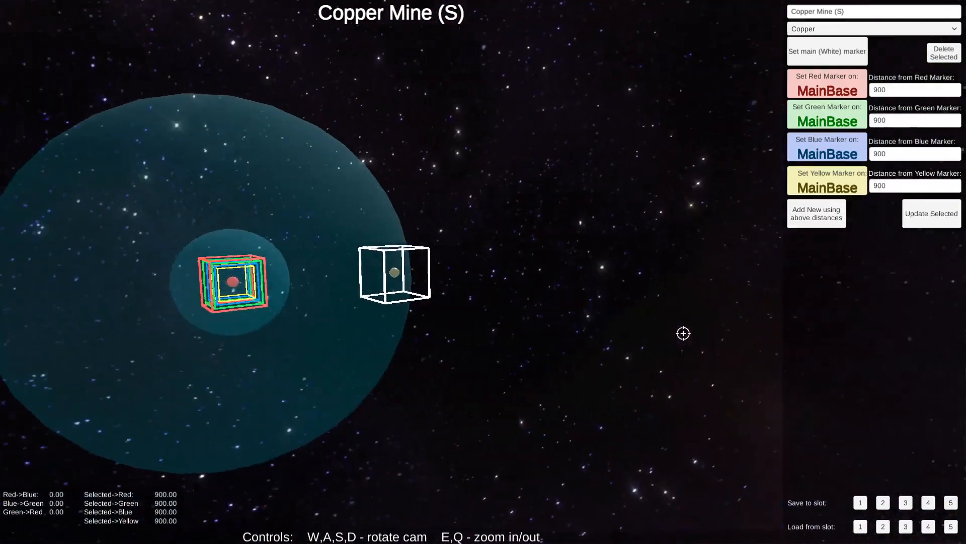
key(d)
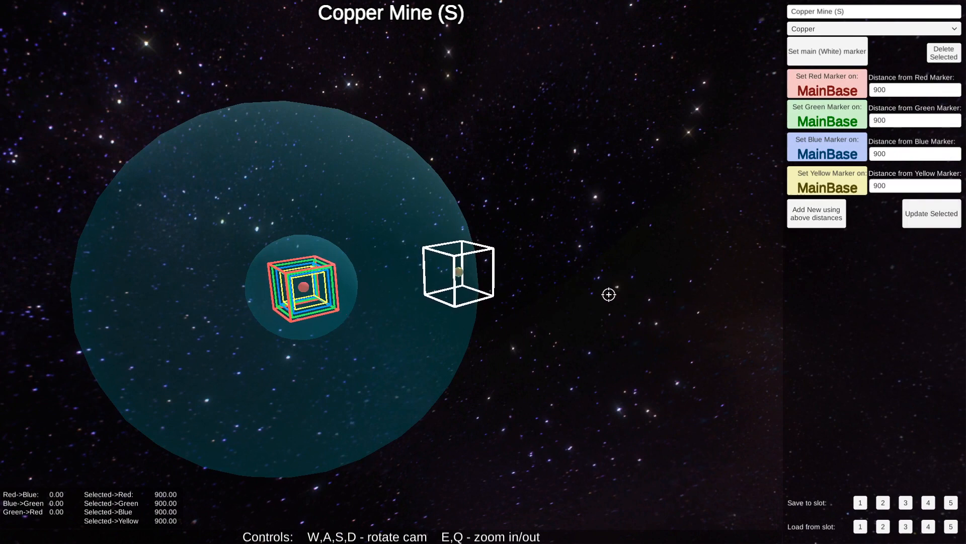
key(a)
key(d)
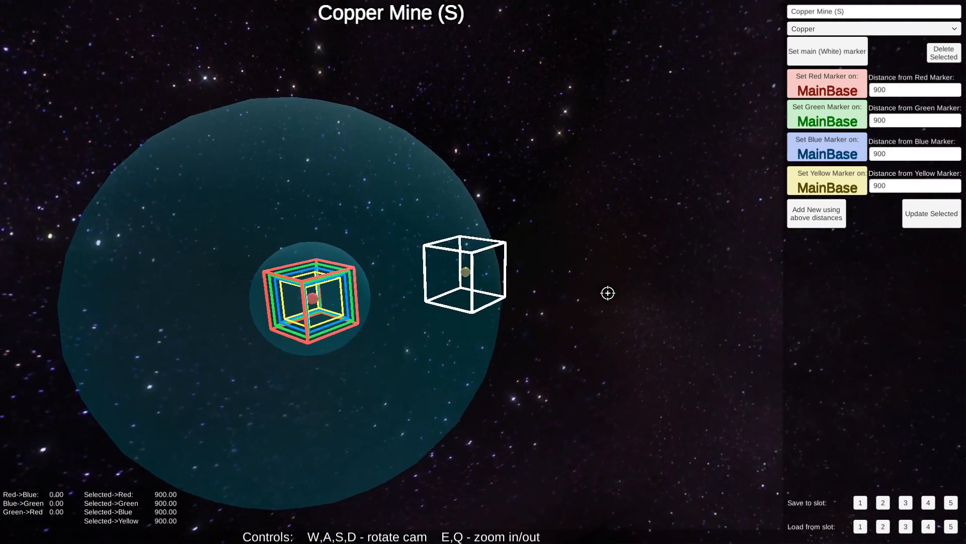
key(d)
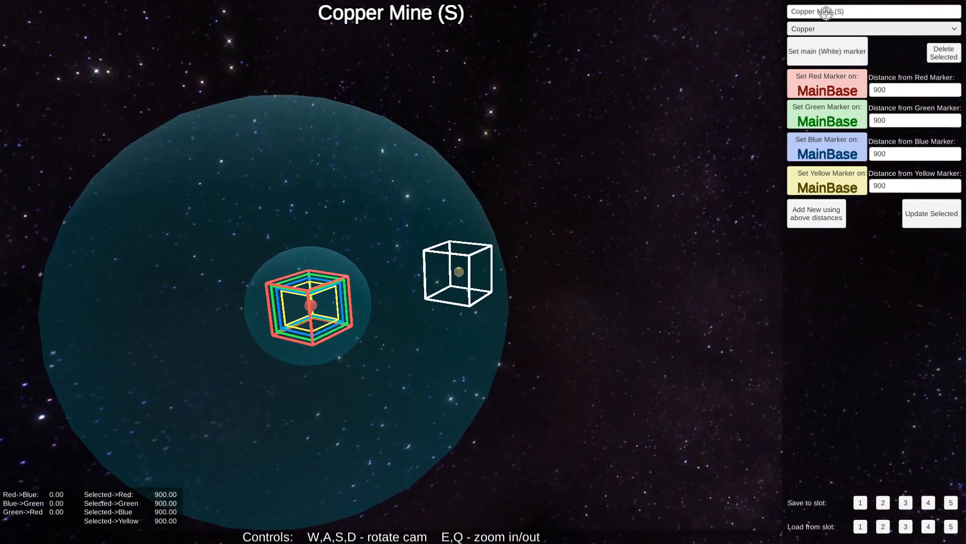
Step: Enter Ferrite Mine (B) as the name for the next location and choose Base as its type
click(828, 12)
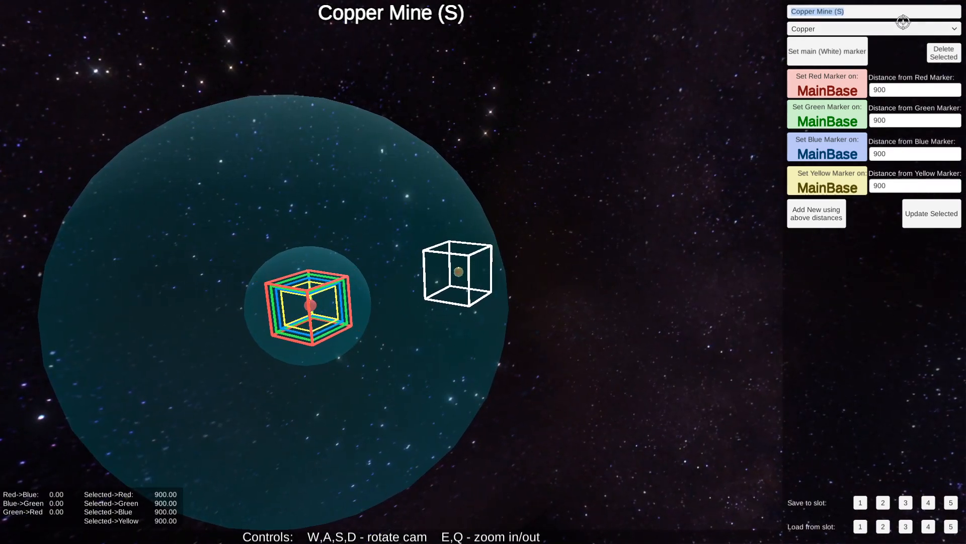
text(Ferrite)
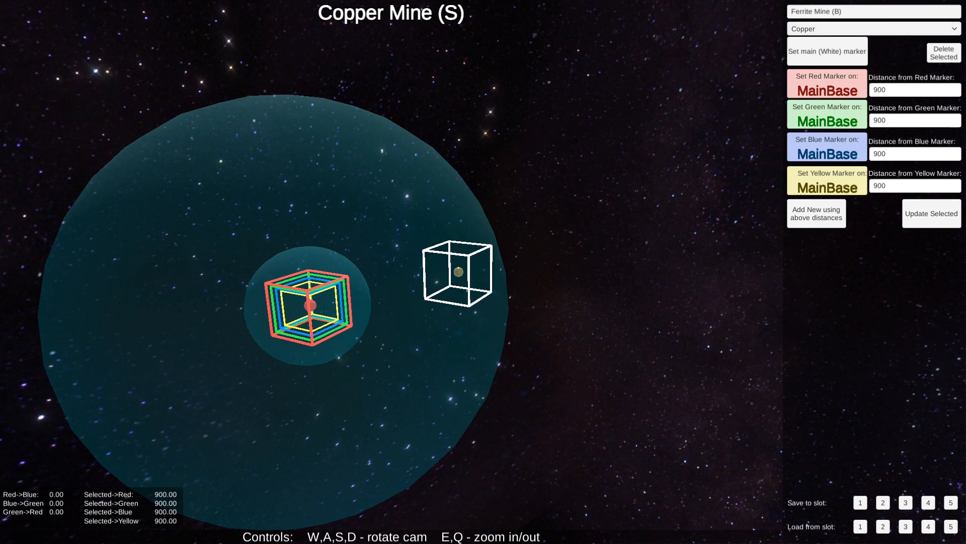
click(918, 31)
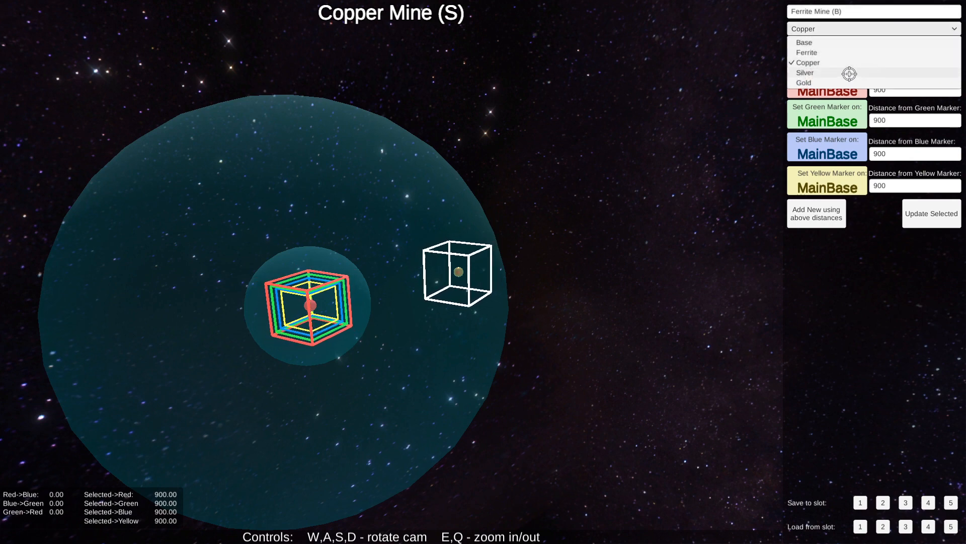
click(848, 43)
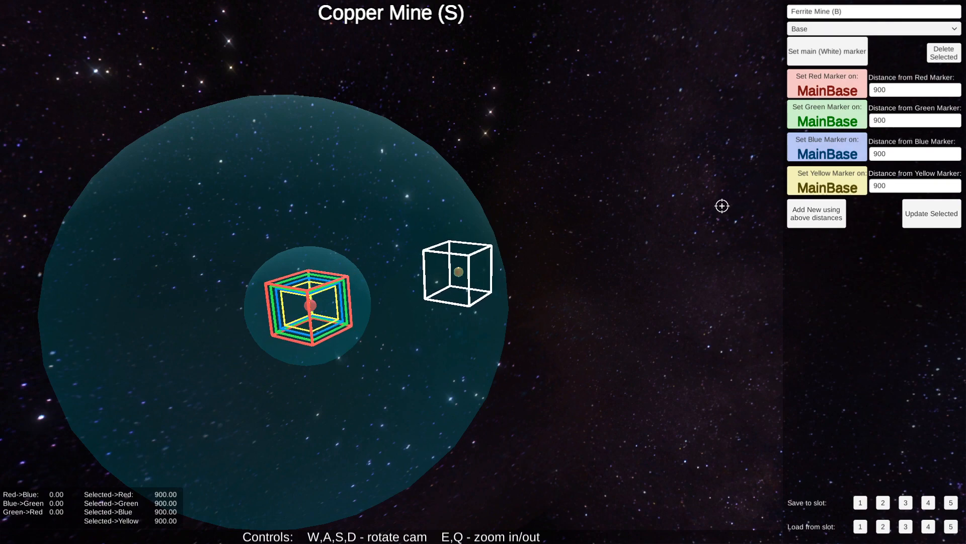
key(w)
key(d)
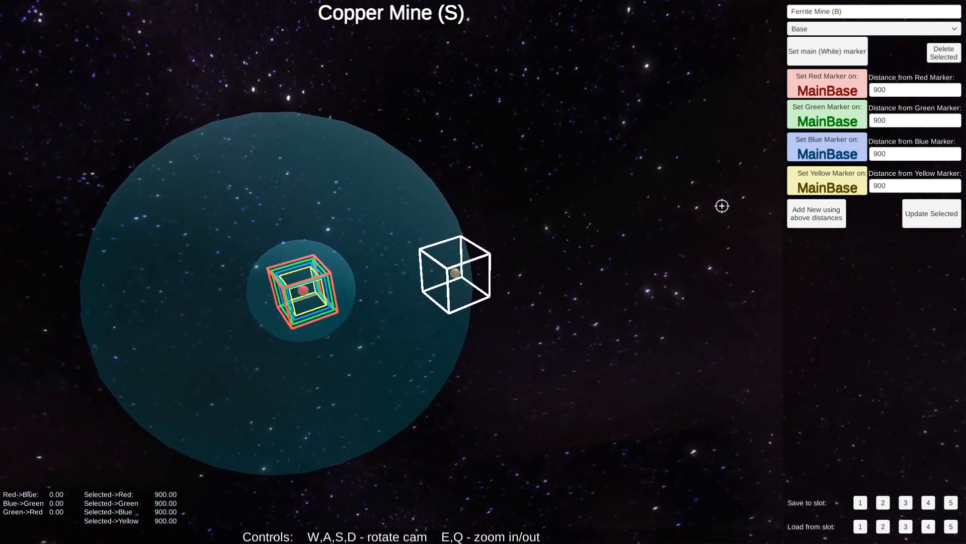
key(w)
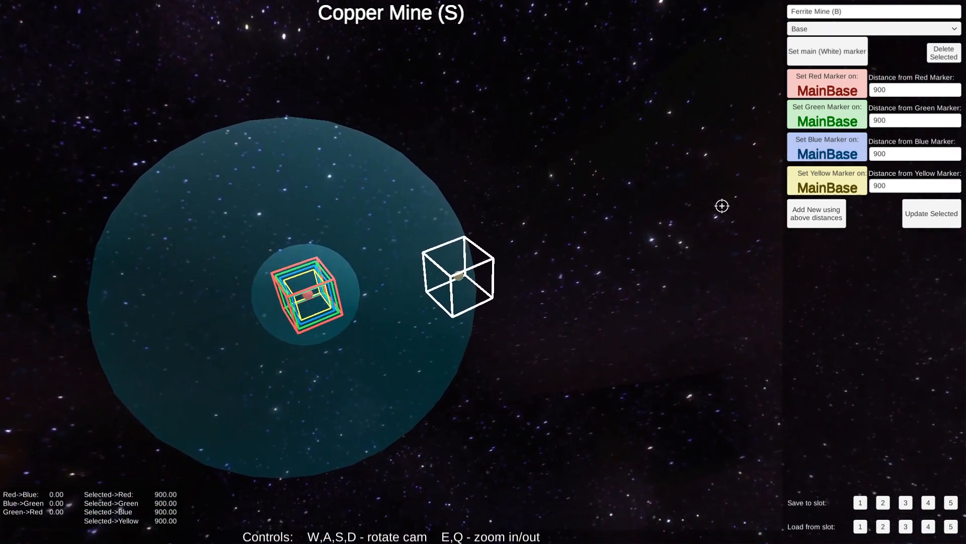
key(w)
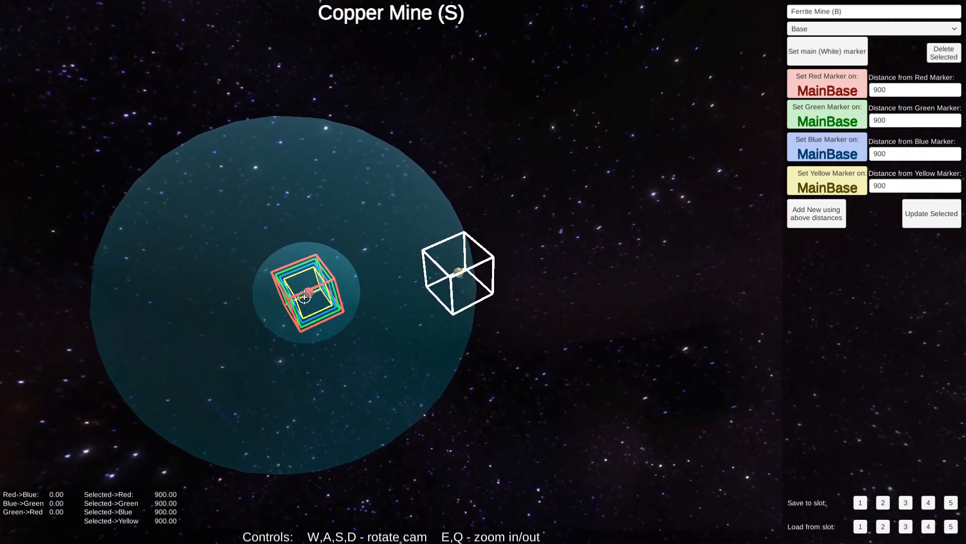
Step: Set the distances from the red, green, blue and yellow markers to 1300
click(896, 90)
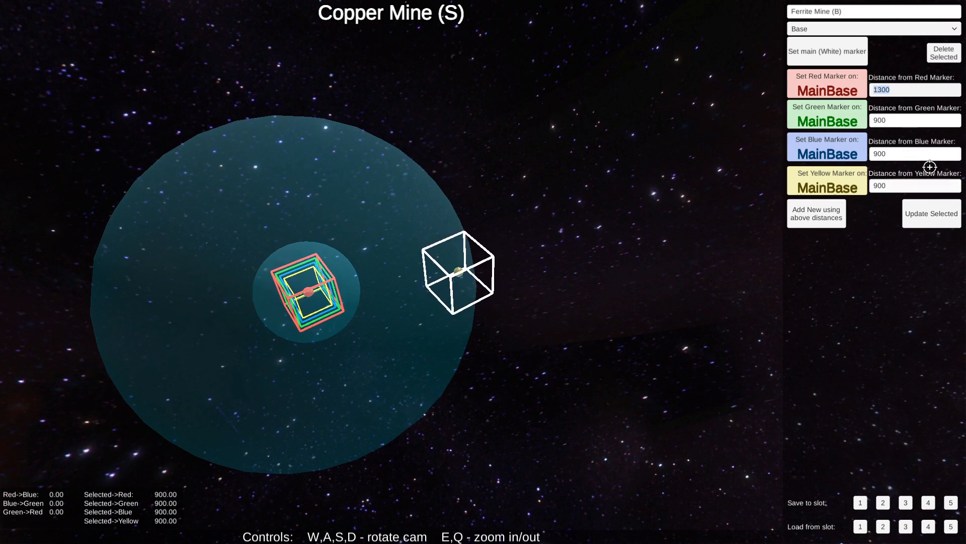
click(898, 120)
text(1300)
click(895, 153)
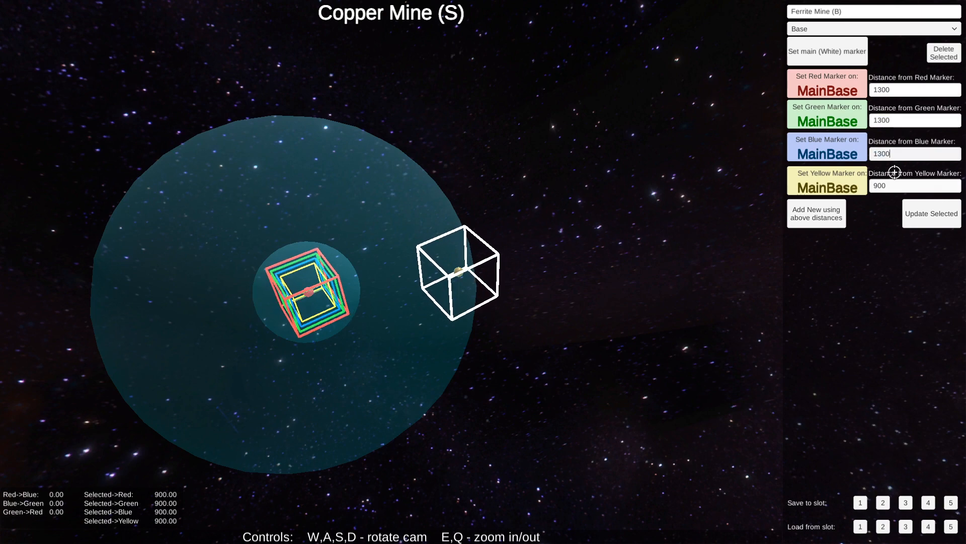
click(895, 185)
text(1300)
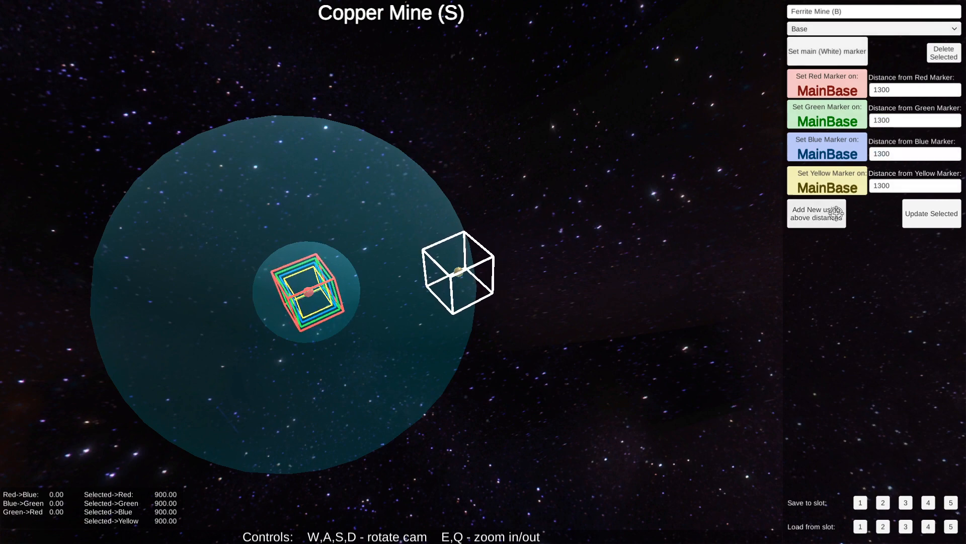
Step: Change the location type to Ferrite and add Ferrite Mine (B) as a new location using the entered distances
click(871, 29)
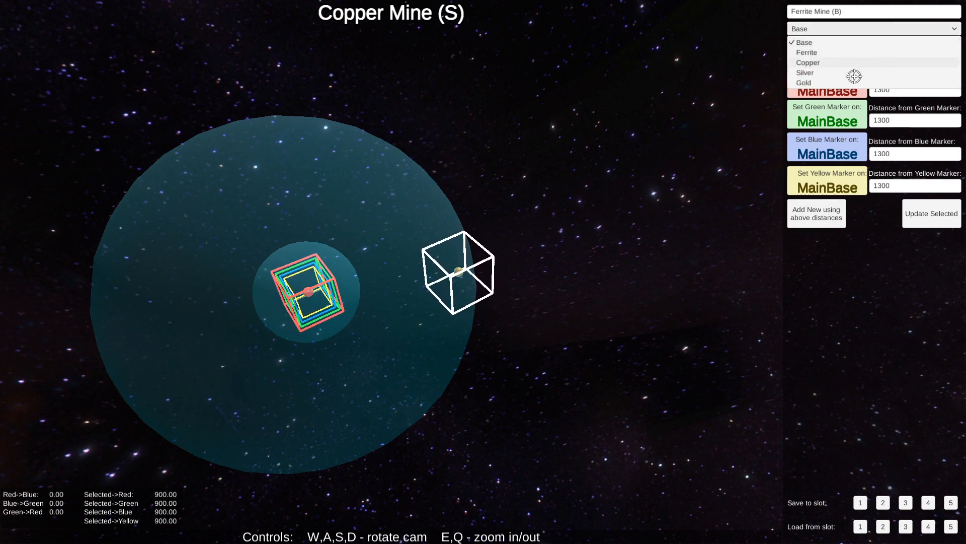
click(881, 52)
click(811, 220)
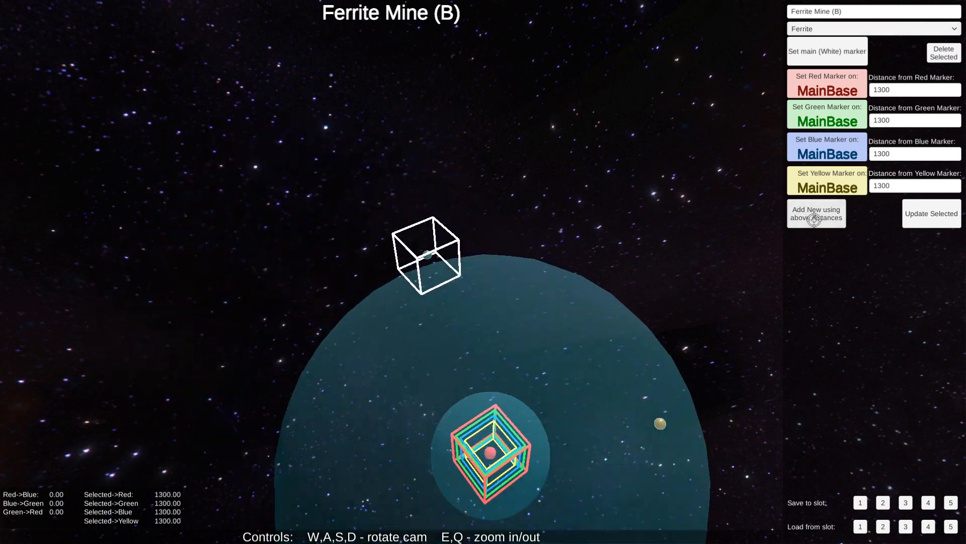
Step: Examine the placement of Ferrite Mine (B) relative to MainBase and the copper mine from several angles and zoom levels
key(d)
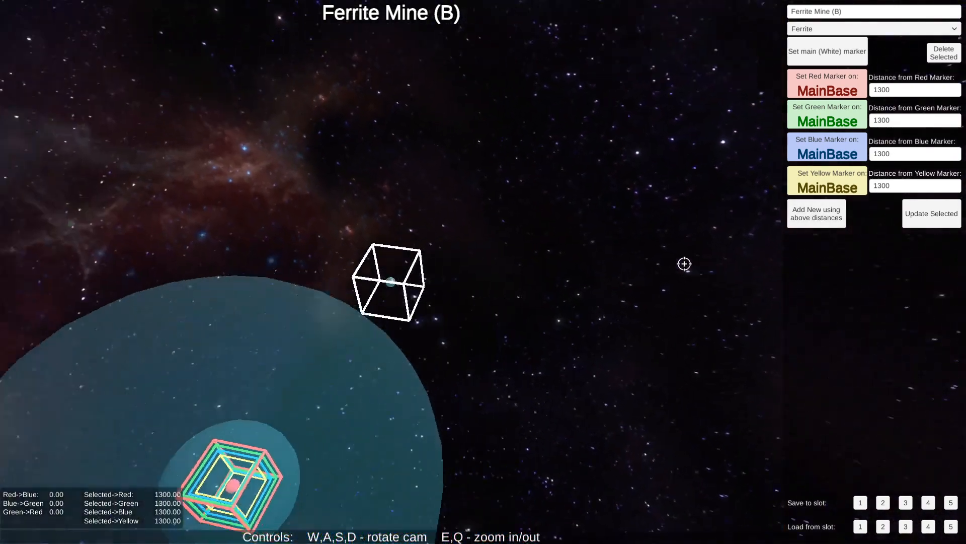
key(s)
key(w)
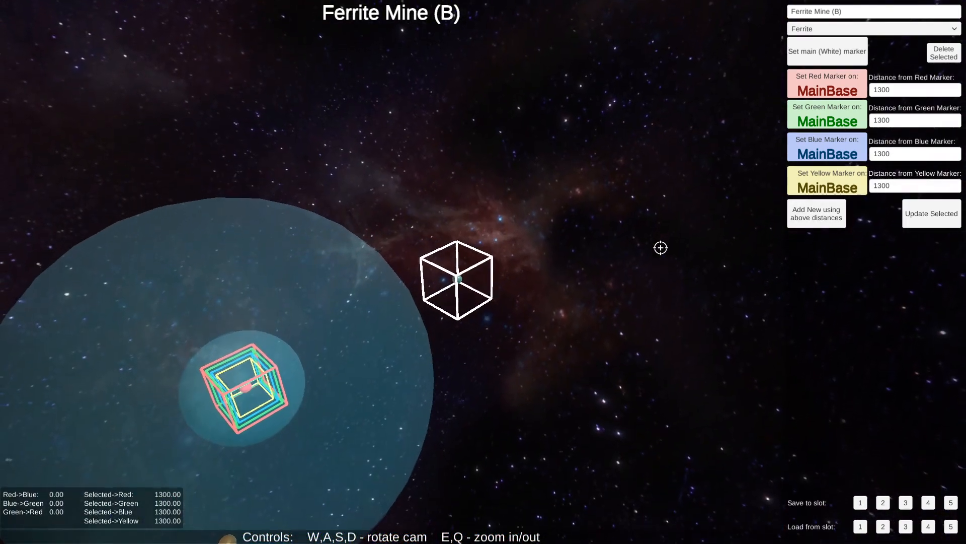
key(q)
key(e)
key(q)
key(e)
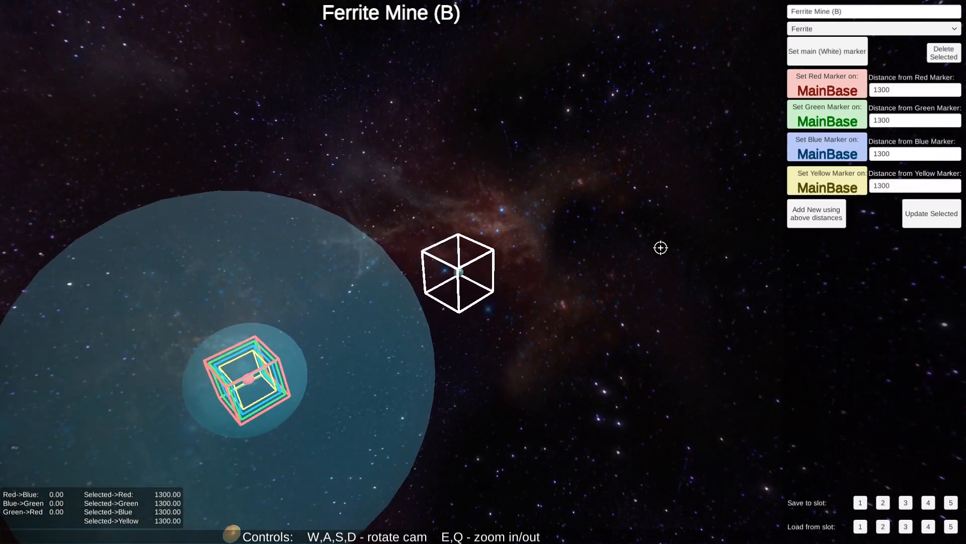
key(q)
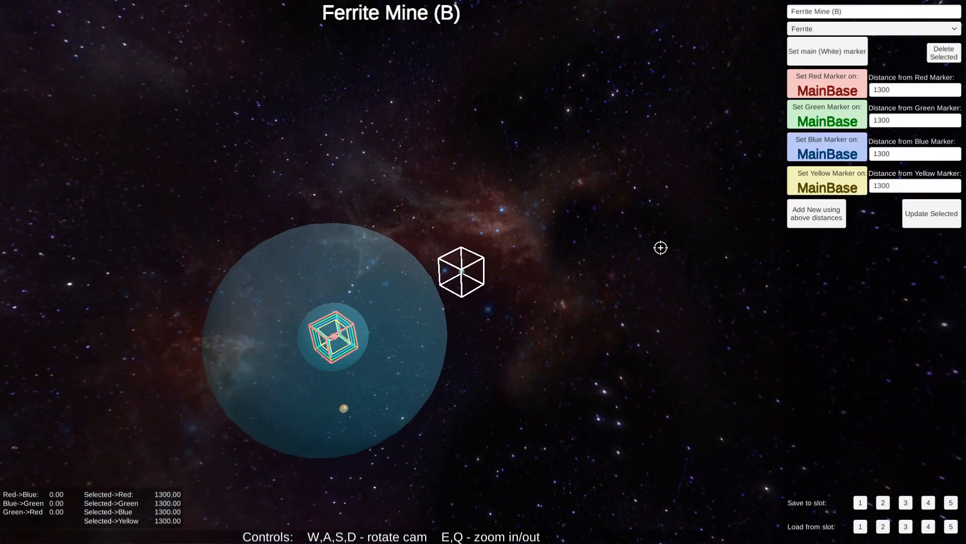
key(e)
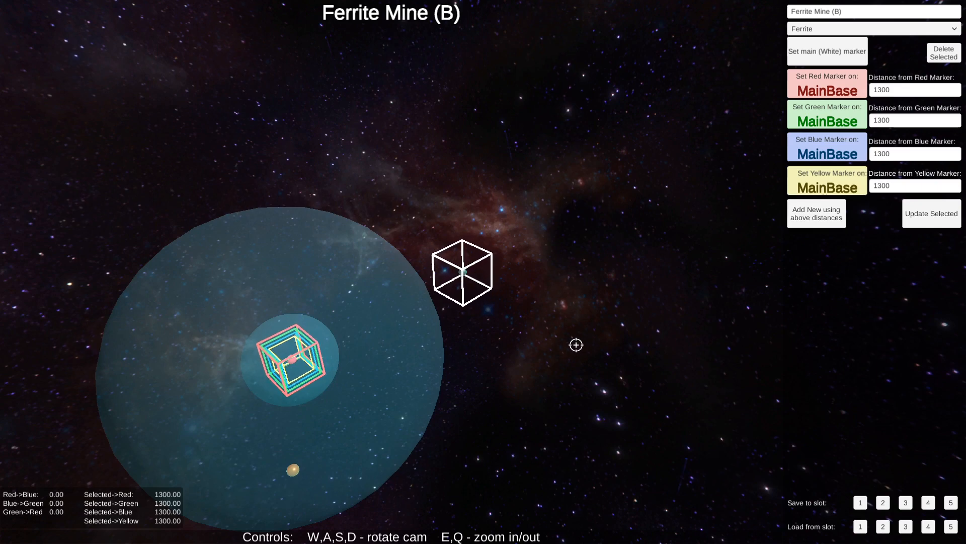
key(w)
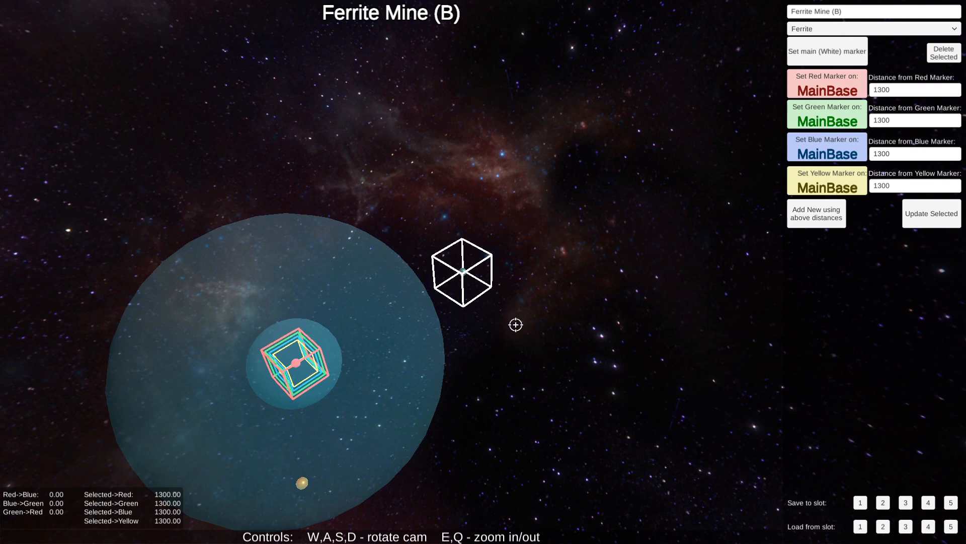
Step: Enter Gold Mine (S) as the location name and choose Gold as its type
click(843, 10)
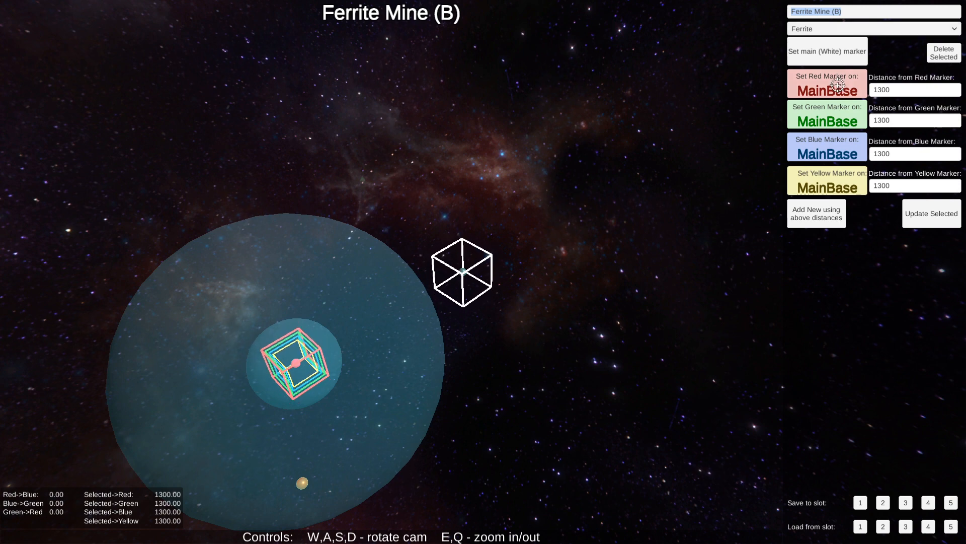
text(Gold)
click(931, 28)
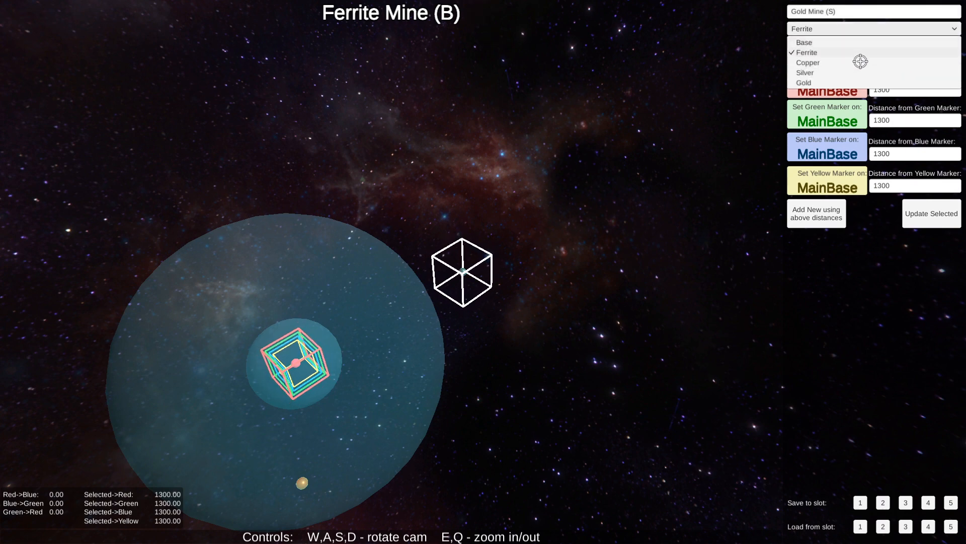
click(875, 84)
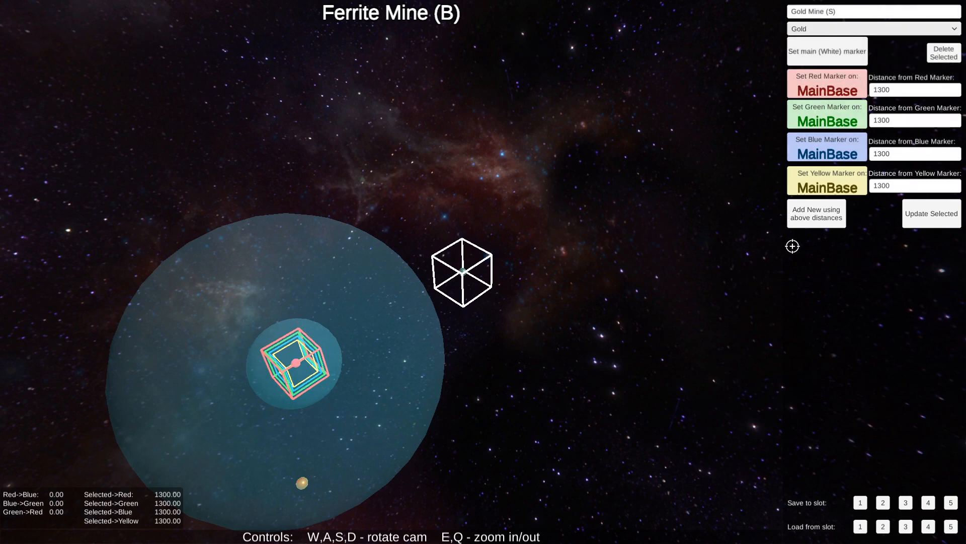
Step: Set the distances from all four markers to 1630 and update the selected location with the Gold Mine (S) data
click(882, 94)
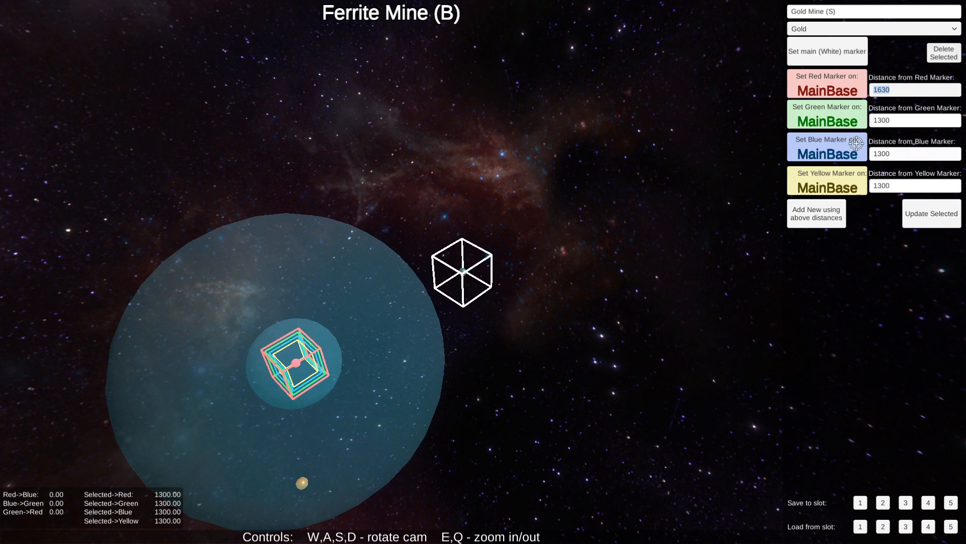
click(883, 120)
text(1630)
click(886, 154)
text(1630)
click(898, 185)
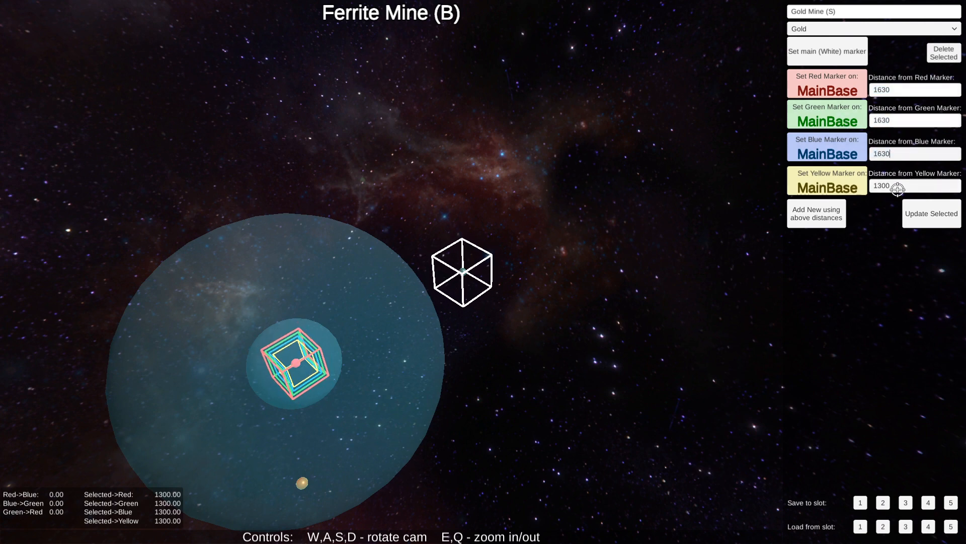
text(1630)
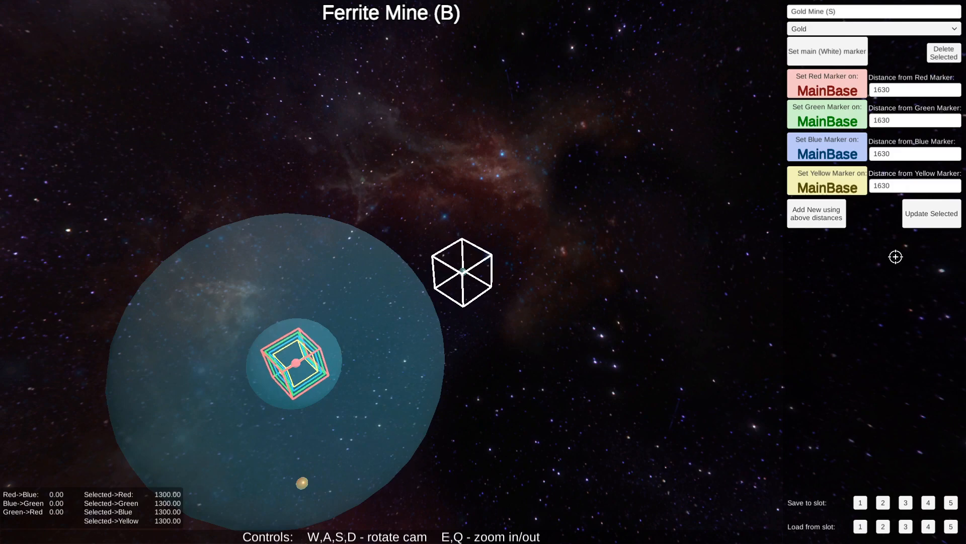
click(923, 213)
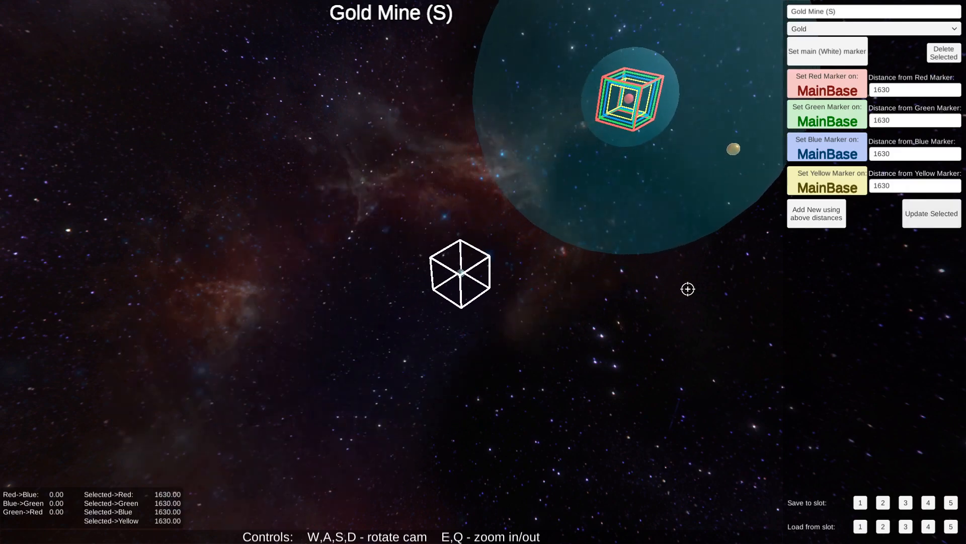
Step: Examine the placement of Gold Mine (S) relative to MainBase and the copper mine from different angles and zoom levels
key(d)
key(w)
key(d)
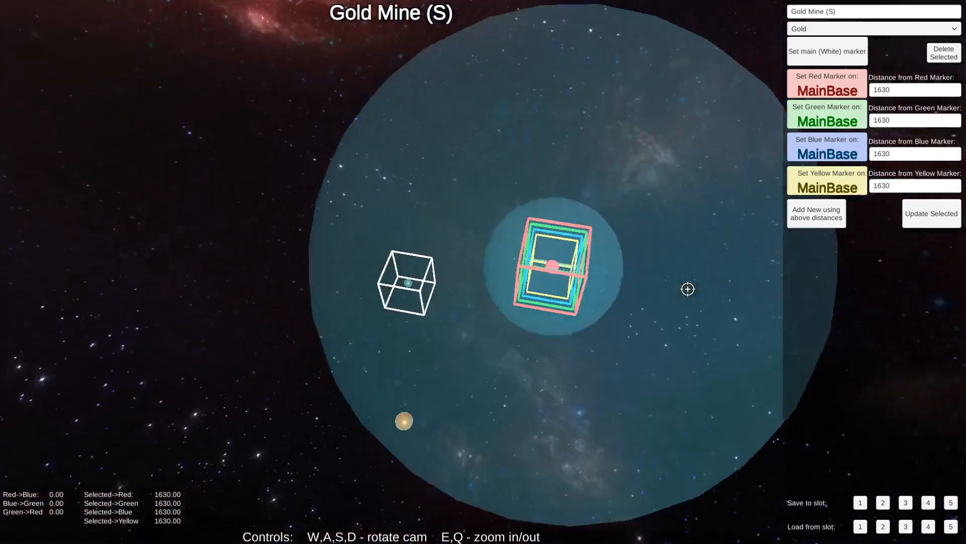
key(w)
key(s)
key(a)
key(a)
key(e)
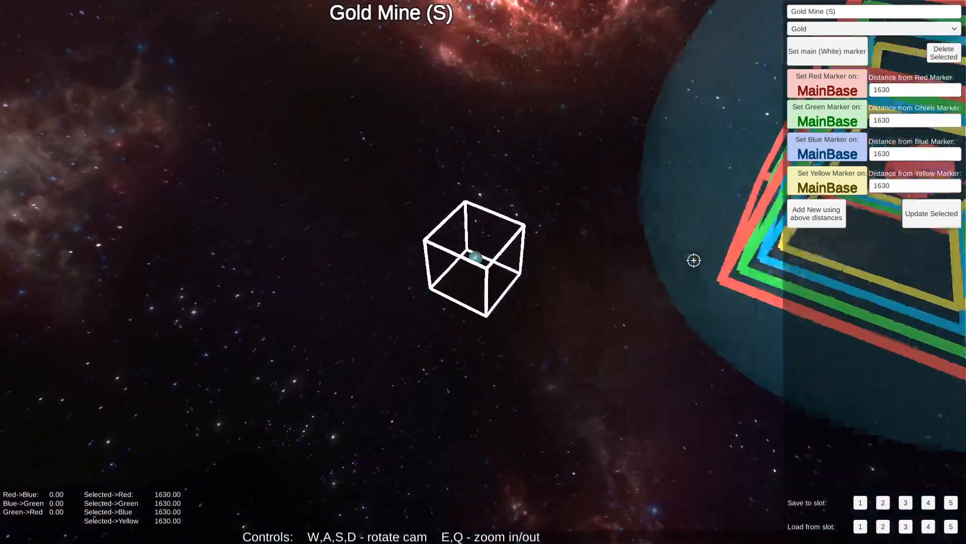
key(q)
key(e)
key(a)
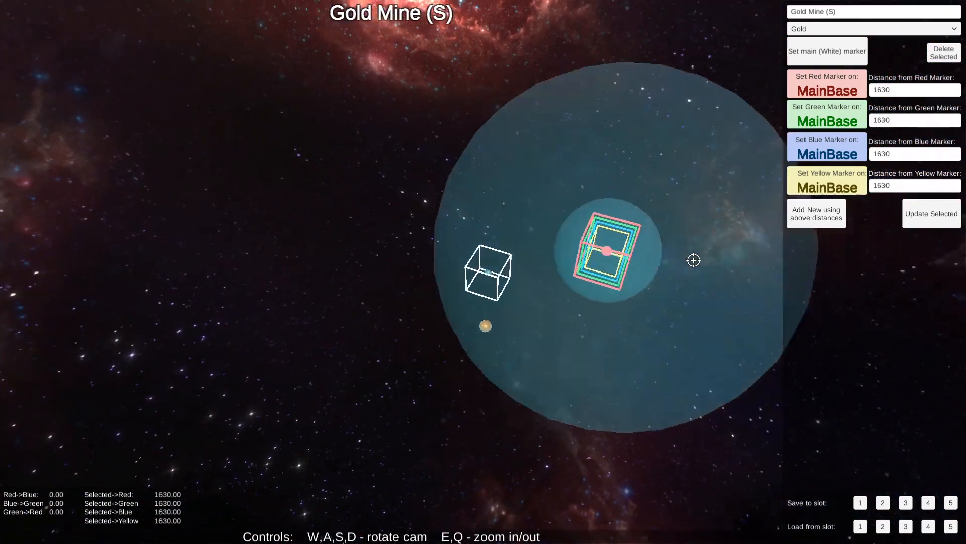
key(s)
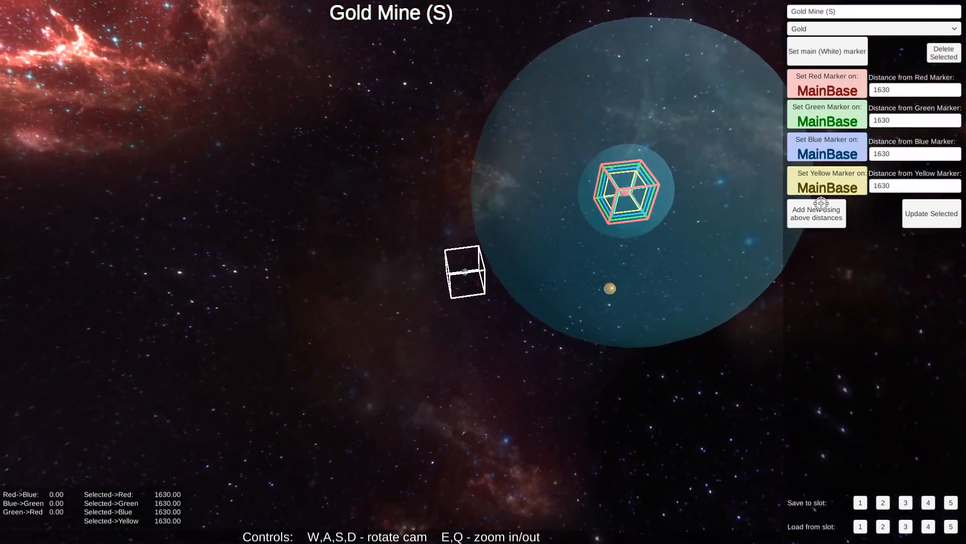
key(a)
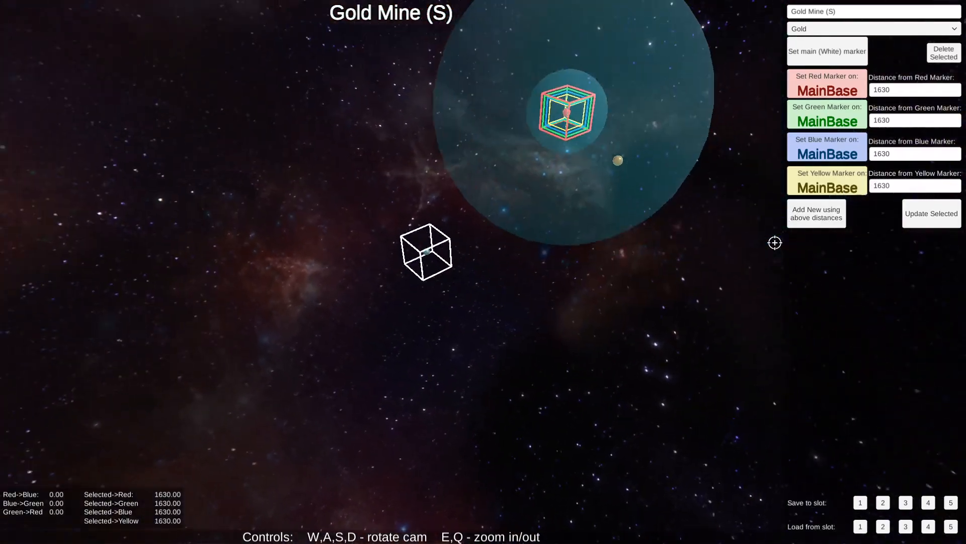
Step: Recompute the position of Gold Mine (S) with the same 1630 distances and check its new placement around MainBase from several angles
click(919, 219)
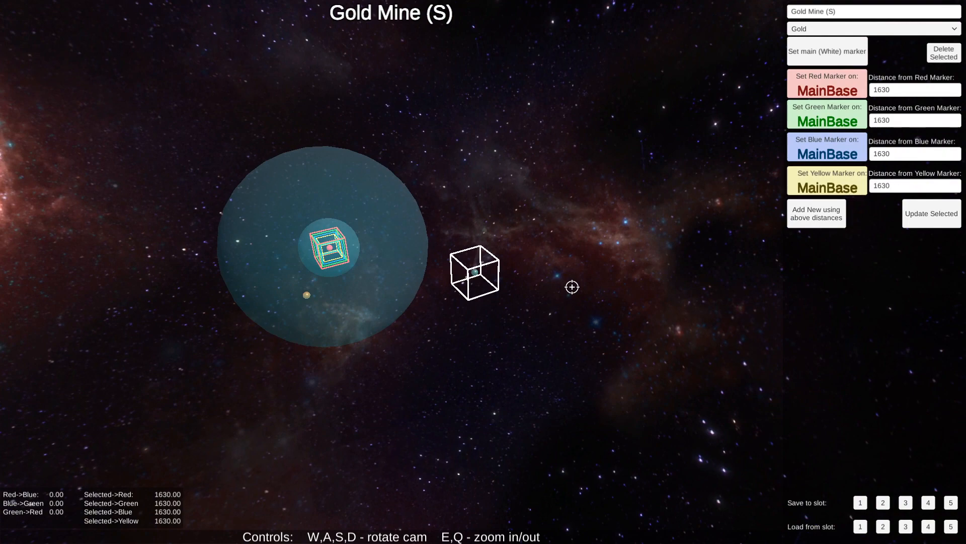
key(a)
key(s)
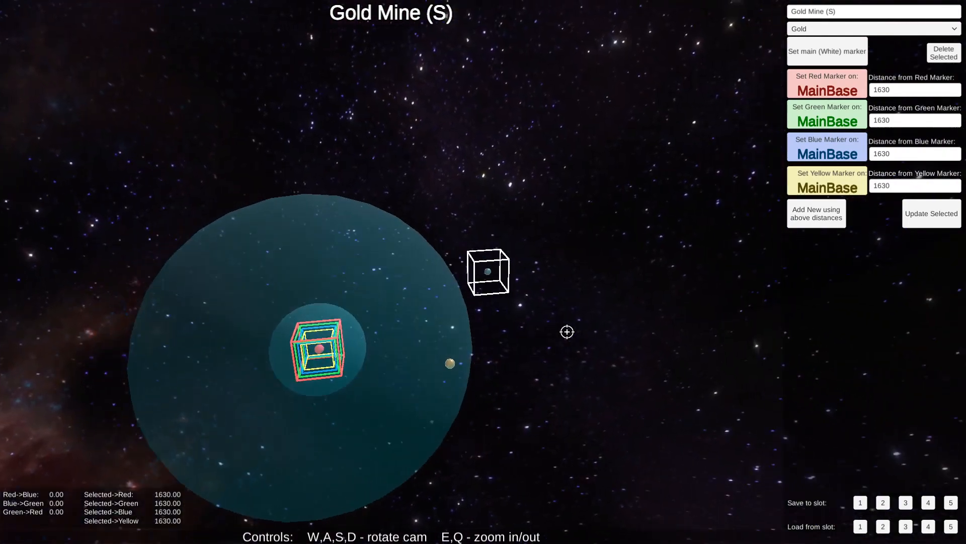
key(s)
key(a)
key(w)
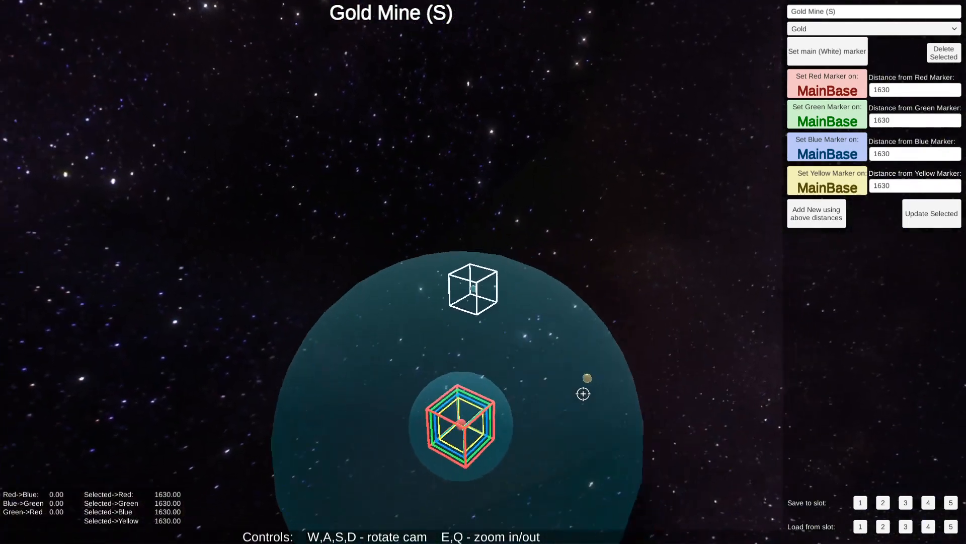
key(s)
key(d)
key(w)
key(a)
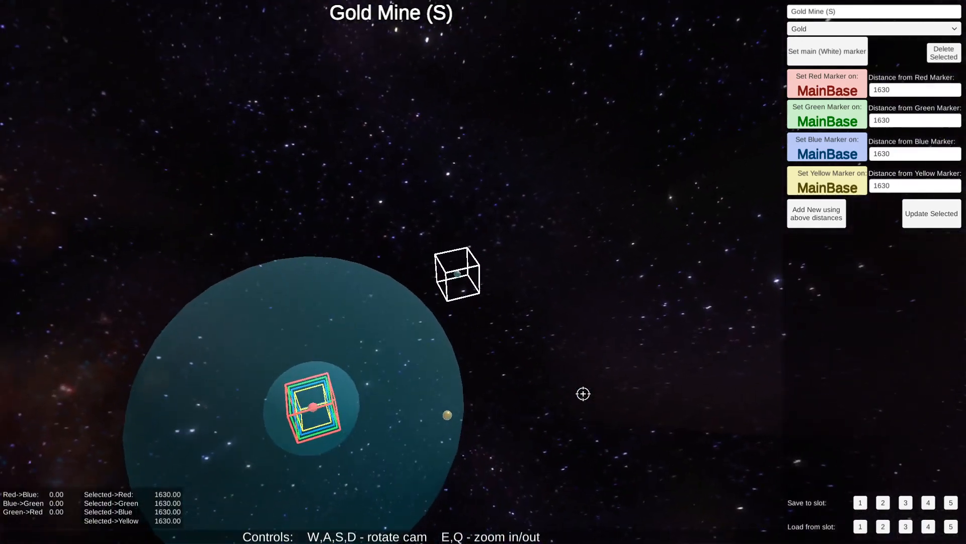
key(d)
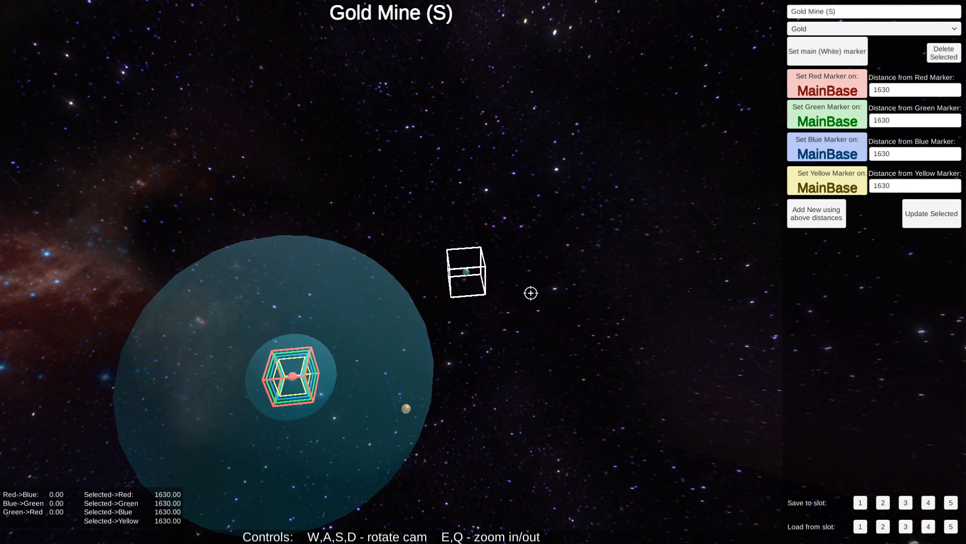
Step: Examine where Gold Mine (S) sits relative to MainBase and the copper mine from several angles
key(a)
key(s)
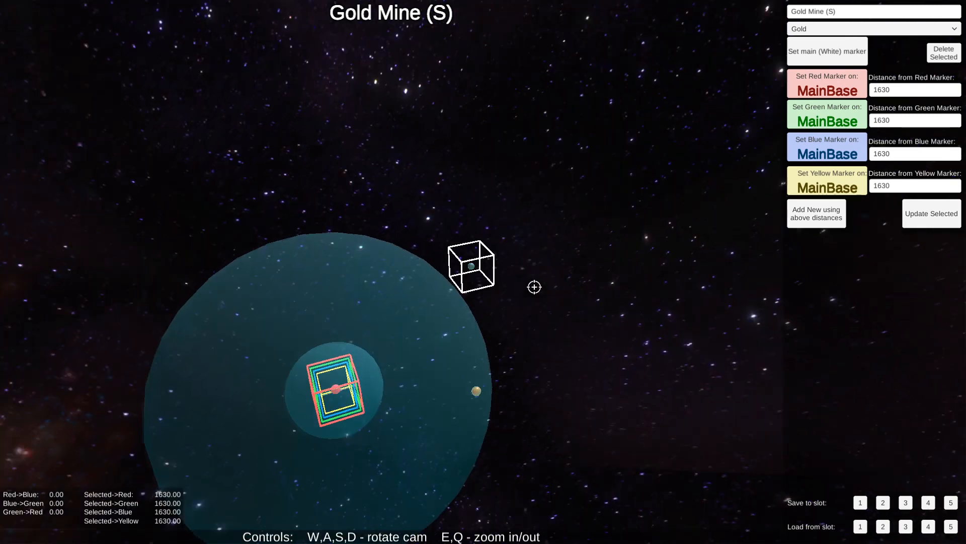
key(d)
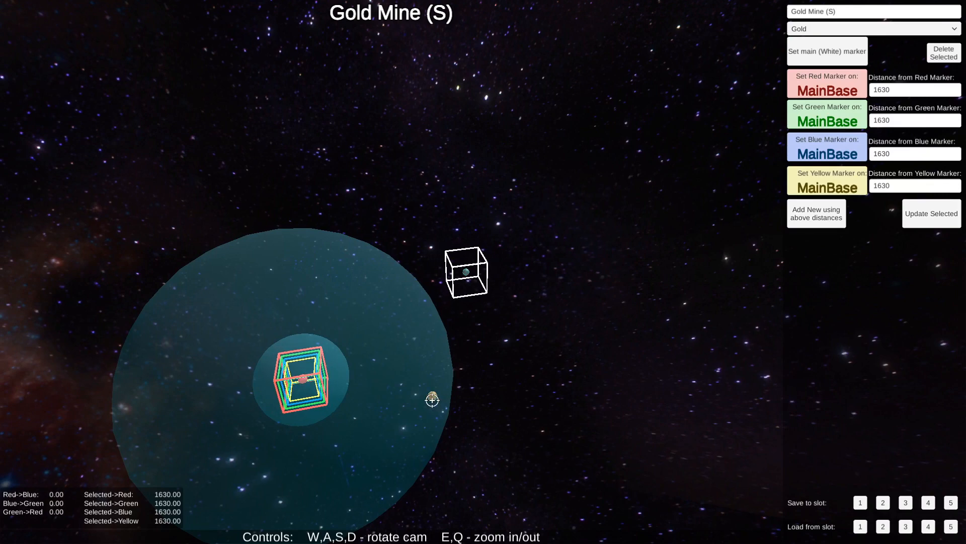
key(d)
key(s)
key(a)
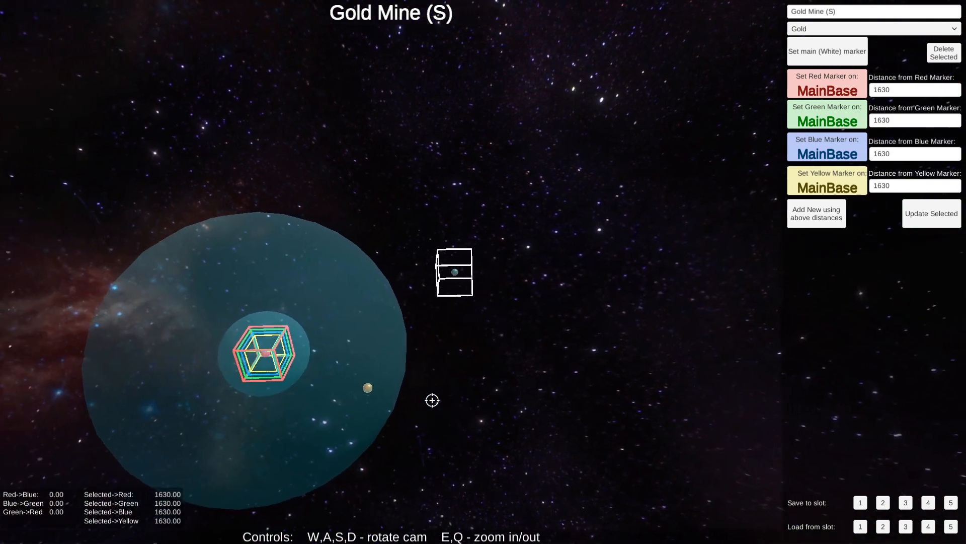
key(d)
key(a)
key(d)
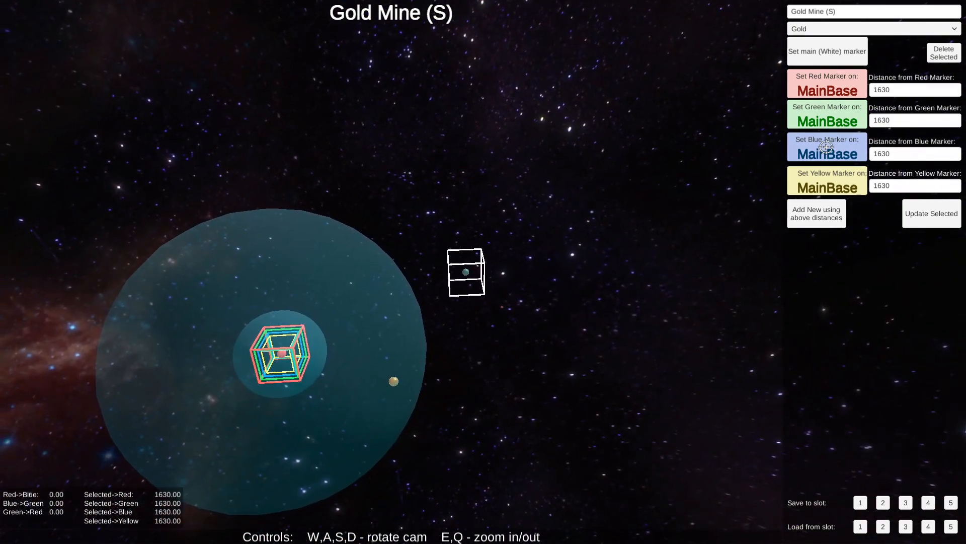
Step: Place the blue and yellow markers on Copper Mine (S)
click(393, 381)
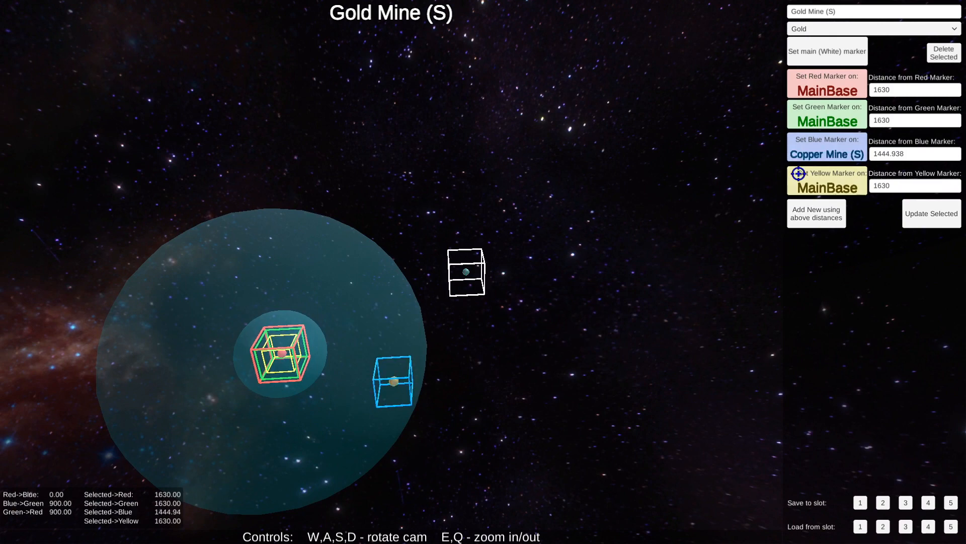
click(799, 174)
click(398, 377)
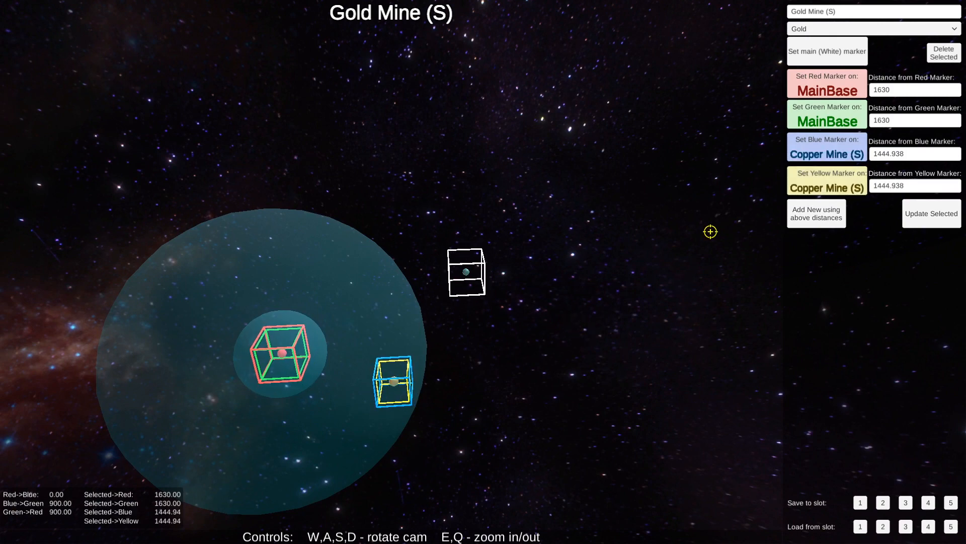
Step: Set the distances from the blue and yellow markers to 1400 and update Gold Mine (S) with them
click(915, 155)
text(1400)
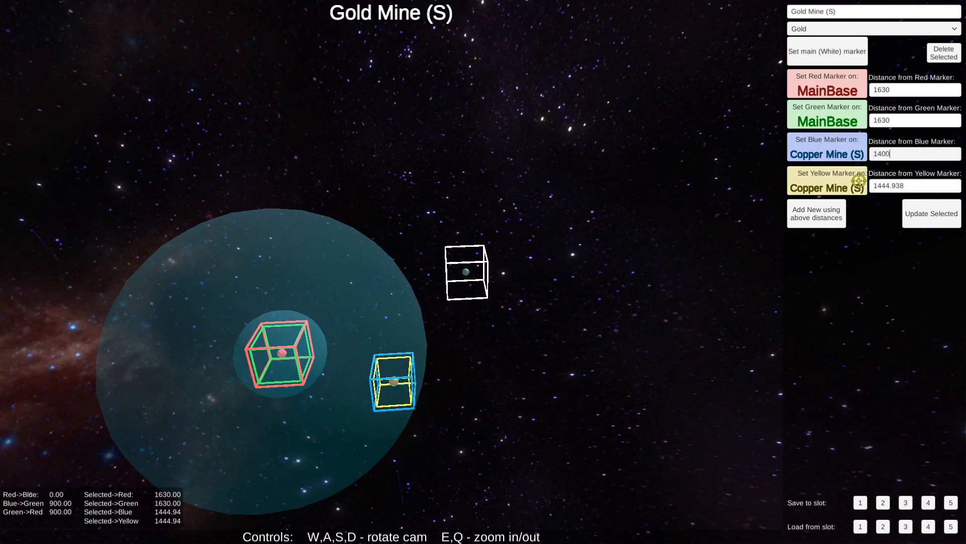
key(ctrl+a)
key(ctrl+c)
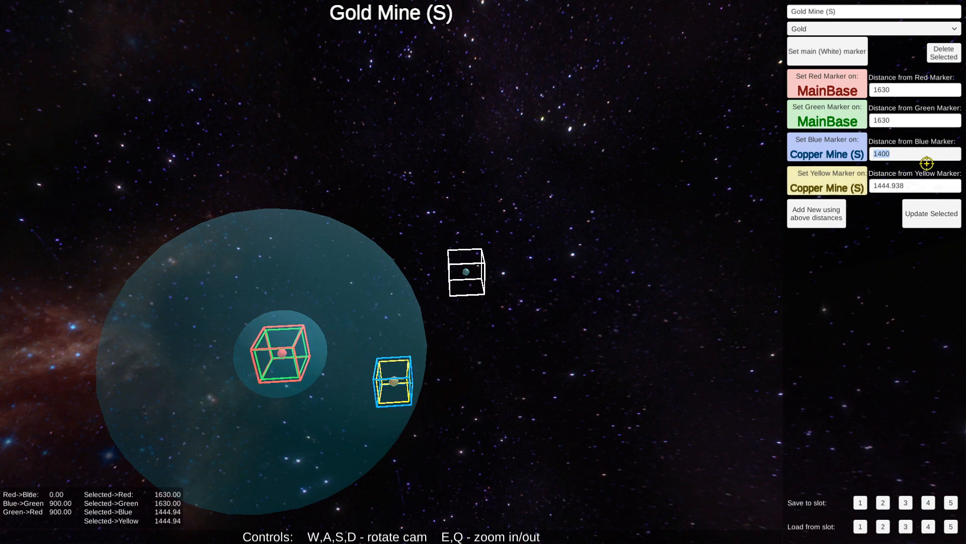
click(906, 186)
key(ctrl+v)
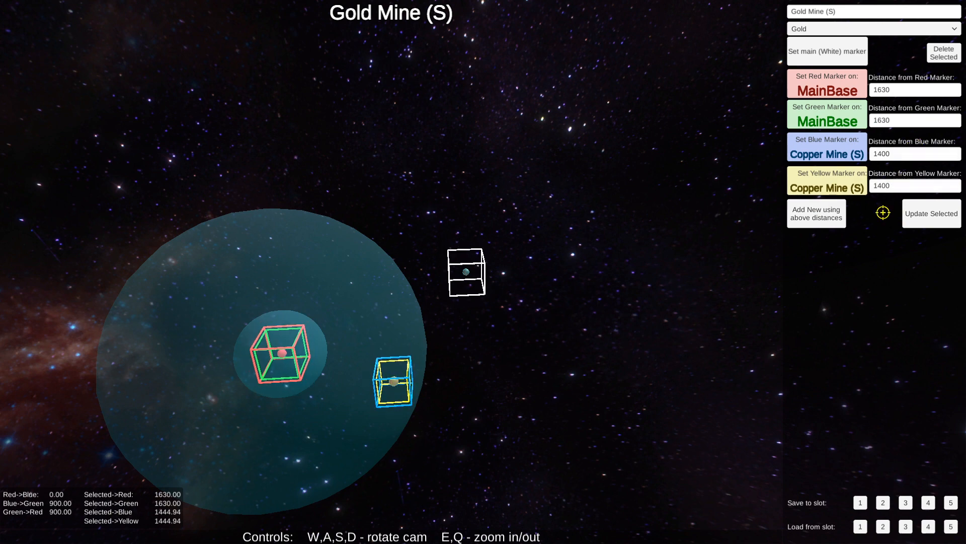
click(930, 212)
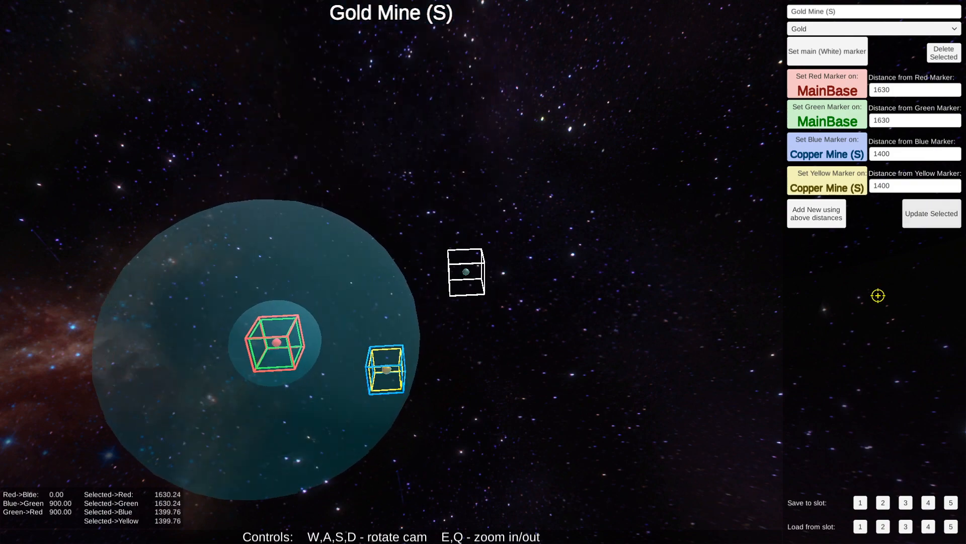
Step: Recompute the position of Gold Mine (S) repeatedly with the 1630 and 1400 distances, comparing the placements at different zoom levels
click(931, 215)
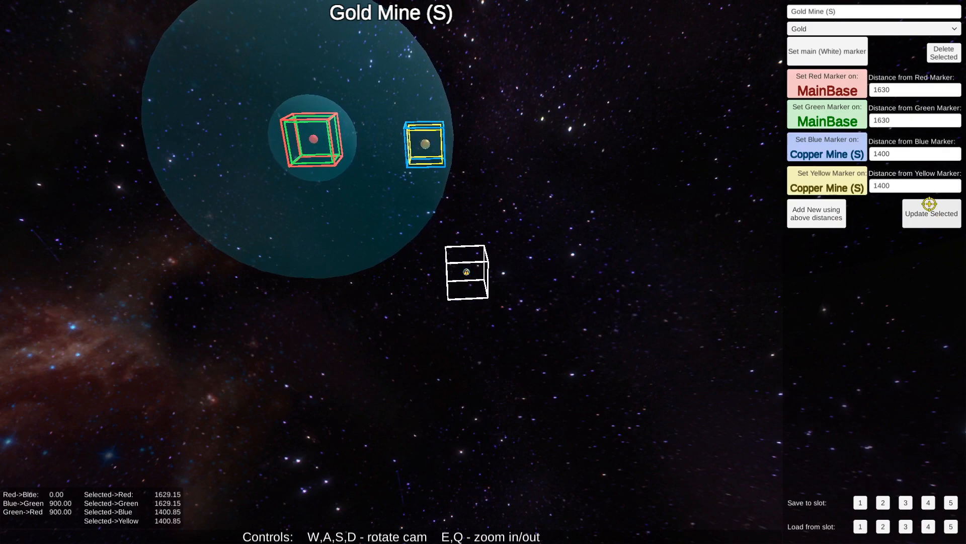
click(930, 207)
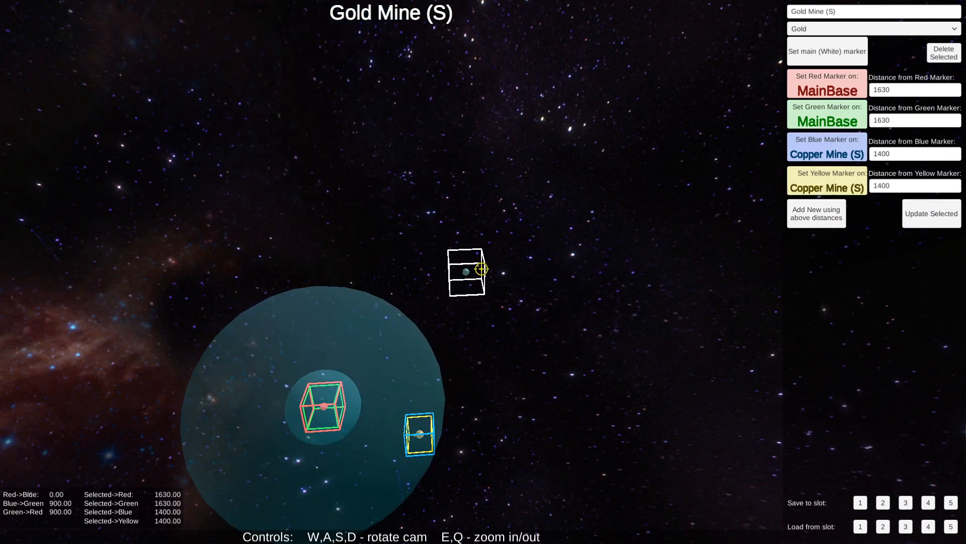
click(921, 212)
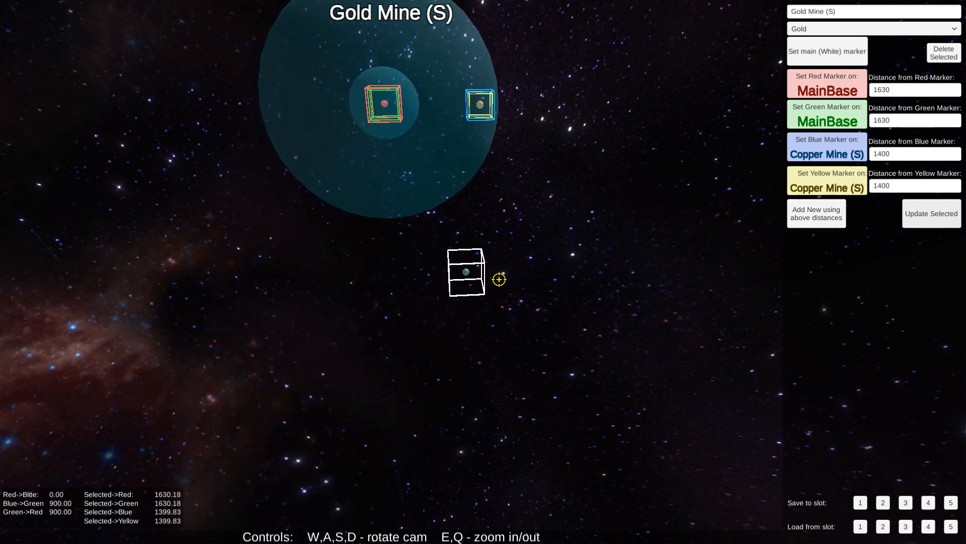
key(e)
click(944, 211)
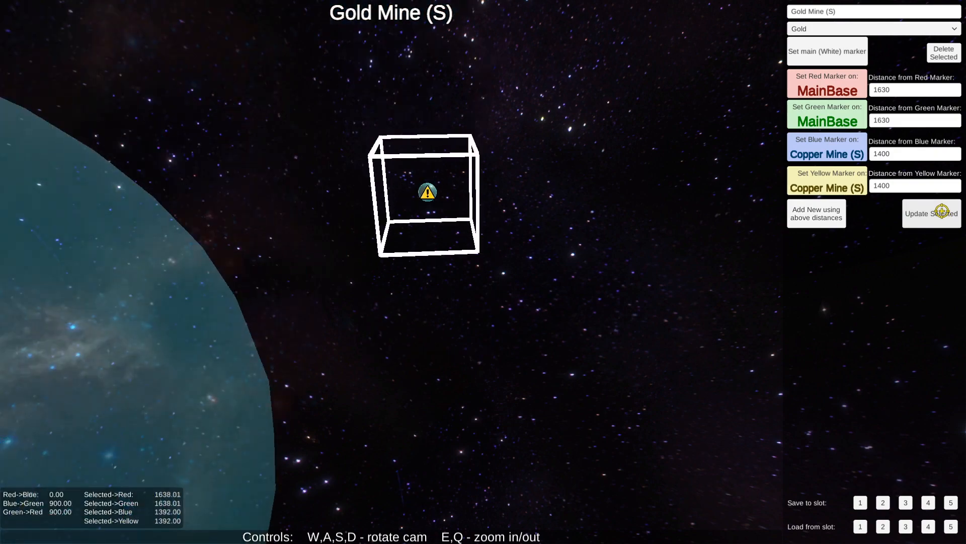
click(568, 354)
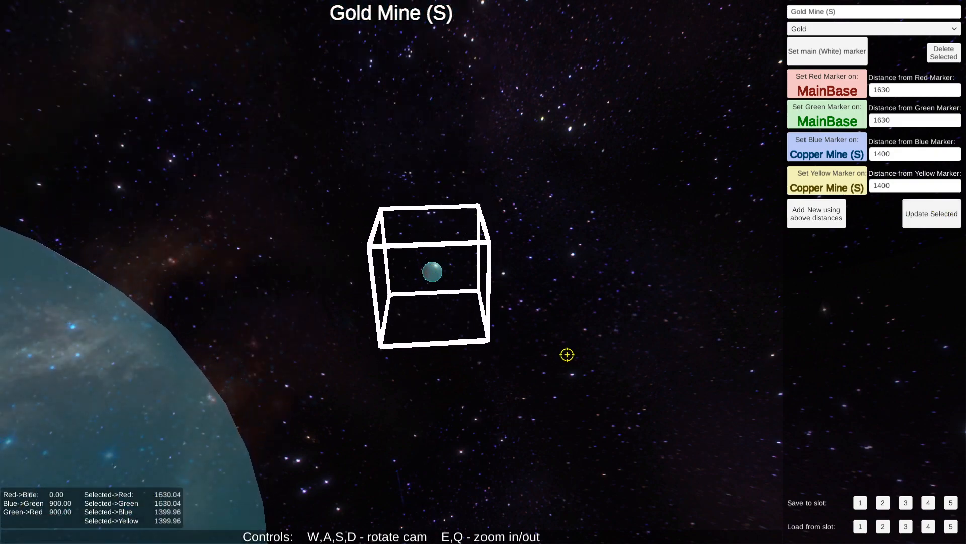
key(q)
key(e)
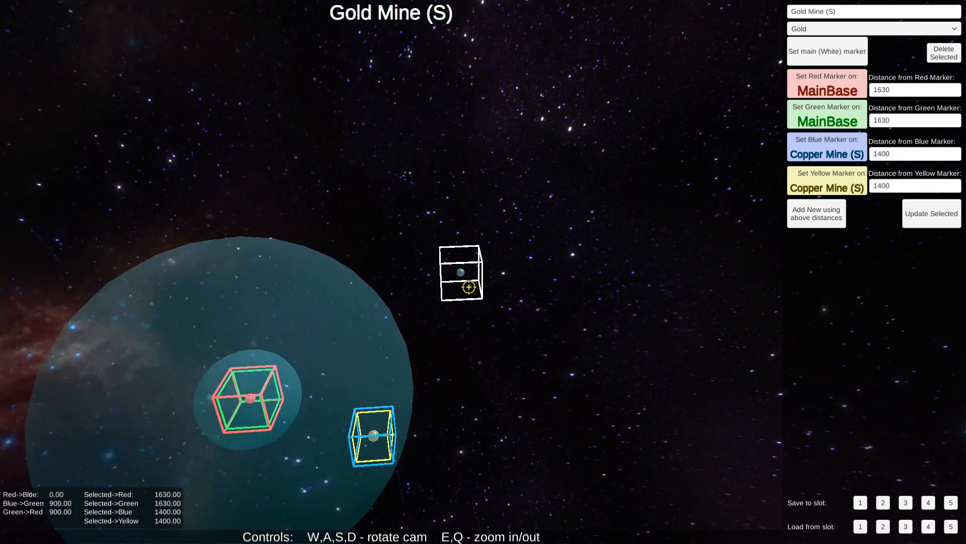
key(e)
key(q)
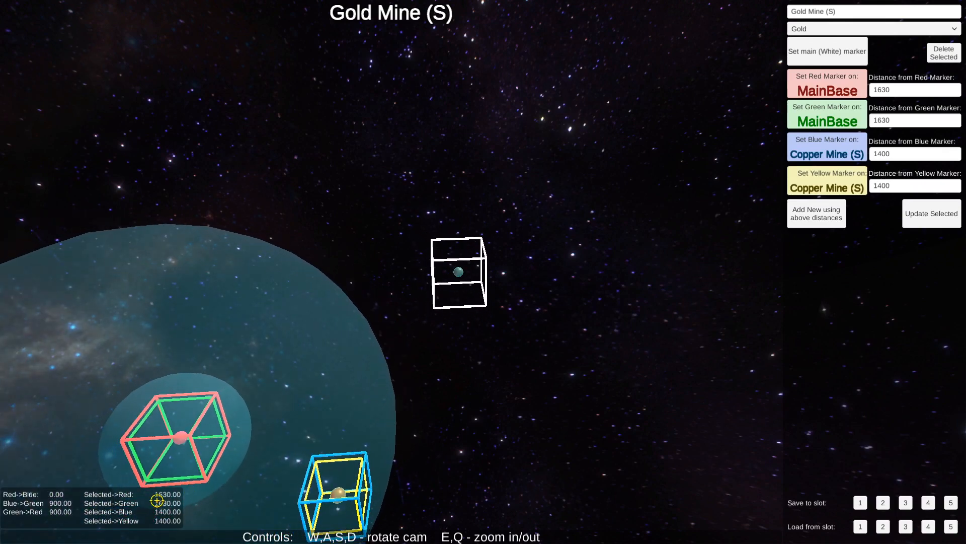
key(q)
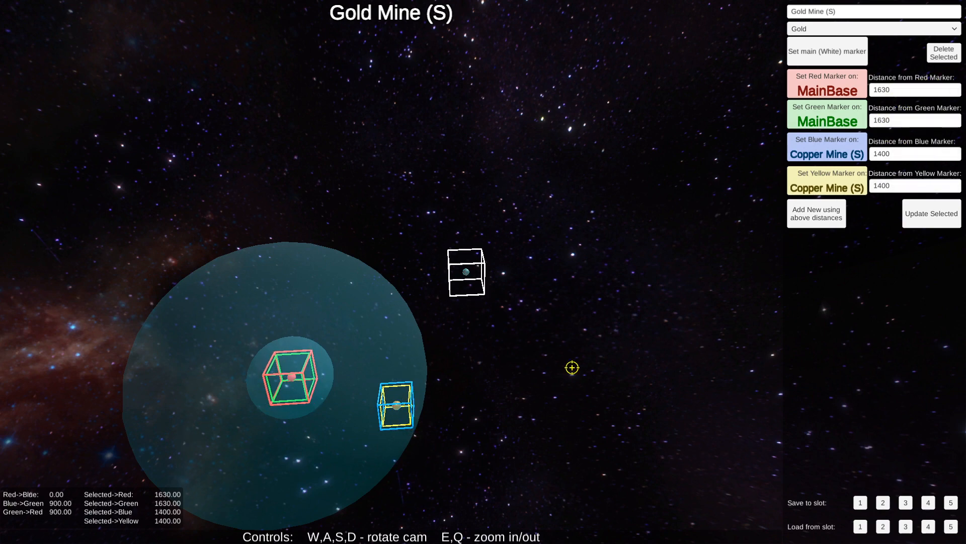
Step: Update Gold Mine (S) once more with the same distances and inspect its placement around MainBase and Copper Mine (S) from several angles
click(938, 214)
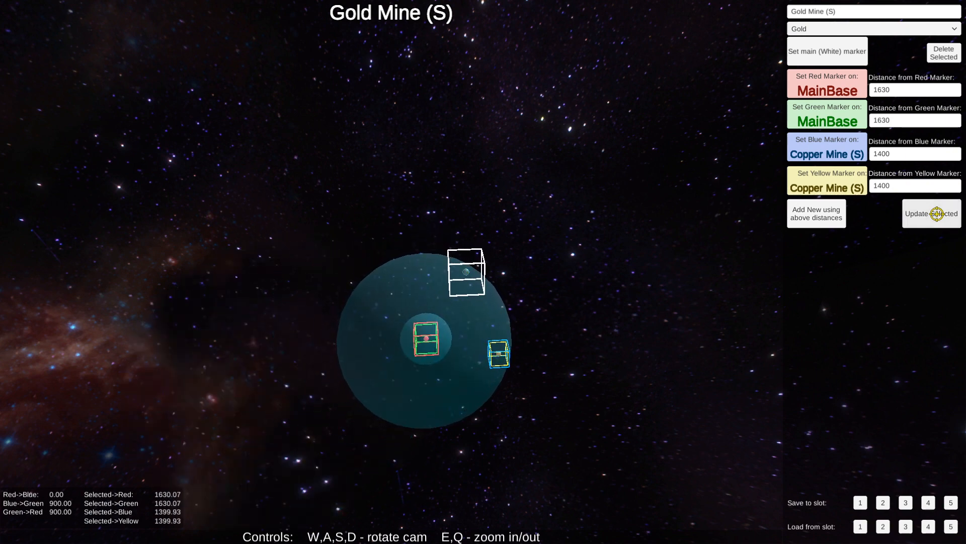
click(659, 319)
key(d)
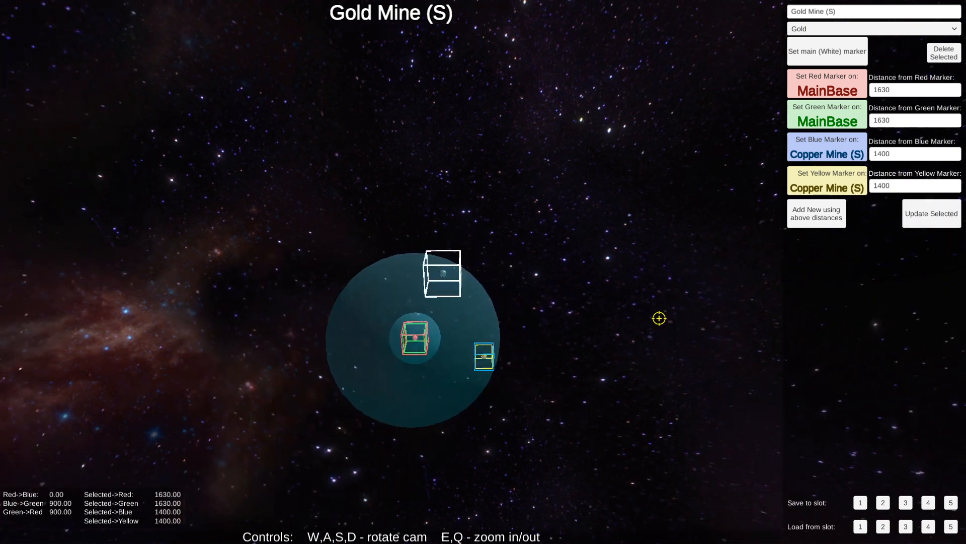
key(s)
key(d)
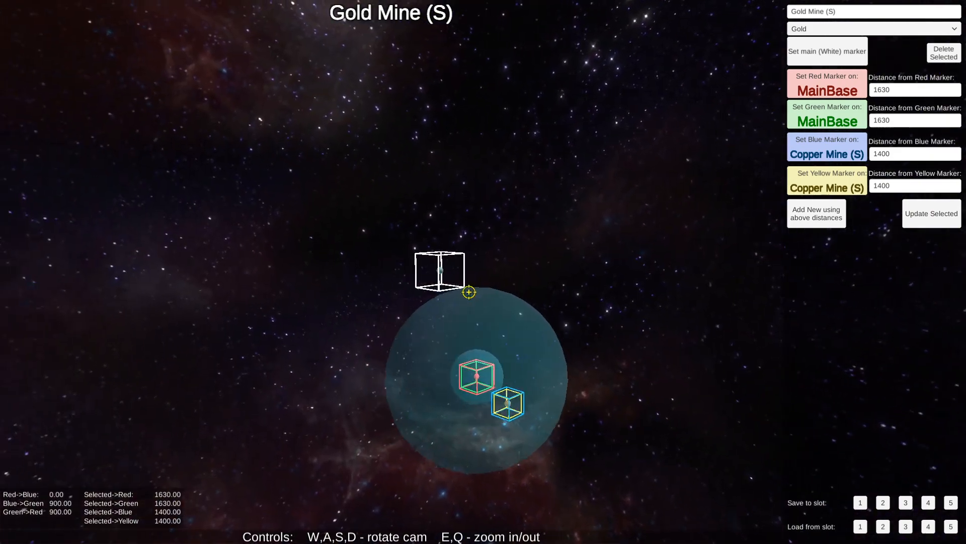
key(a)
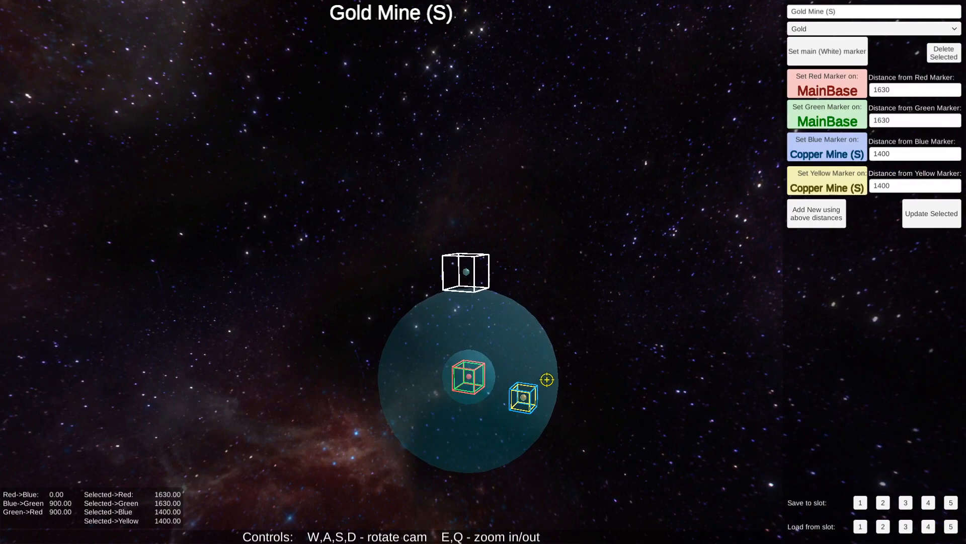
key(d)
key(s)
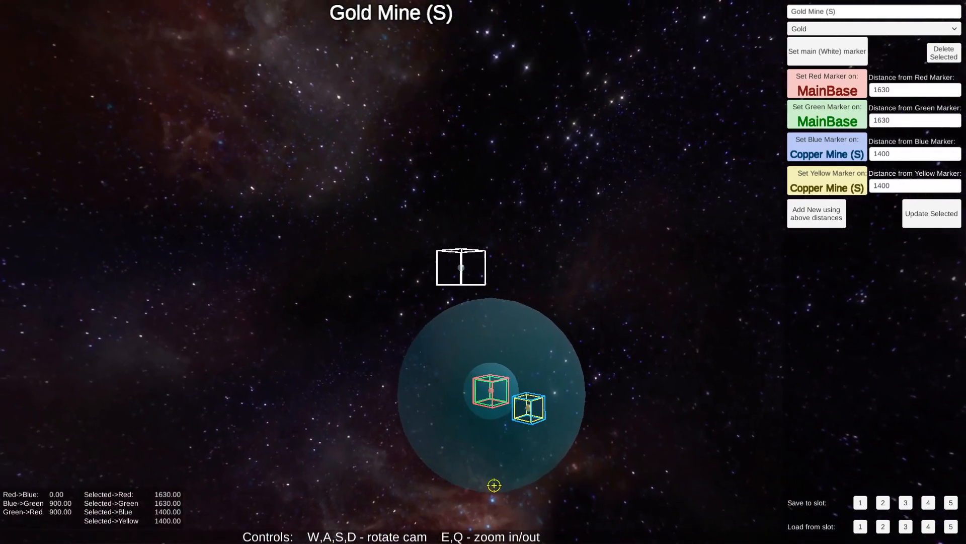
key(a)
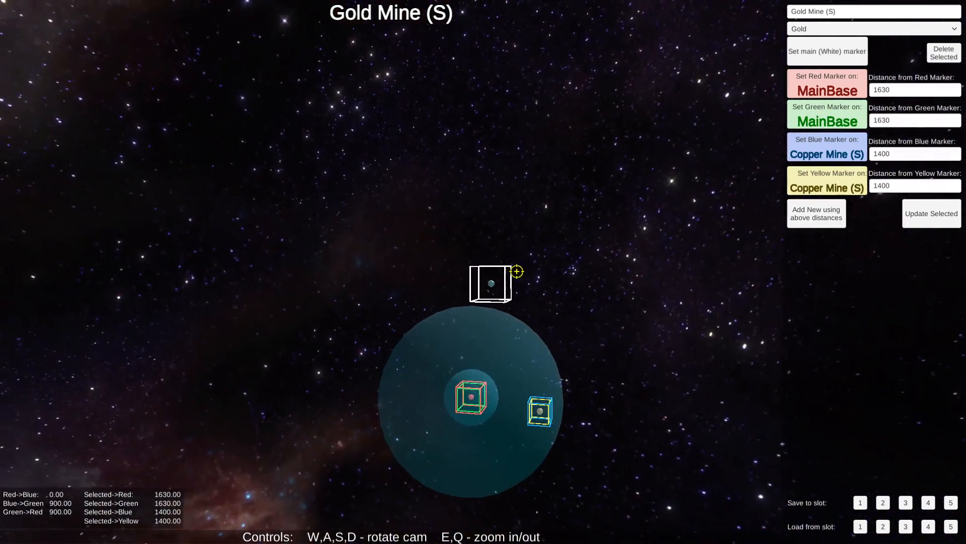
key(d)
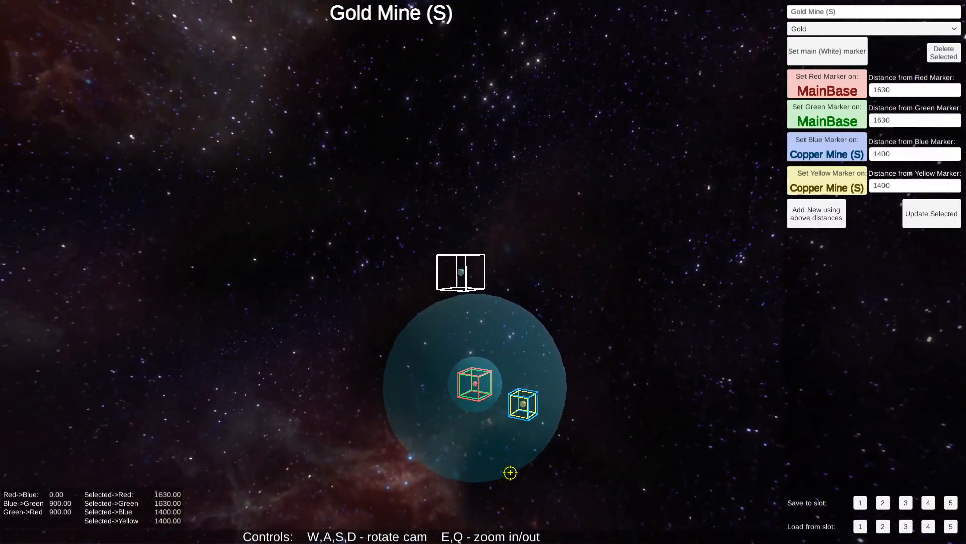
key(a)
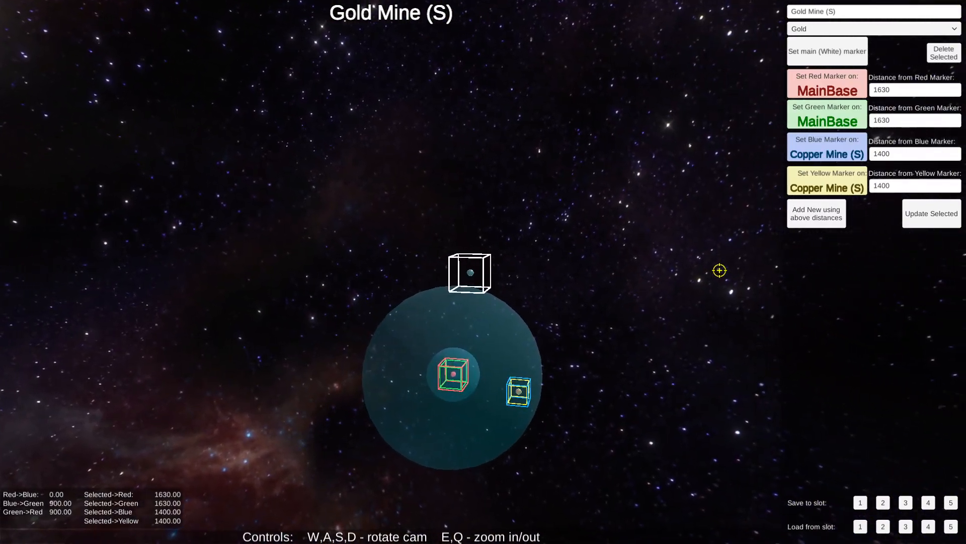
Step: Recompute Gold Mine (S) twice from its MainBase and Copper Mine (S) distances and view the new position from the other side
click(923, 215)
click(923, 214)
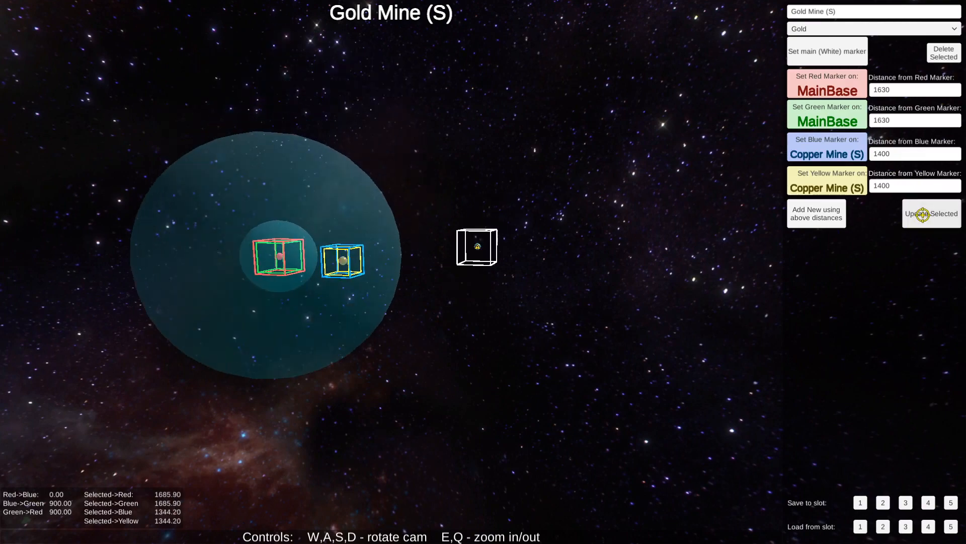
key(d)
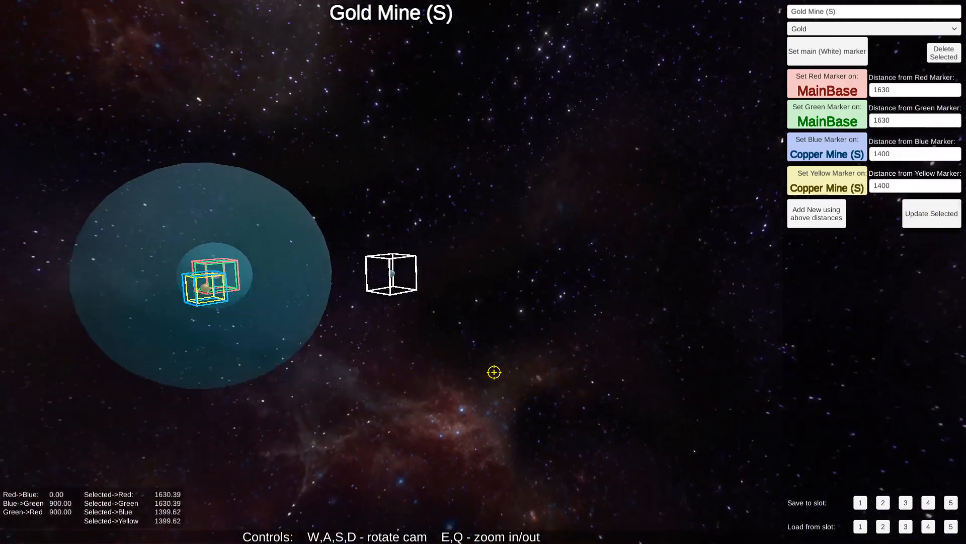
key(w)
key(d)
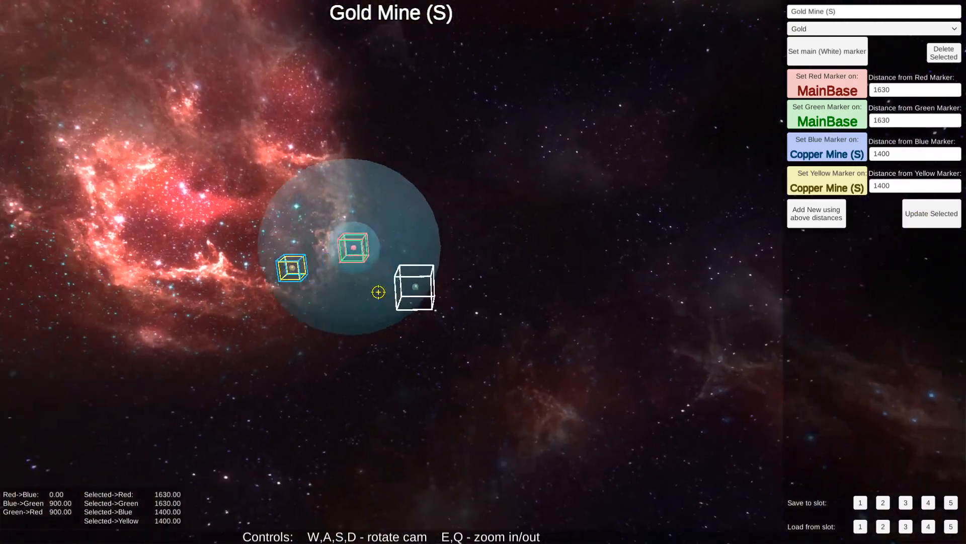
key(d)
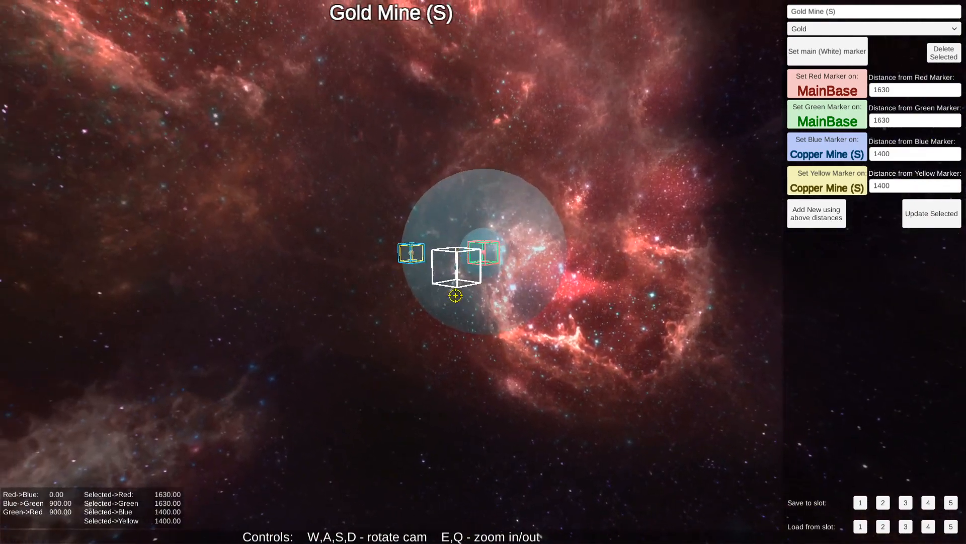
Step: Examine the spatial arrangement of Gold Mine (S), MainBase and Copper Mine (S) by orbiting around the selected location
key(a)
key(a)
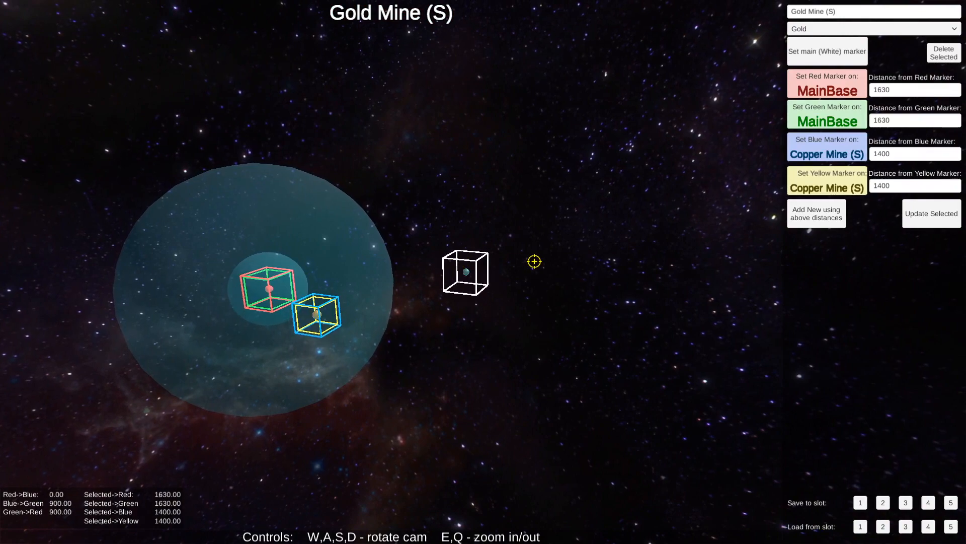
key(a)
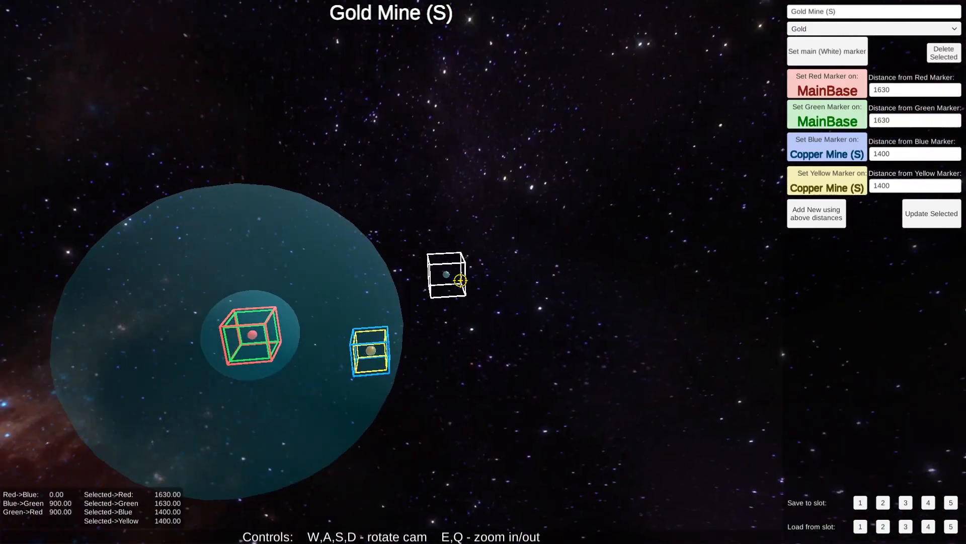
key(d)
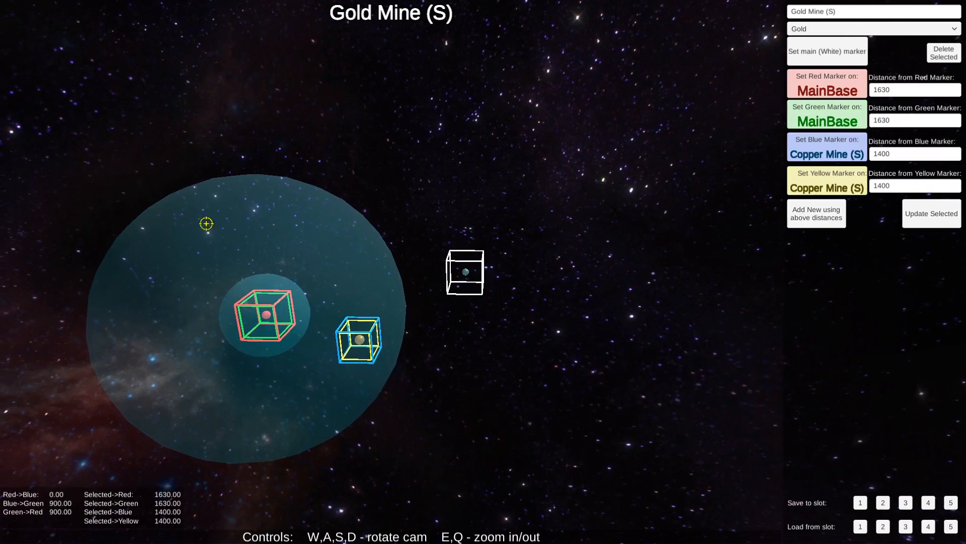
key(a)
key(w)
key(s)
key(d)
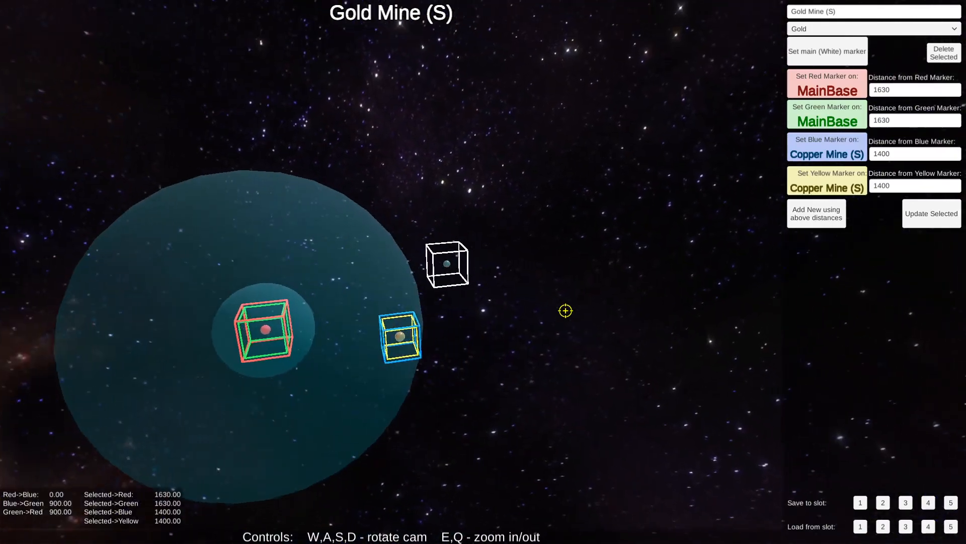
key(d)
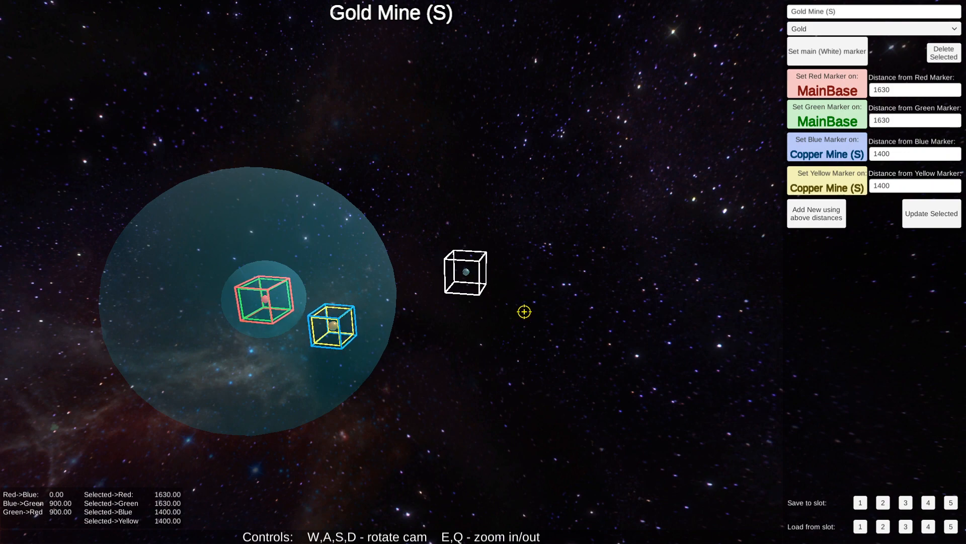
Step: Try recomputing Gold Mine (S) with the blue and yellow marker distances from Copper Mine (S) set to 0
key(w)
key(s)
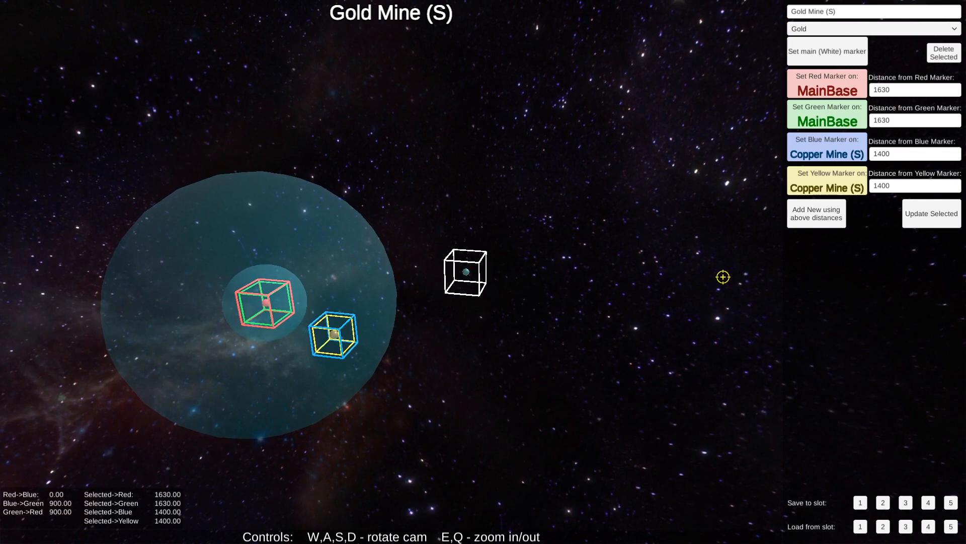
click(903, 159)
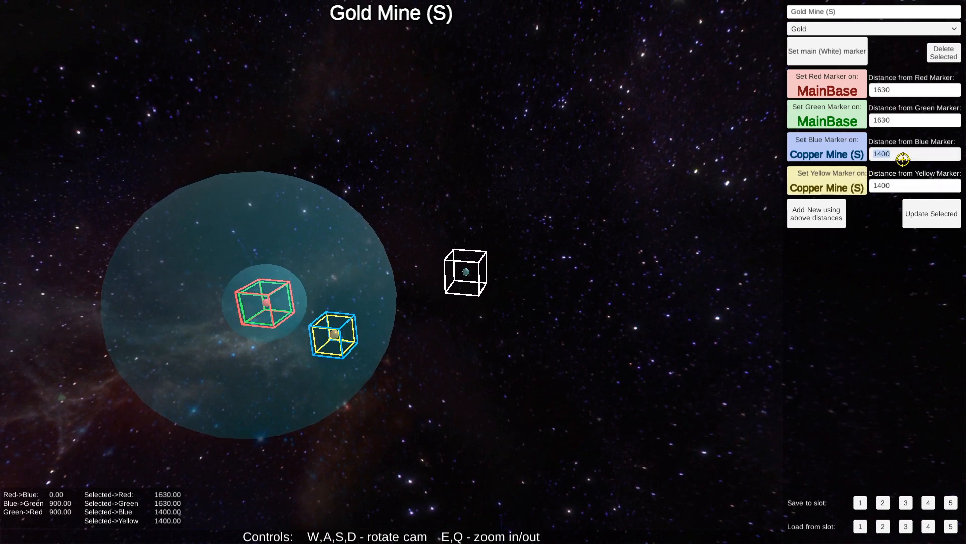
text(0)
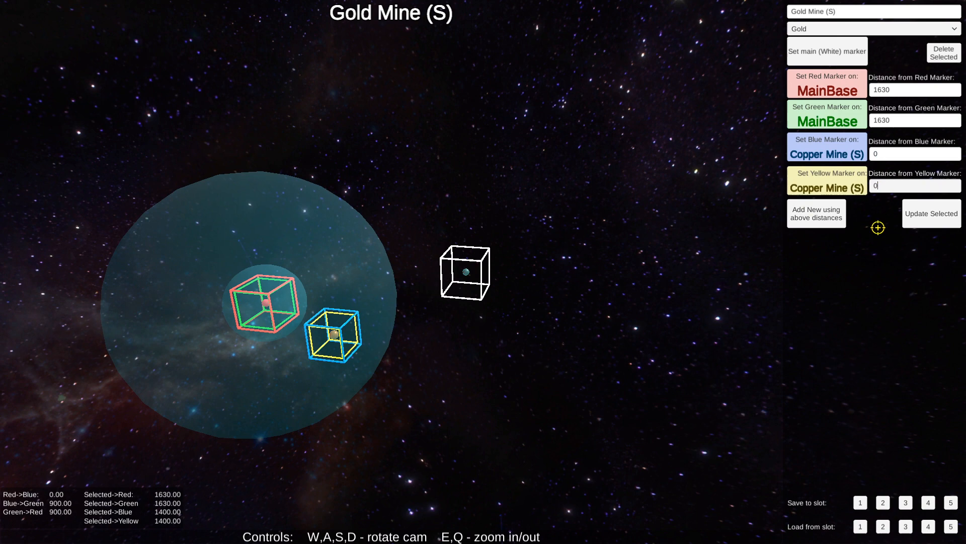
click(932, 213)
click(502, 269)
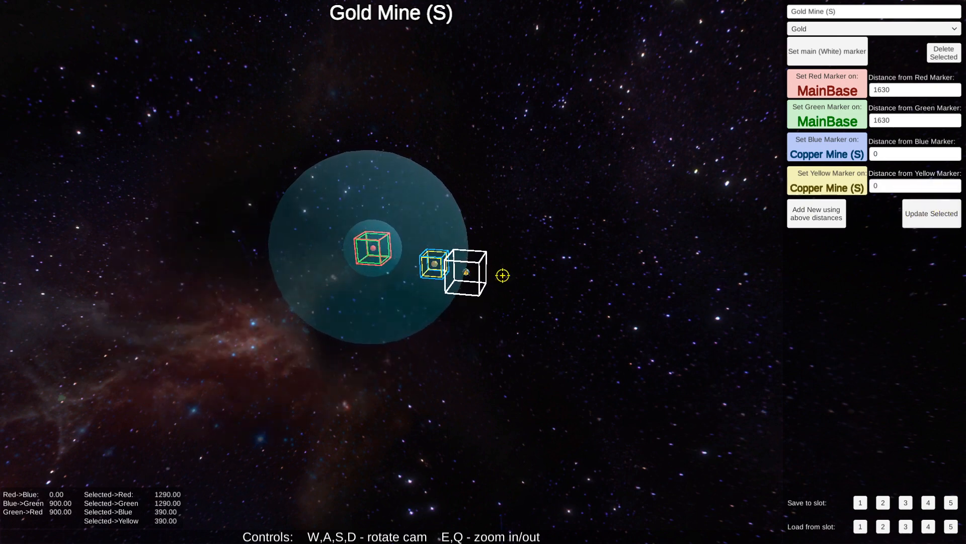
key(e)
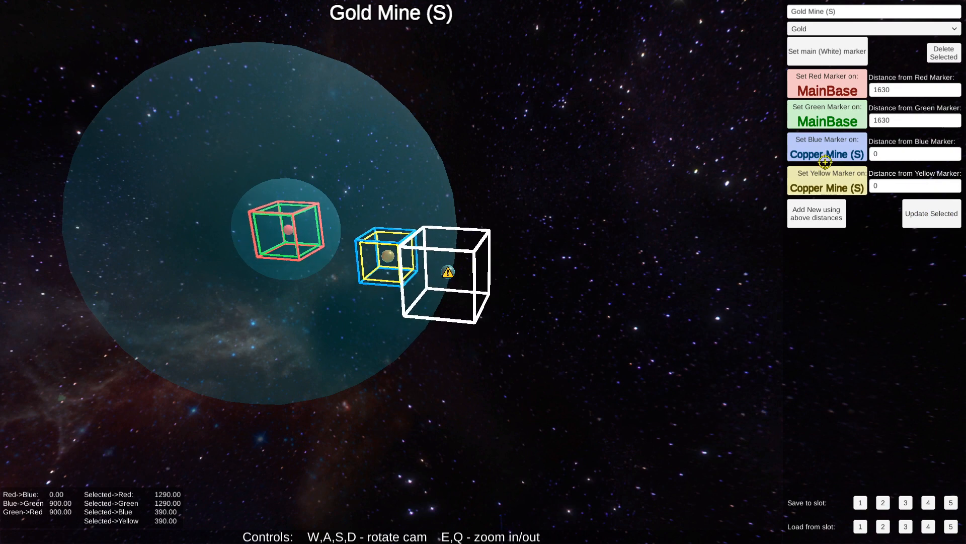
Step: Set the blue and yellow marker distances from Copper Mine (S) to 1550 and update the position of Gold Mine (S)
click(876, 152)
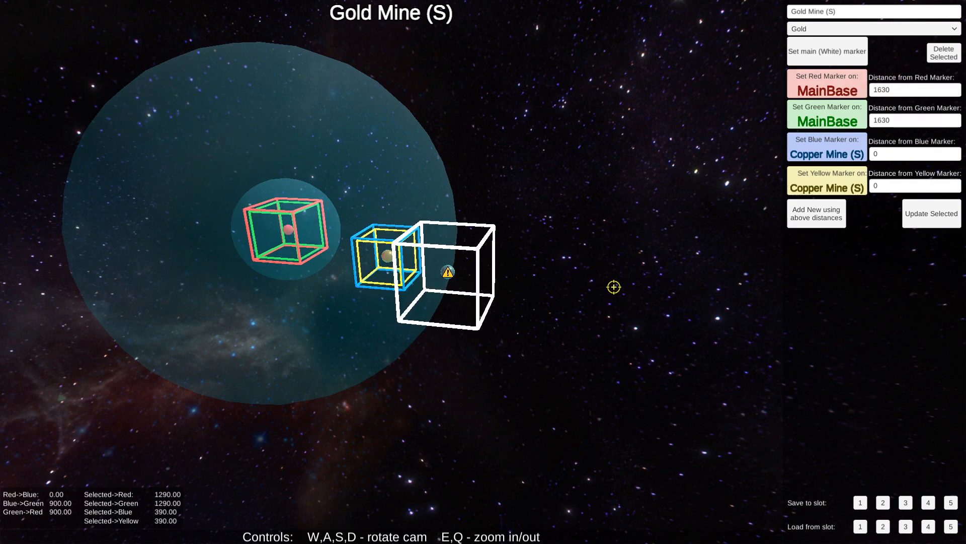
click(889, 153)
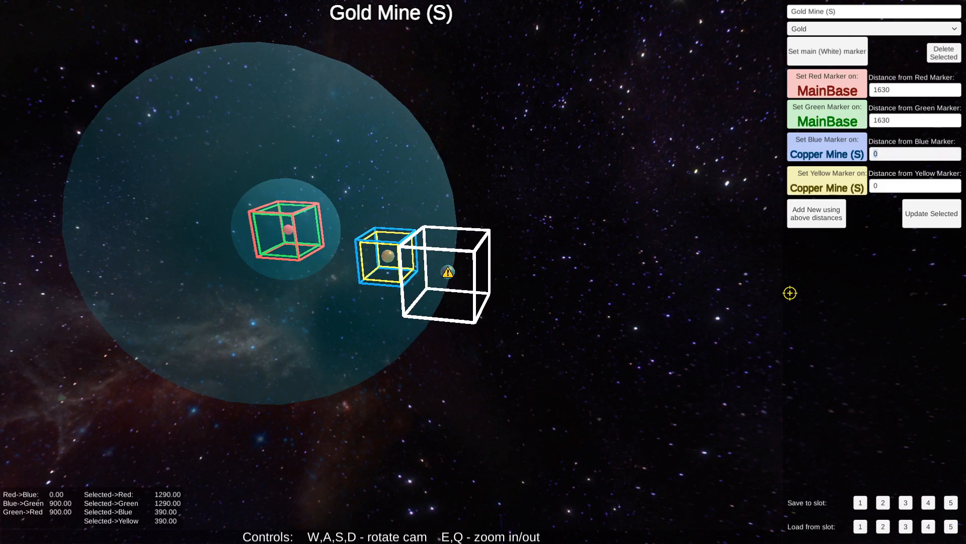
text(155)
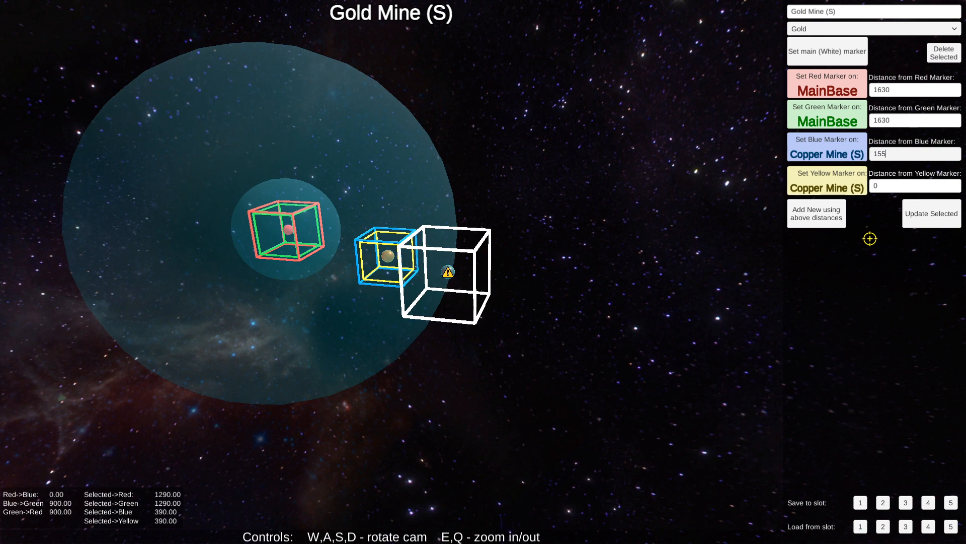
text(0)
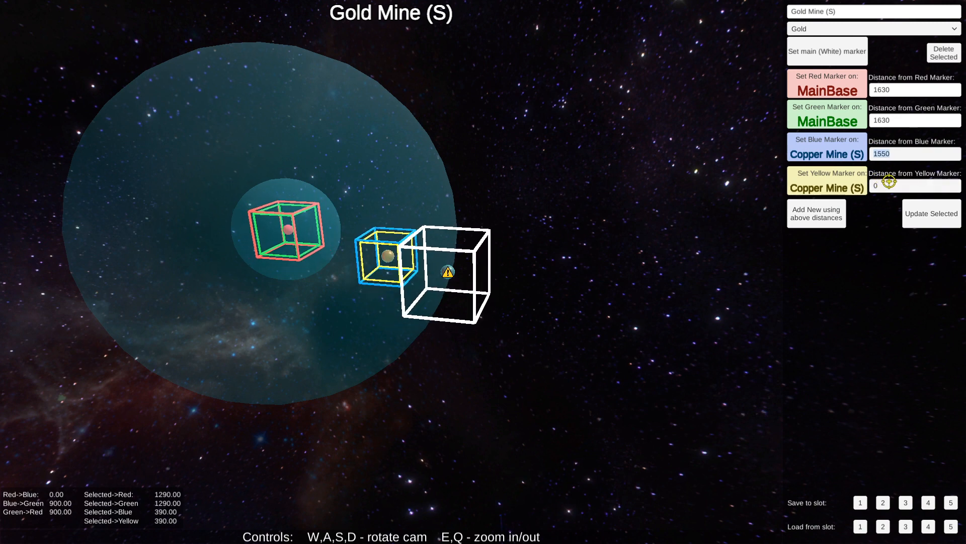
click(890, 185)
text(1550)
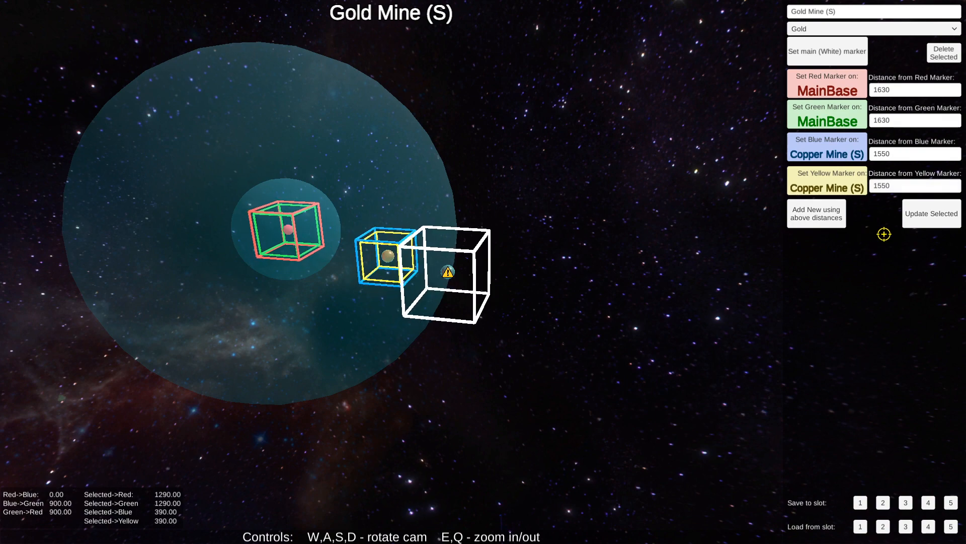
click(909, 217)
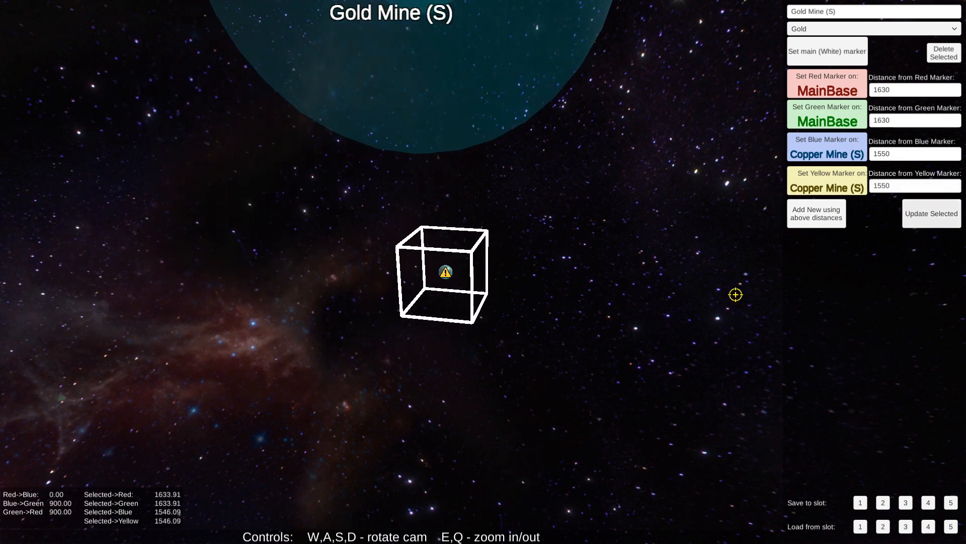
click(922, 215)
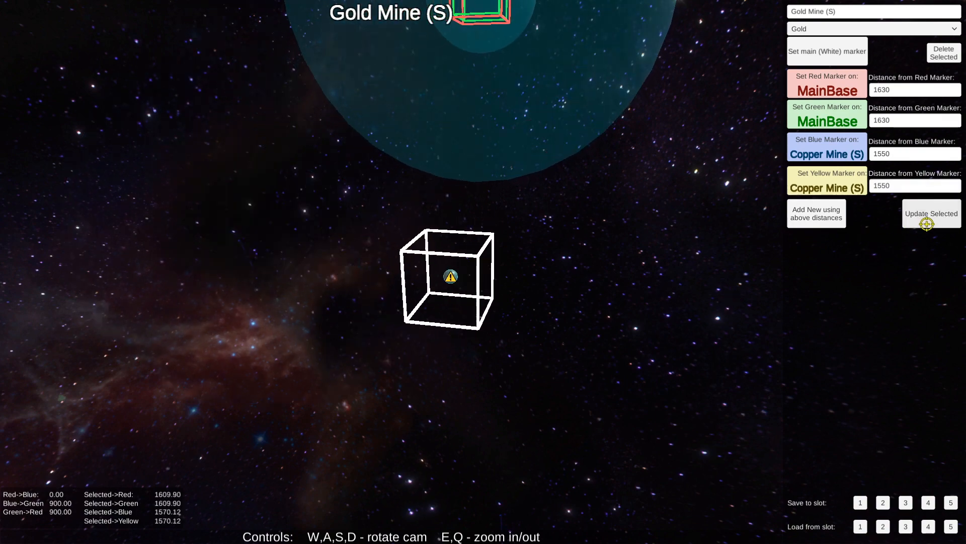
click(923, 215)
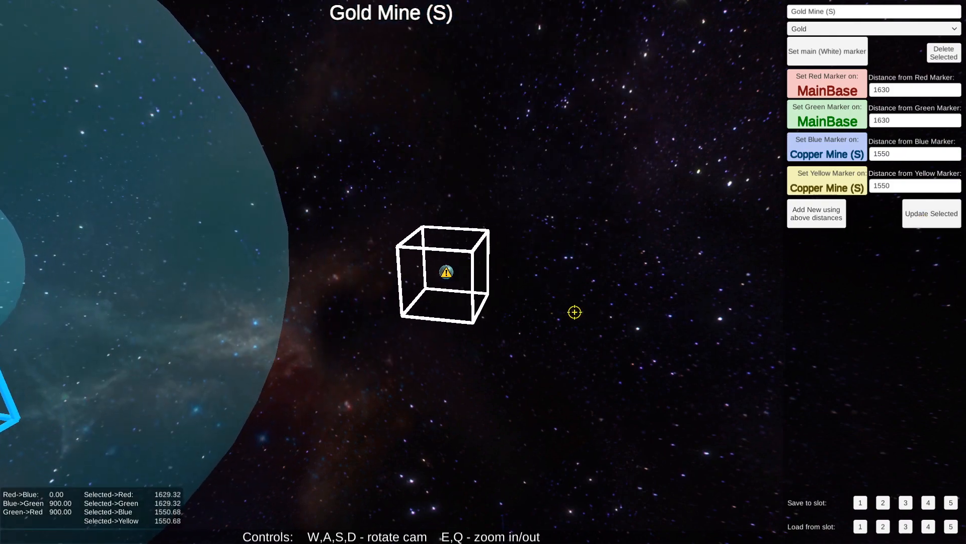
Step: Recompute Gold Mine (S) several more times with the 1630 and 1550 distances to compare alternative placements
key(e)
key(q)
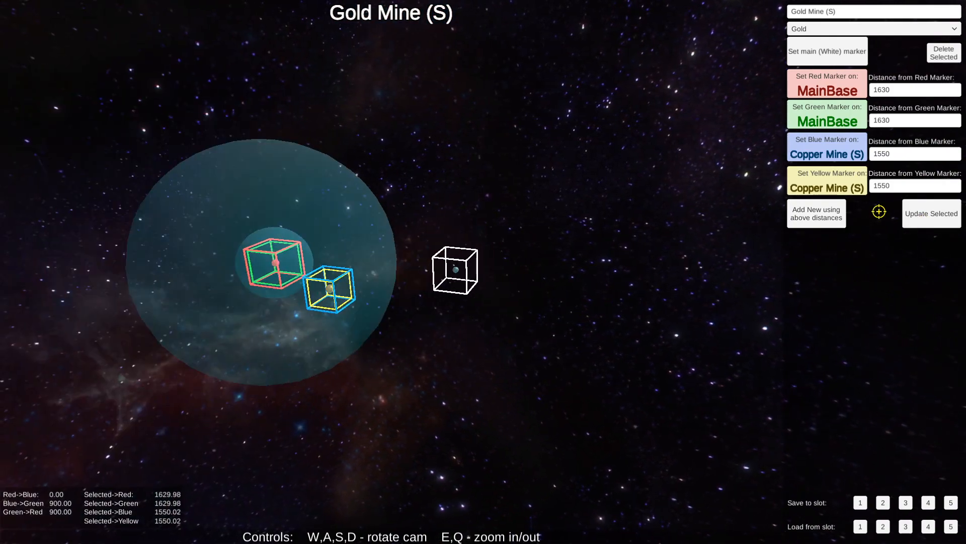
click(915, 212)
click(915, 213)
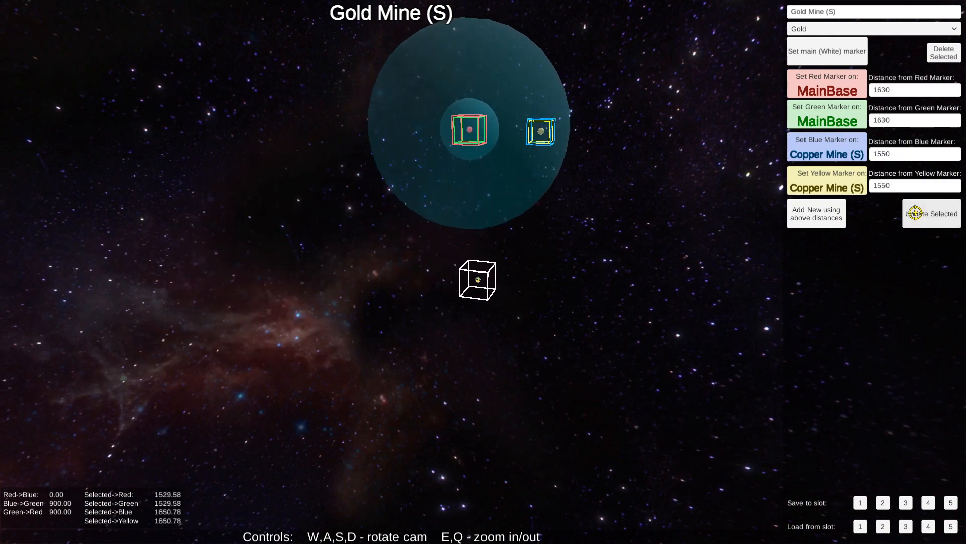
click(915, 213)
Step: Examine where Gold Mine (S) lies relative to MainBase and Copper Mine (S) from several angles and distances
key(d)
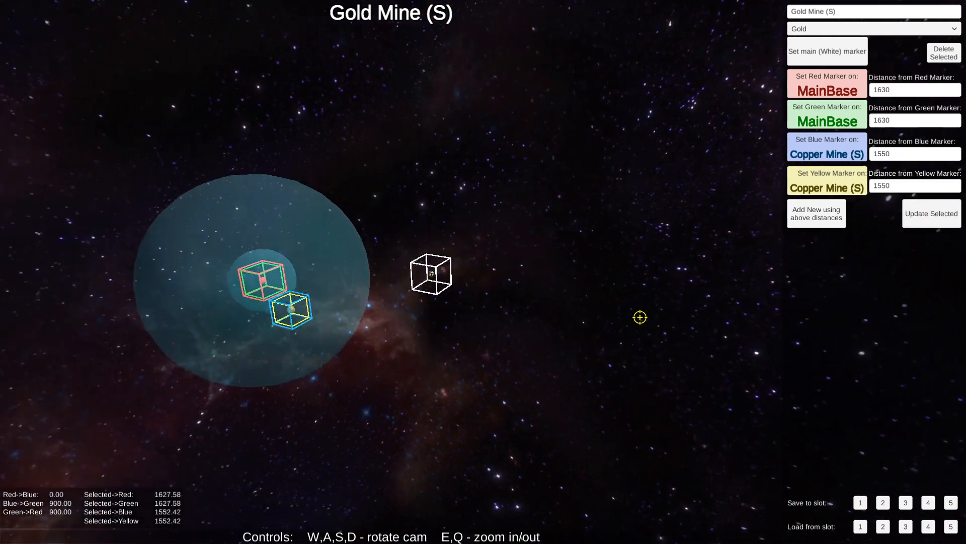
key(a)
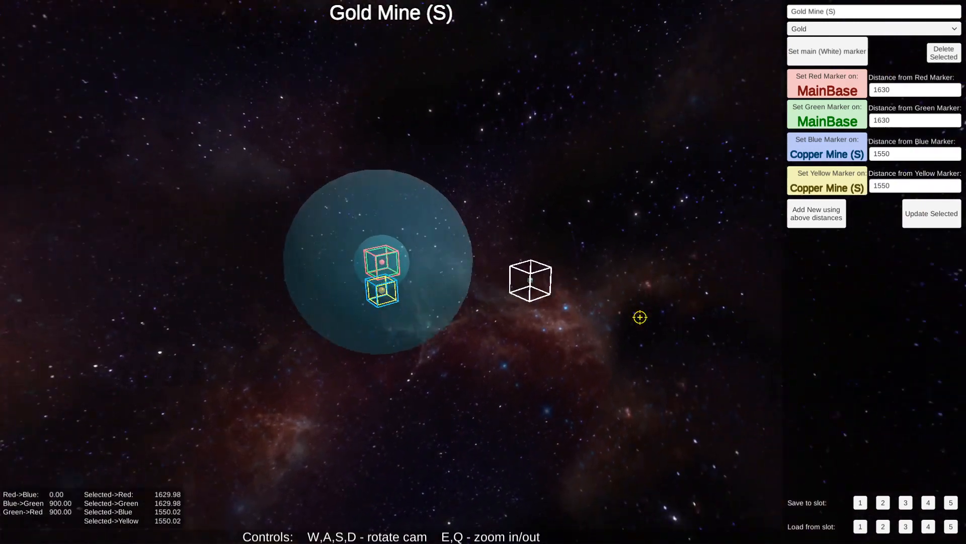
key(e)
key(e)
key(q)
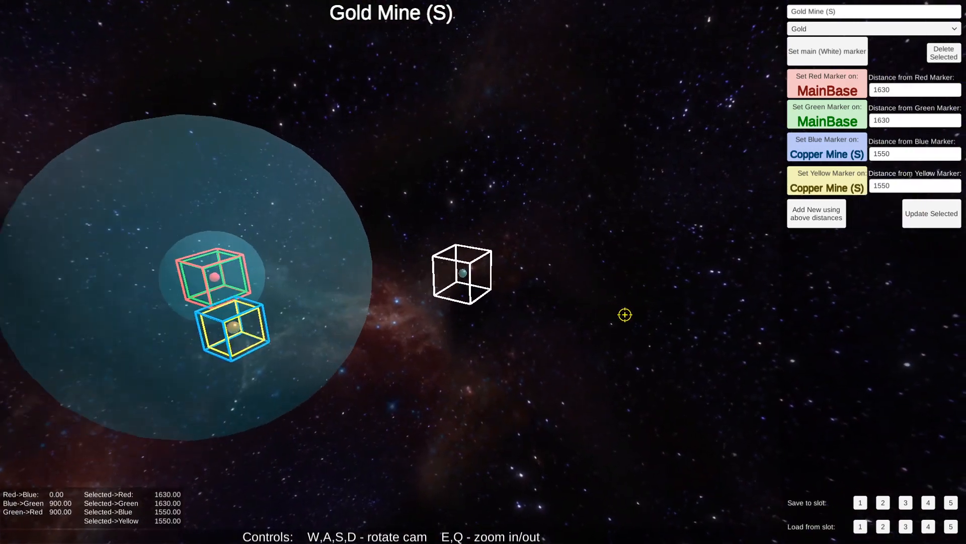
key(w)
key(a)
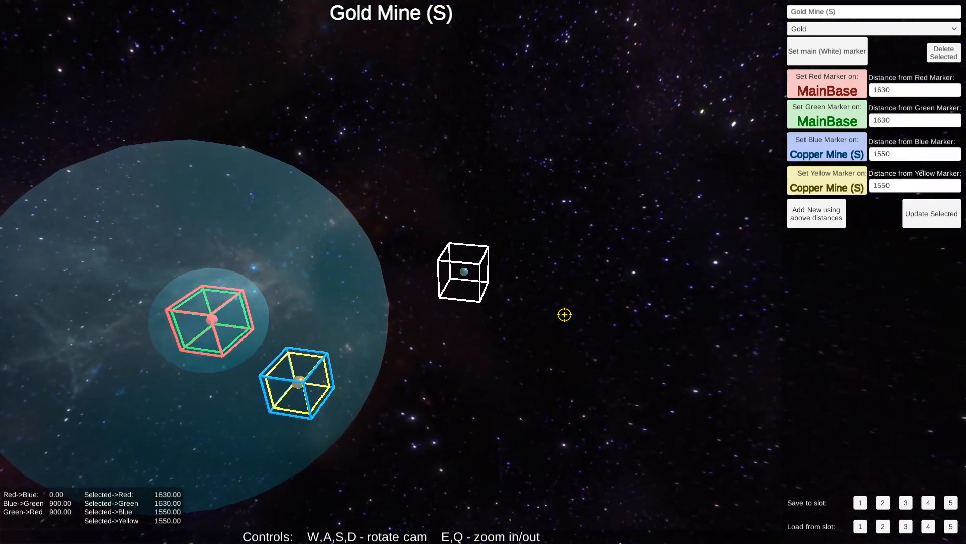
key(a)
key(d)
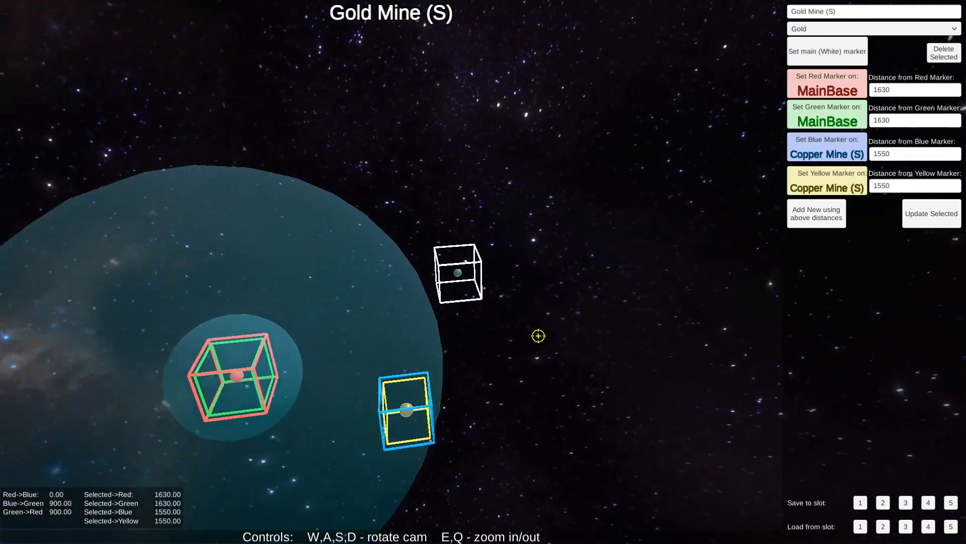
key(a)
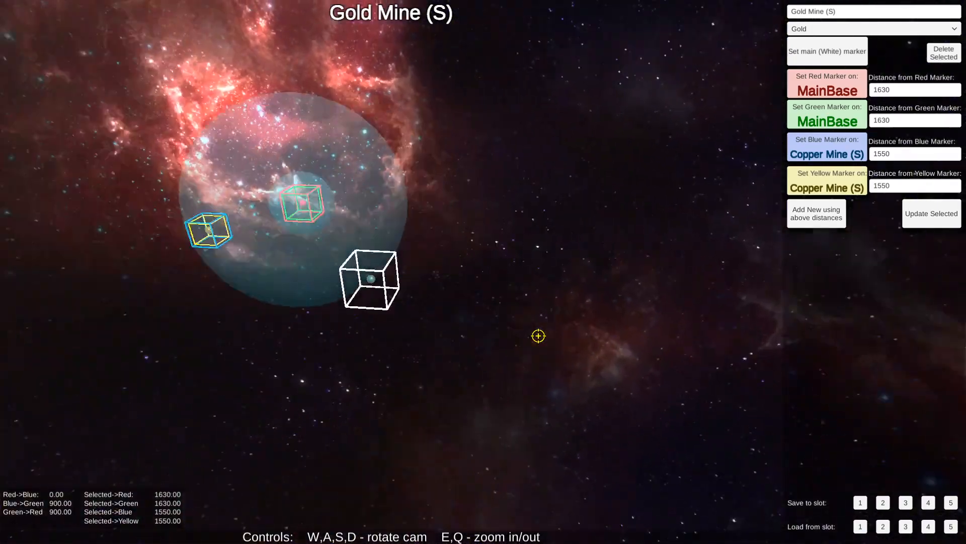
key(d)
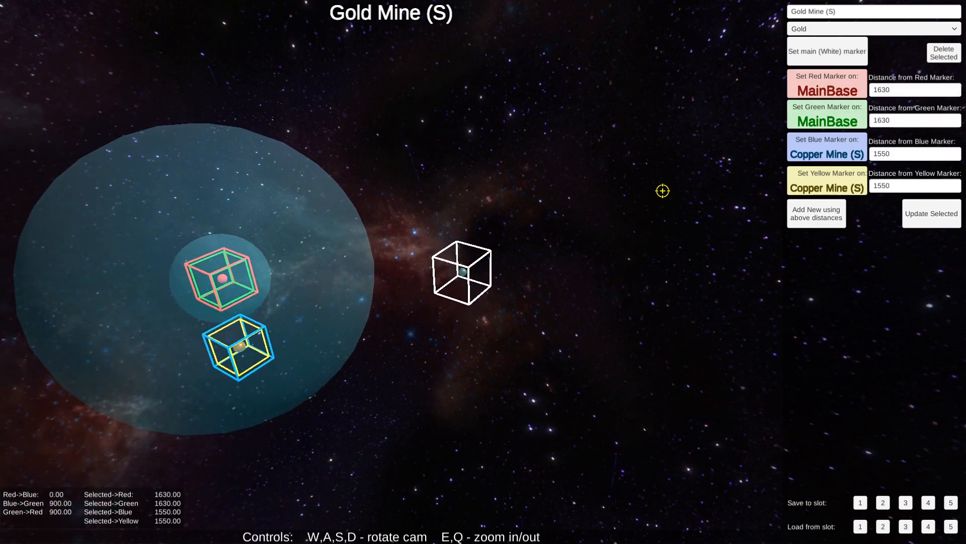
Step: Delete Gold Mine (S) and add it anew at 1630 from MainBase and 1550 from Copper Mine (S), recomputing its position repeatedly
click(945, 53)
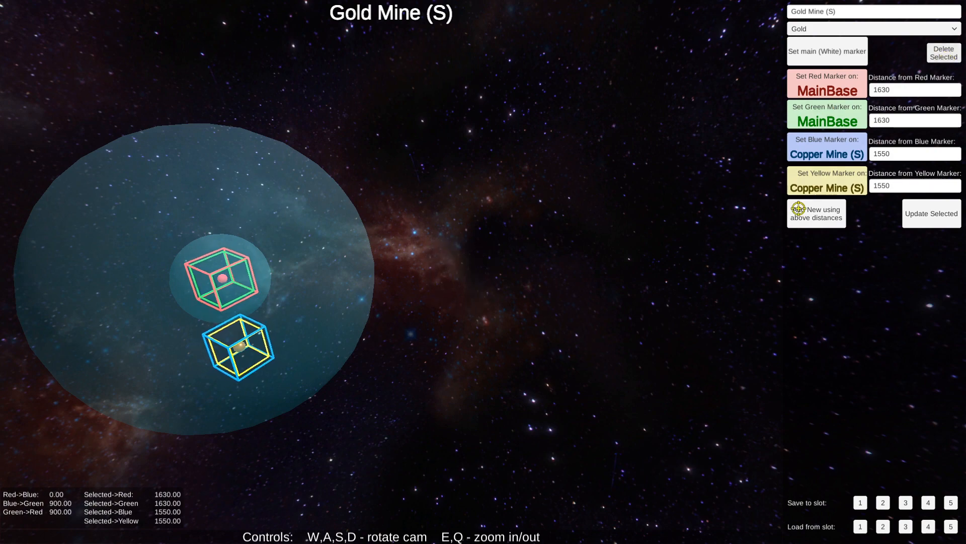
click(801, 211)
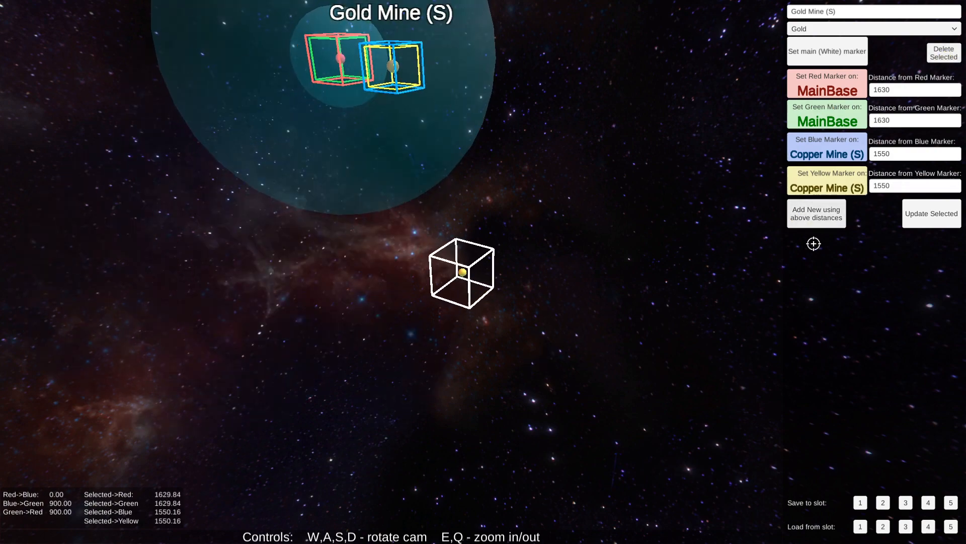
click(922, 214)
click(922, 214)
click(923, 214)
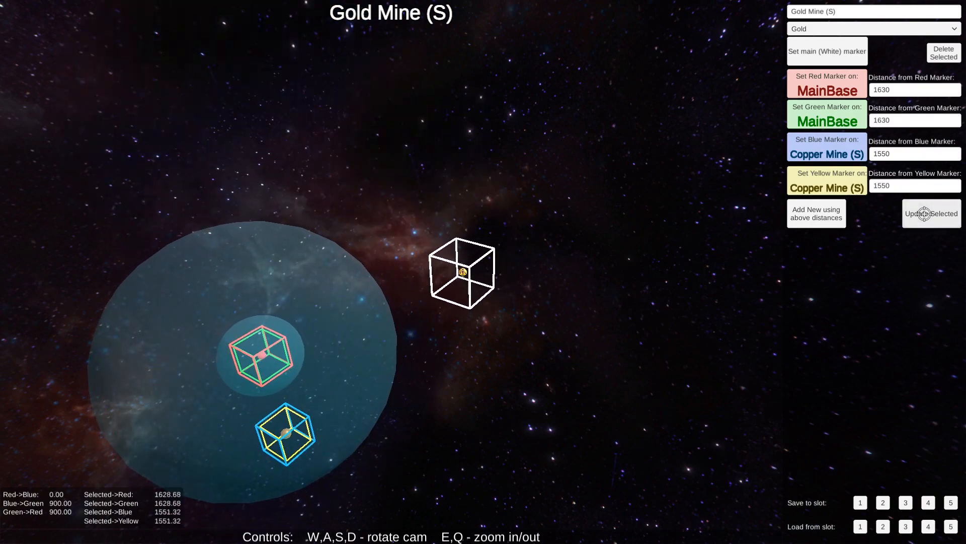
click(925, 214)
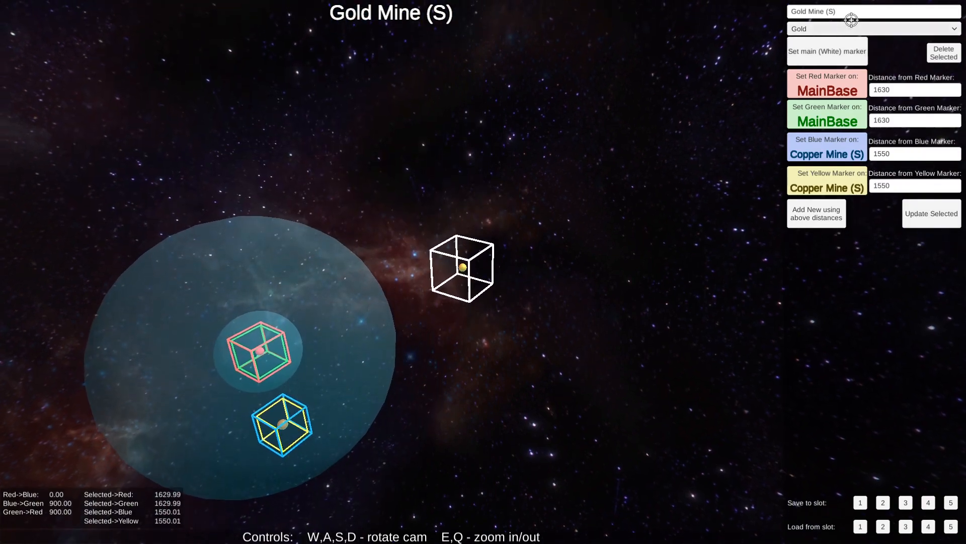
Step: Enter Ferrite Mine (B) as the location name and choose Ferrite as its resource type
click(866, 11)
text(S)
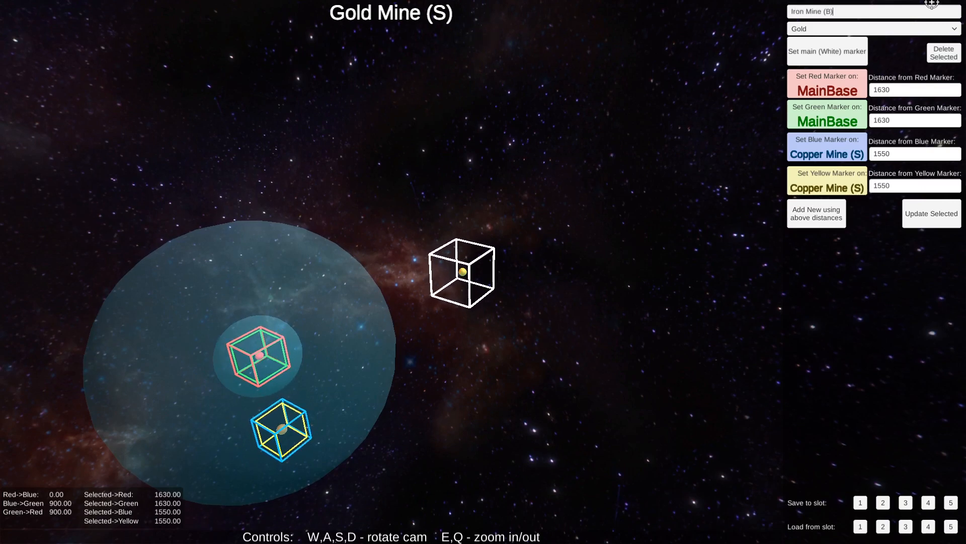
click(885, 29)
click(846, 52)
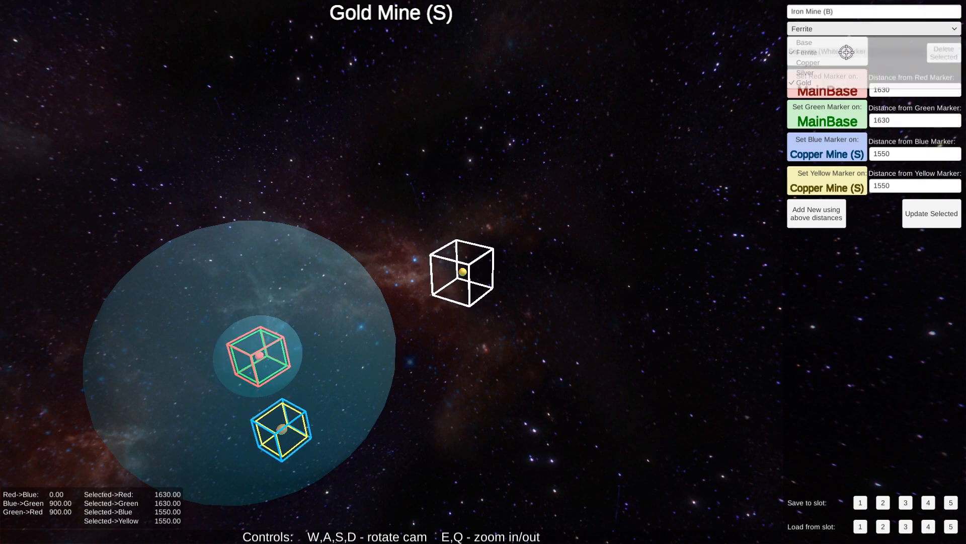
click(821, 11)
click(806, 11)
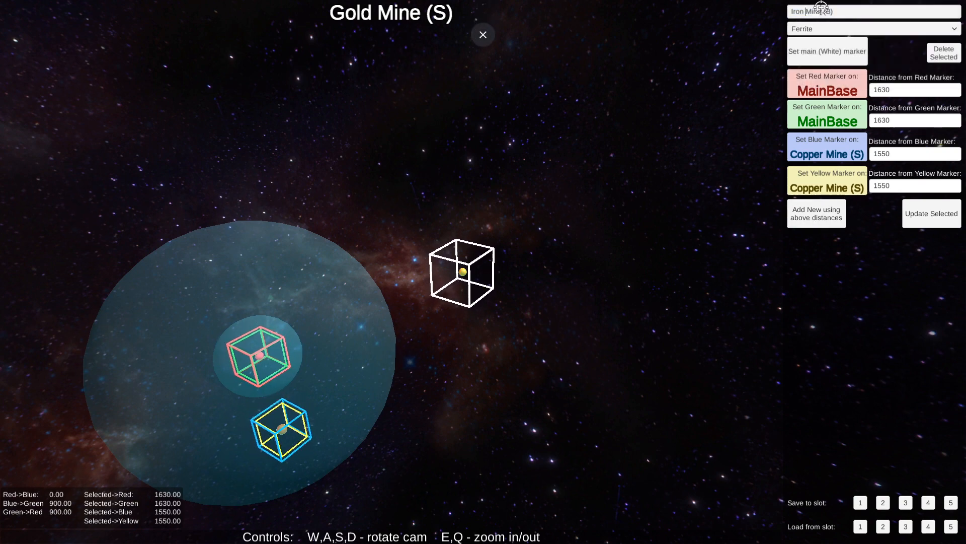
text(Ferrite)
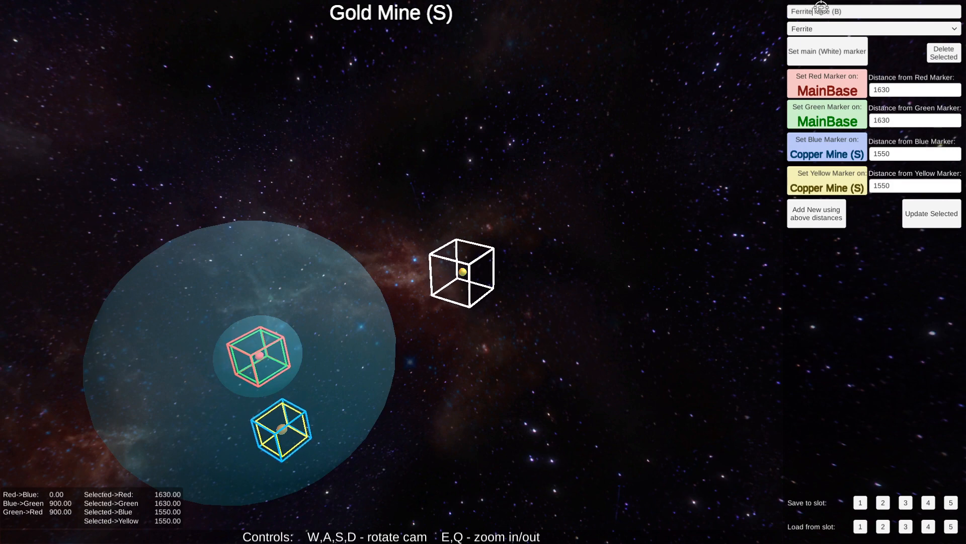
Step: Set the distances from the red, green, blue and yellow markers to 1200 each
click(909, 91)
text(12)
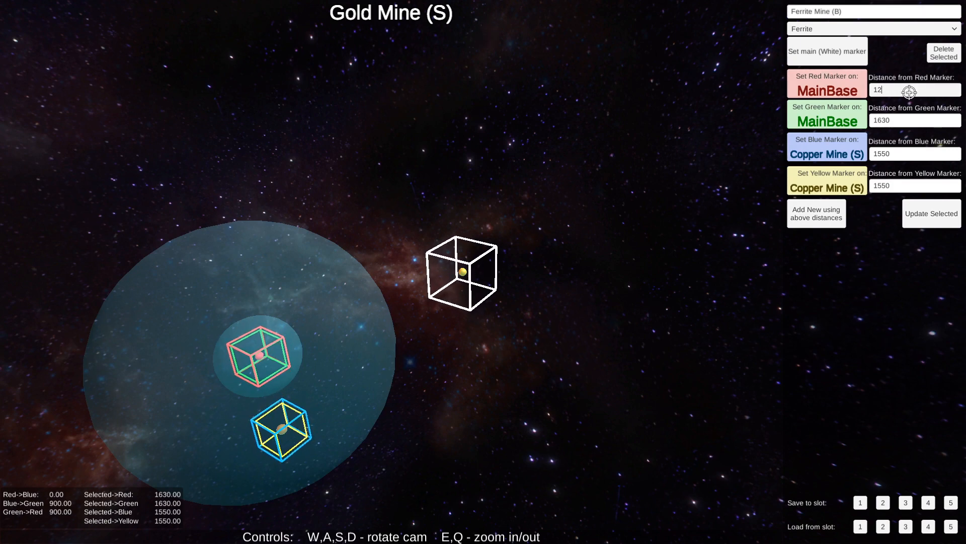
text(00)
click(909, 120)
text(1200)
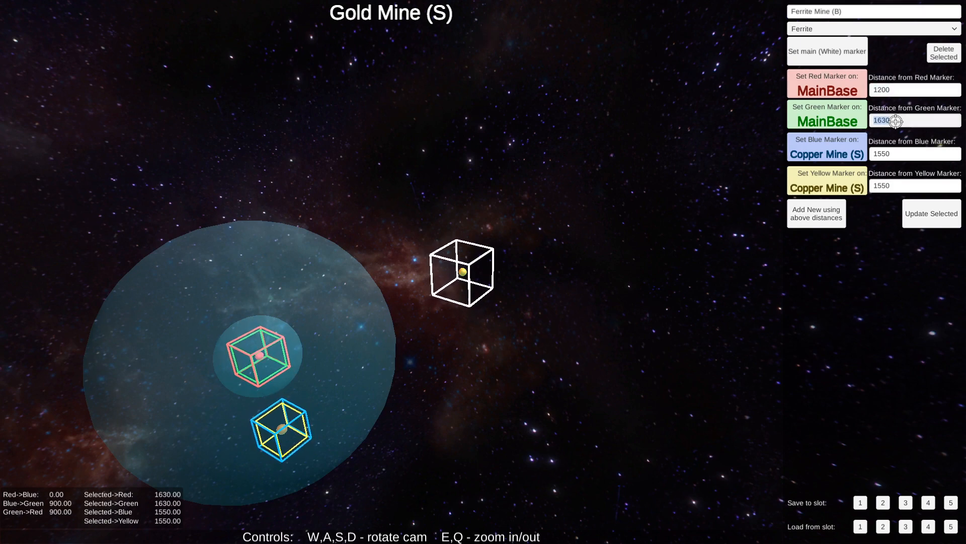
click(909, 151)
text(1200)
click(909, 186)
text(1200)
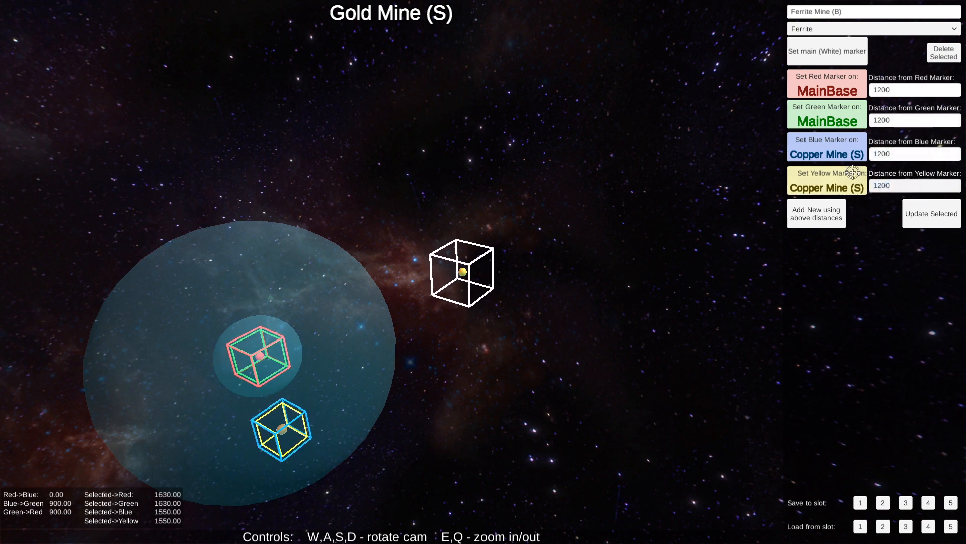
Step: Set the blue and yellow markers on MainBase and enter 1200 as the distance from each of them
click(266, 348)
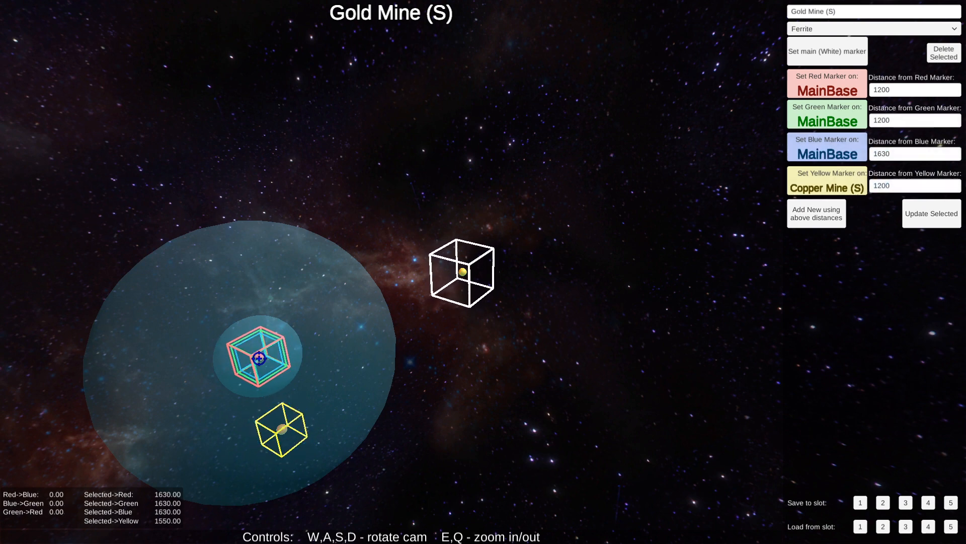
click(827, 186)
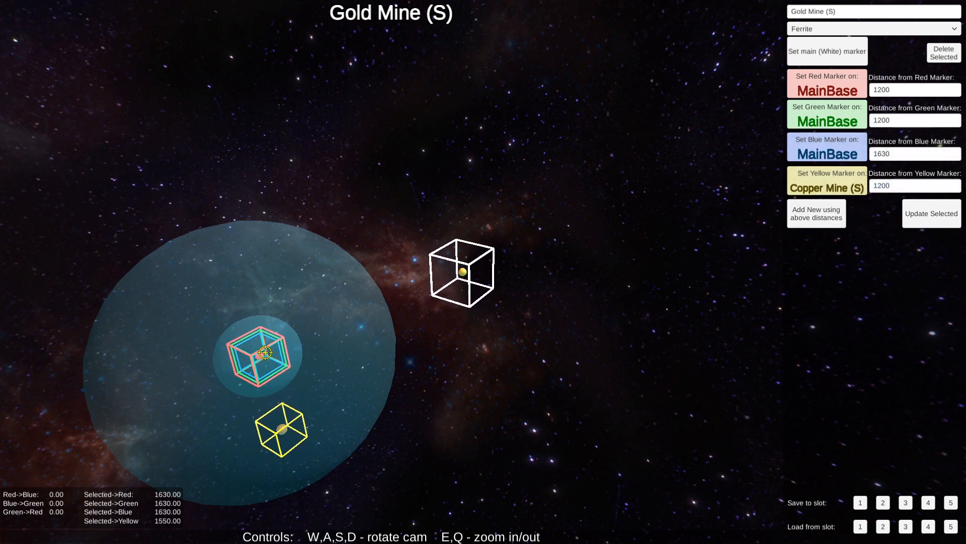
click(266, 352)
click(879, 153)
text(1200)
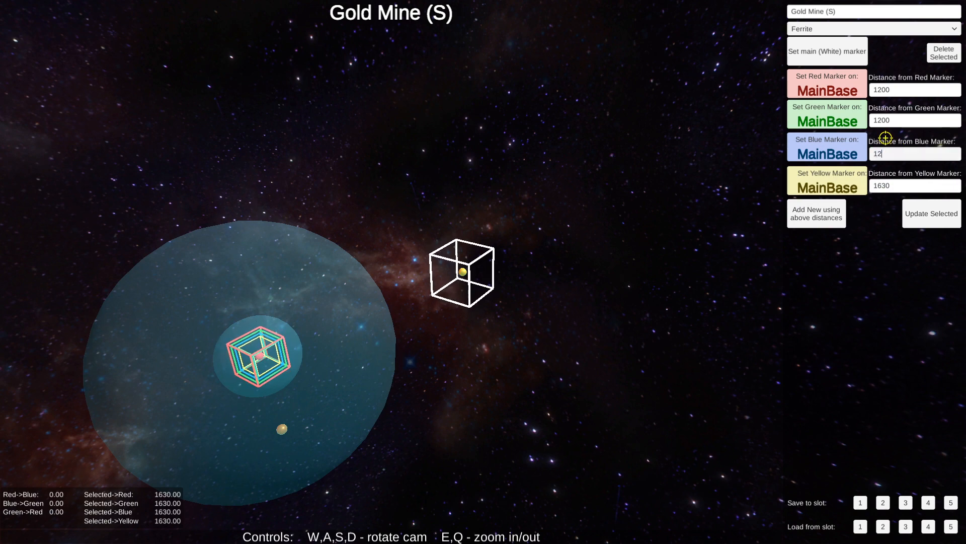
click(912, 187)
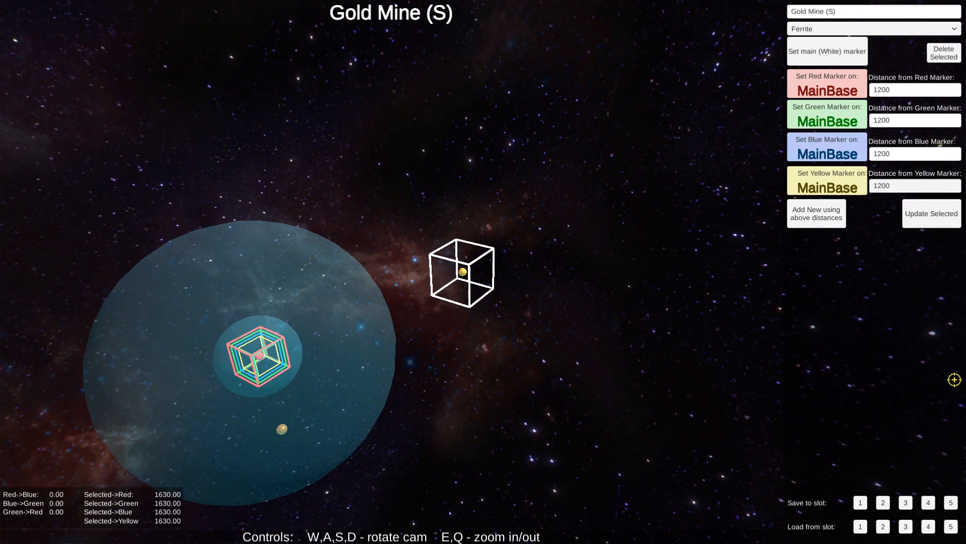
Step: Update Gold Mine (S) twice so that it lies 1200 from all four markers on MainBase
click(926, 210)
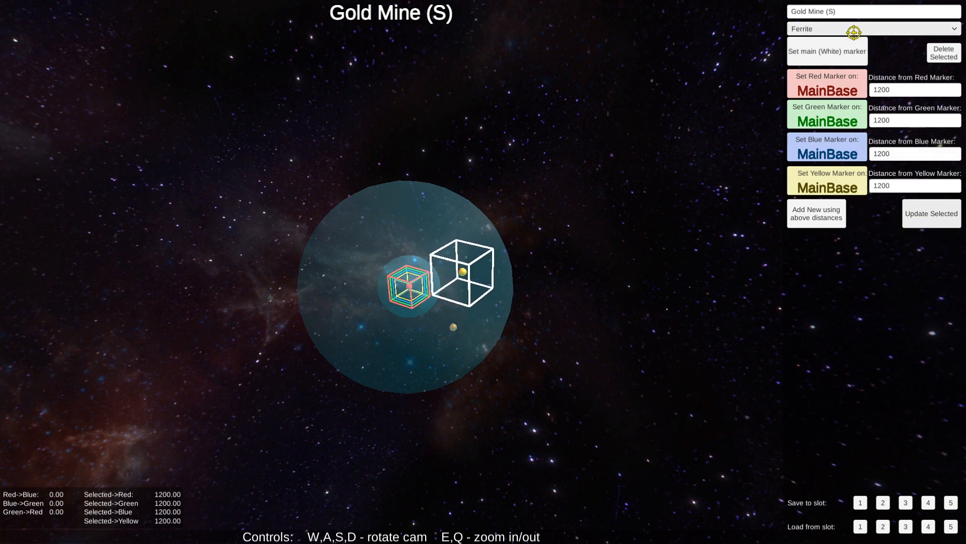
click(932, 212)
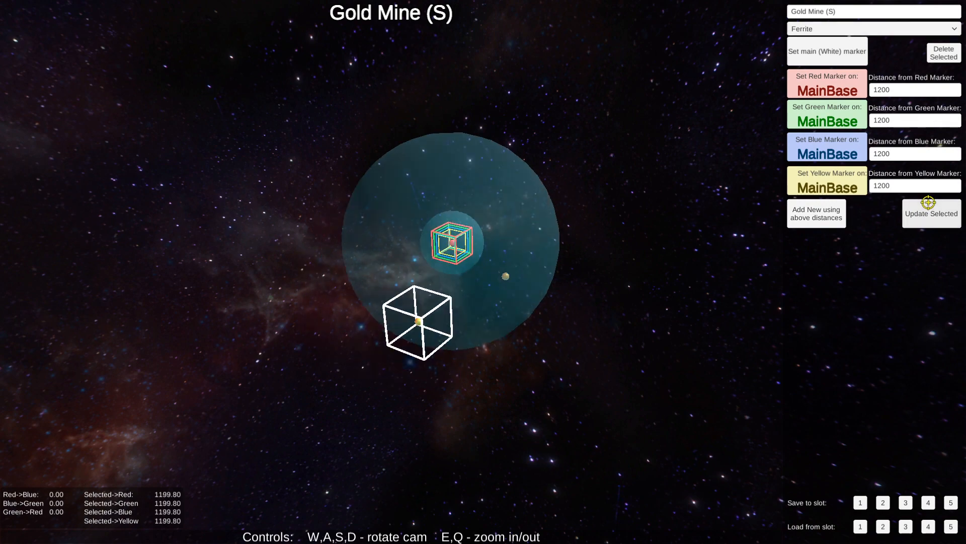
key(a)
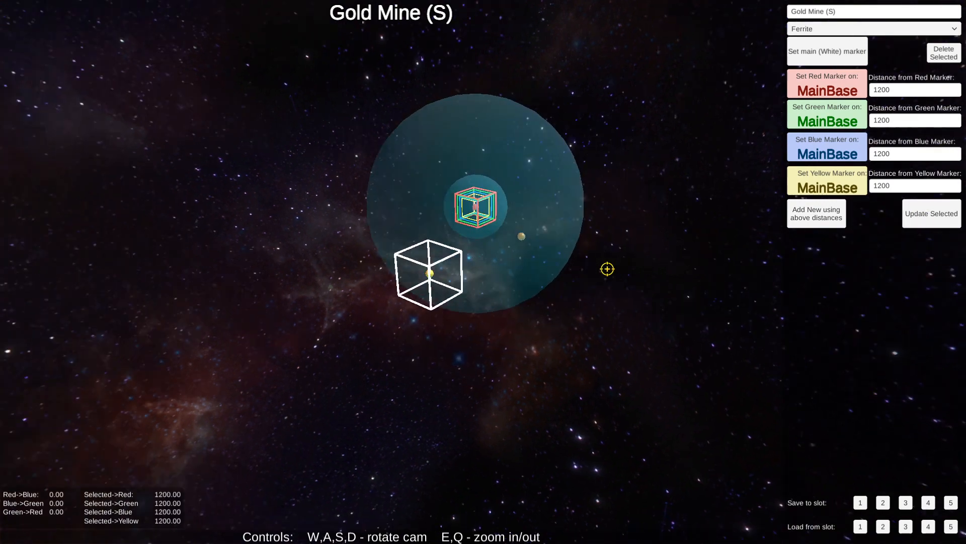
key(a)
key(w)
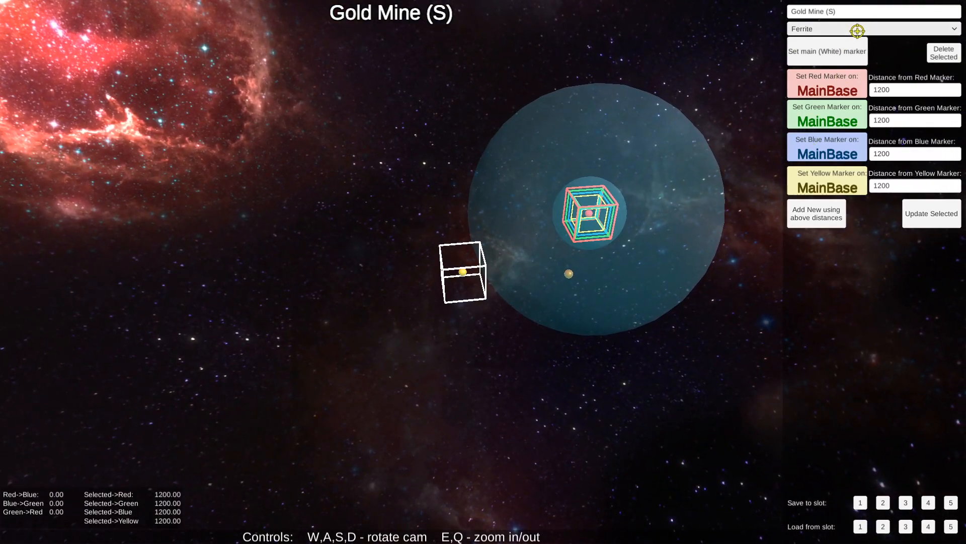
Step: Replace the location name with Ferrite (B) for the new entry
click(857, 30)
click(878, 12)
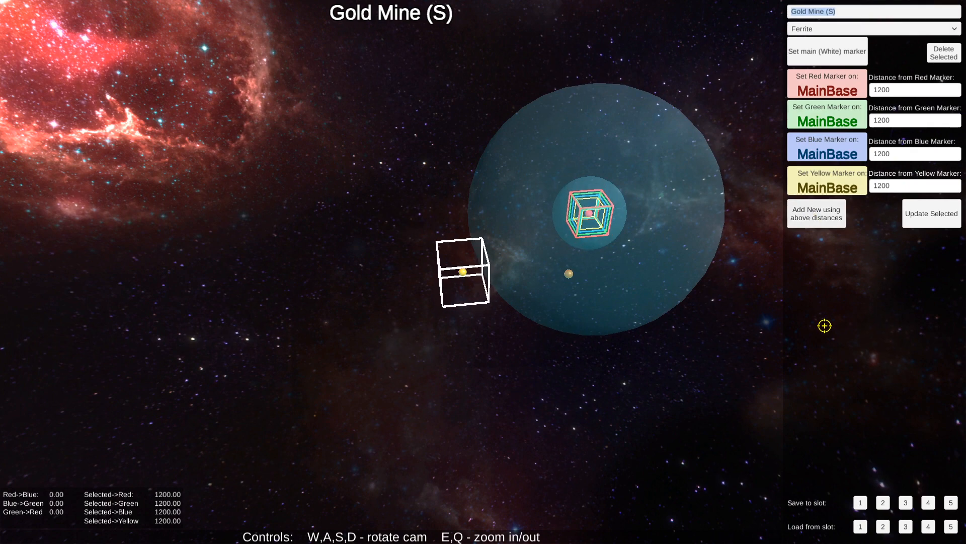
text(Ferrite (B)
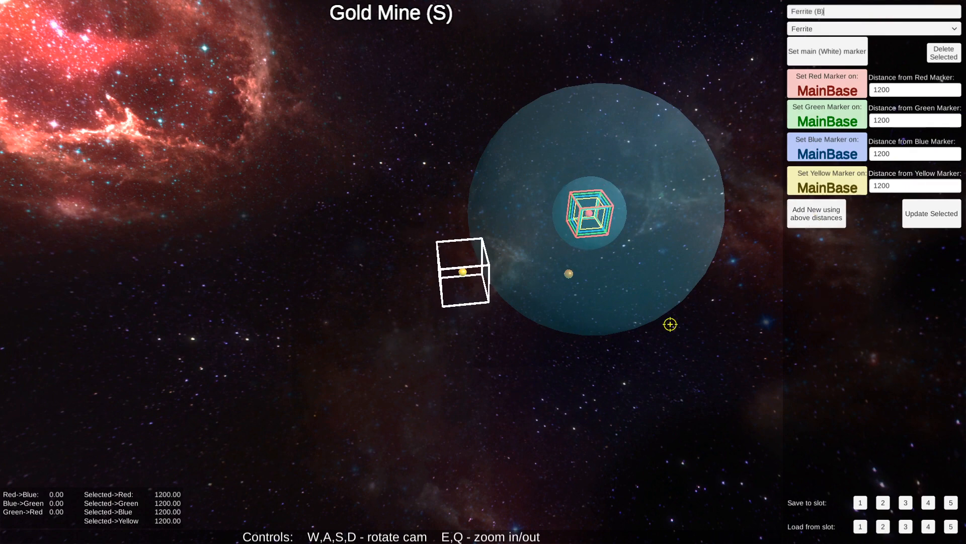
Step: Set the distances from the red, green, blue and yellow markers to 1500 each and add Ferrite (B) as a new location
click(899, 90)
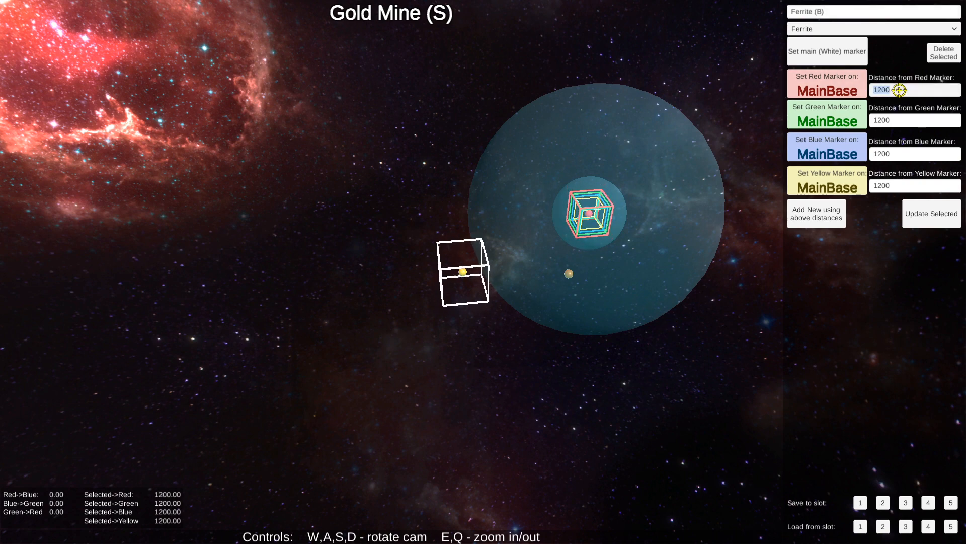
text(1500)
click(903, 122)
text(1500)
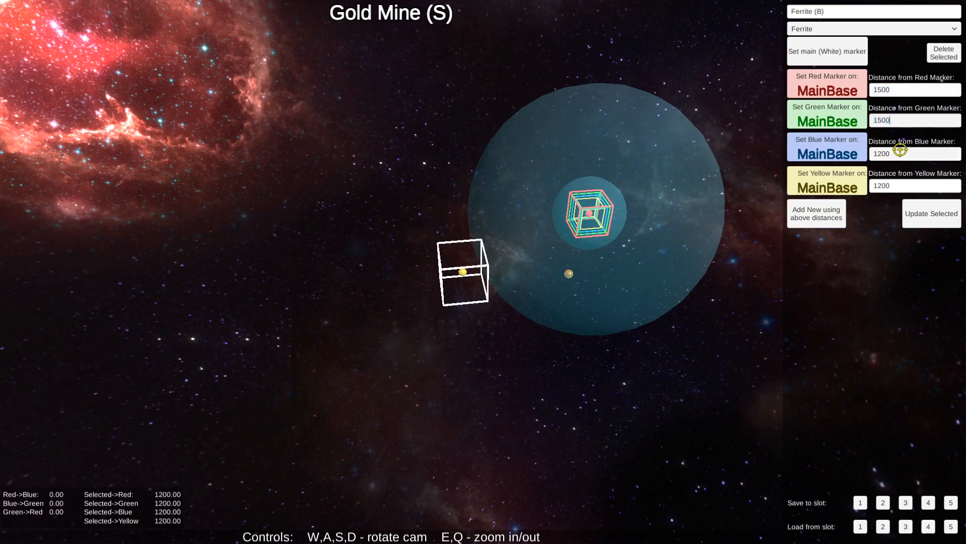
click(900, 150)
text(1500)
click(889, 183)
text(1500)
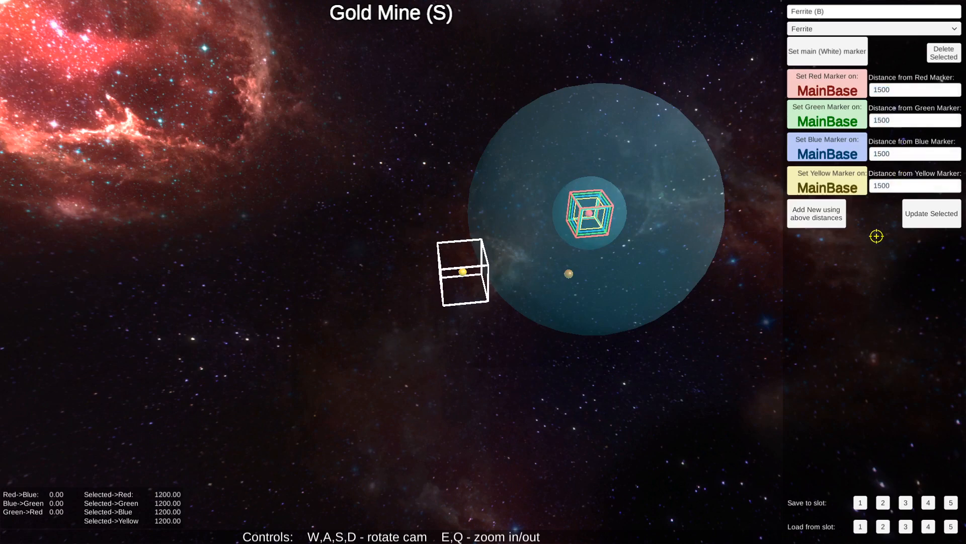
click(813, 212)
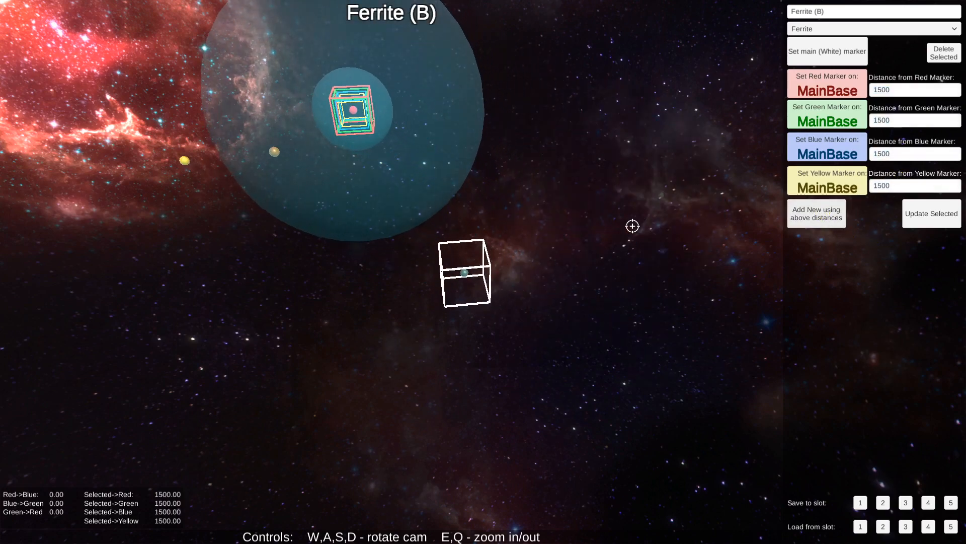
Step: Recompute the position of Ferrite (B) repeatedly with all four distances at 1500 from MainBase
key(w)
key(a)
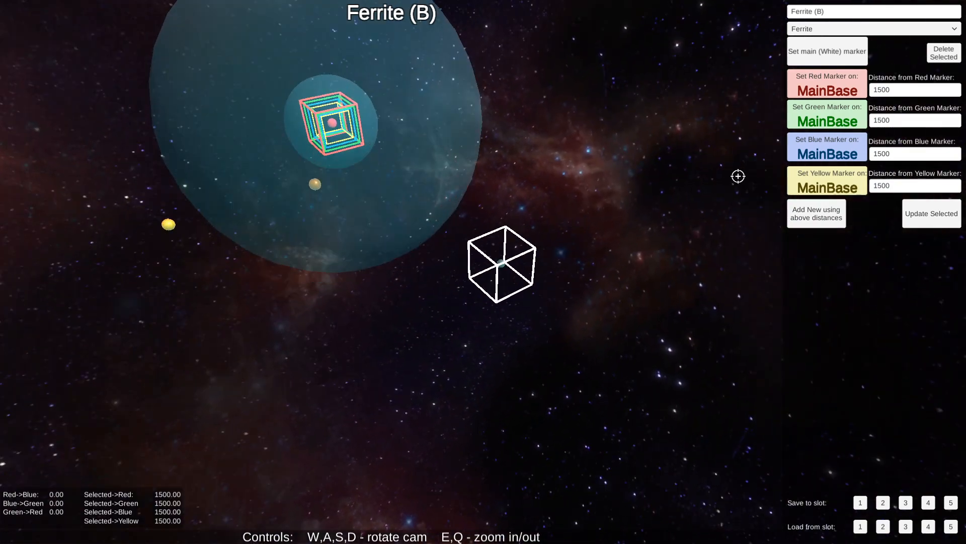
click(921, 223)
click(921, 224)
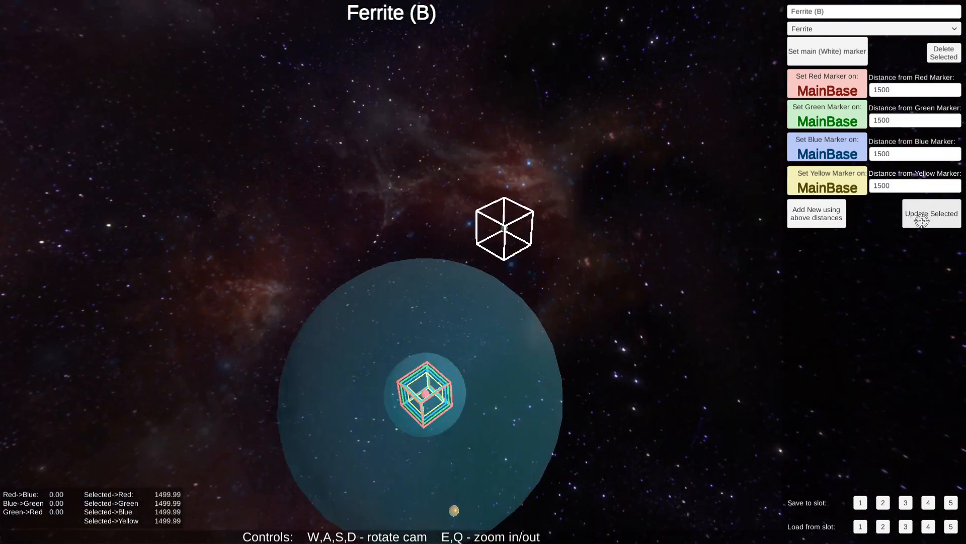
click(921, 223)
click(915, 221)
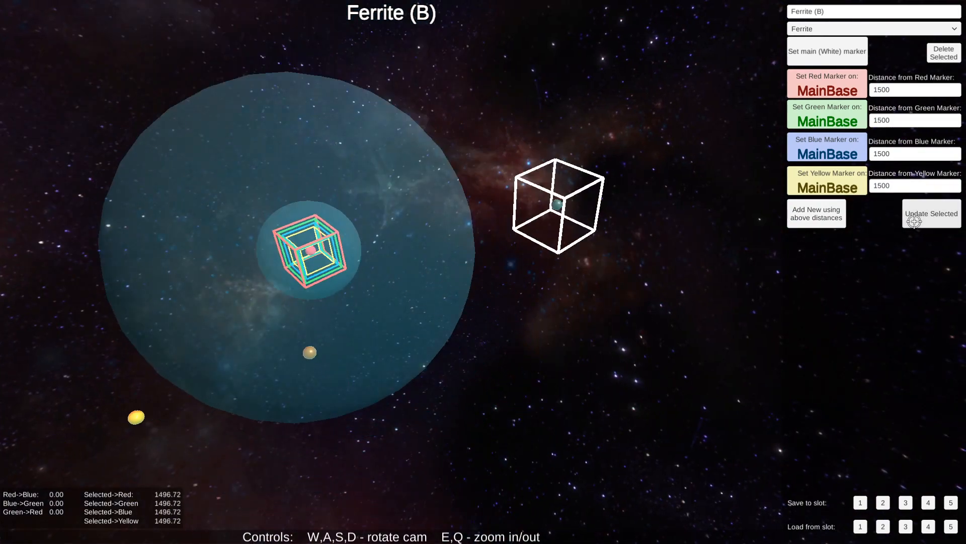
click(914, 221)
click(914, 222)
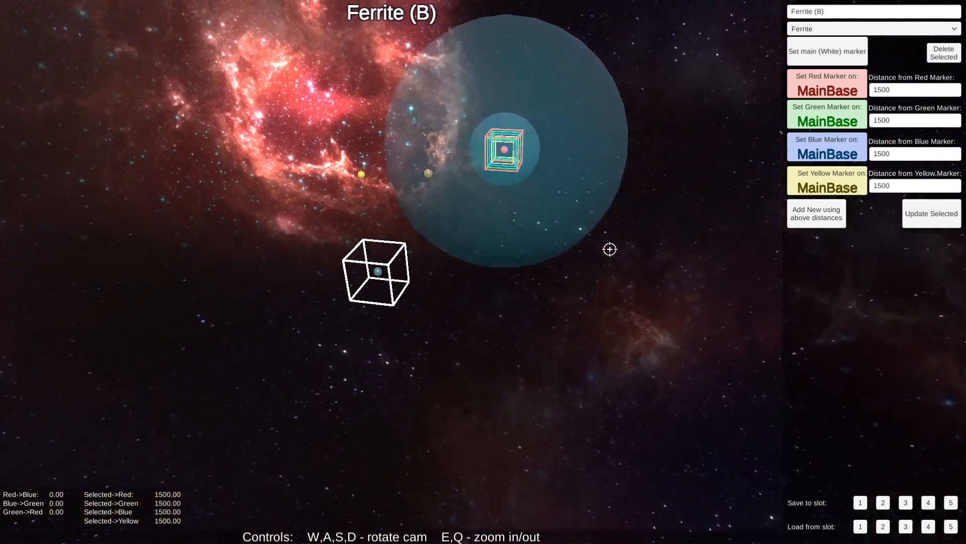
click(912, 216)
click(912, 216)
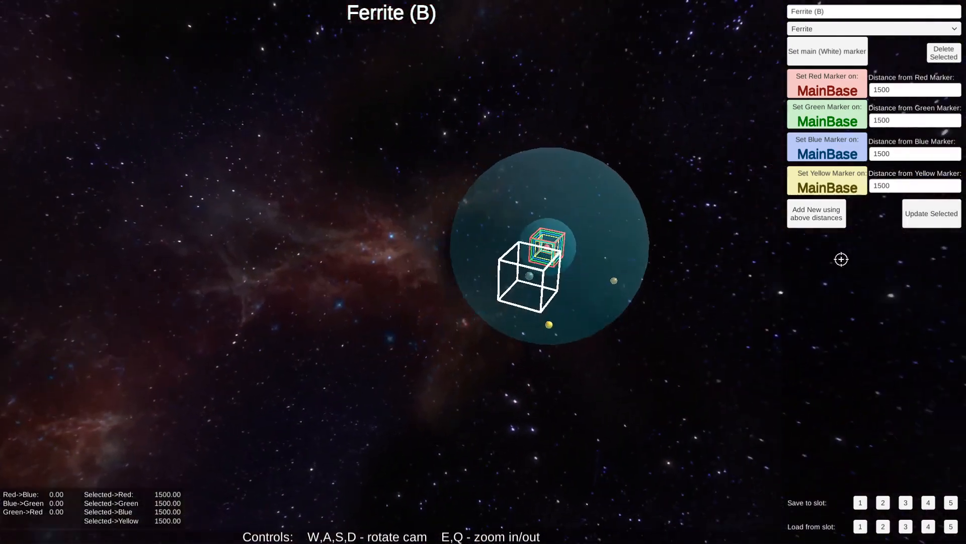
click(931, 220)
click(933, 222)
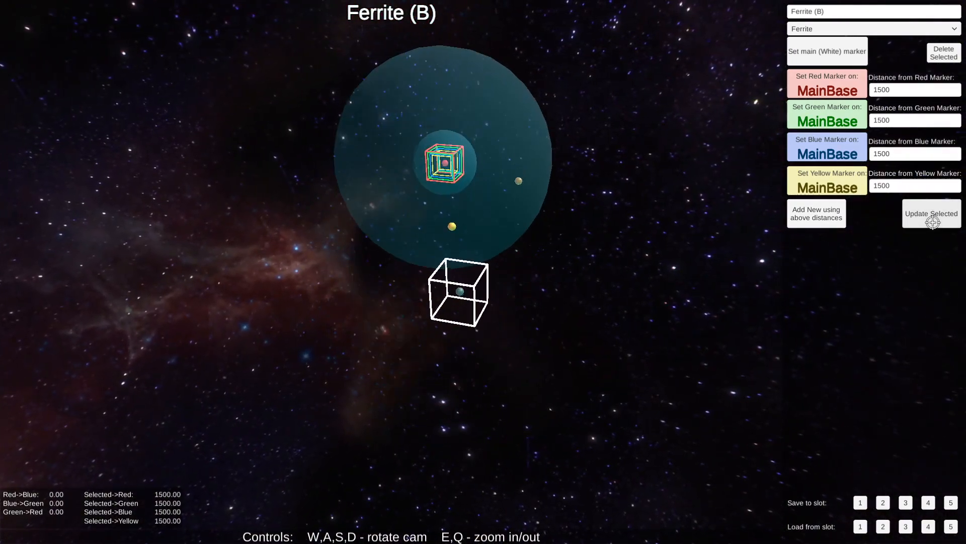
click(931, 213)
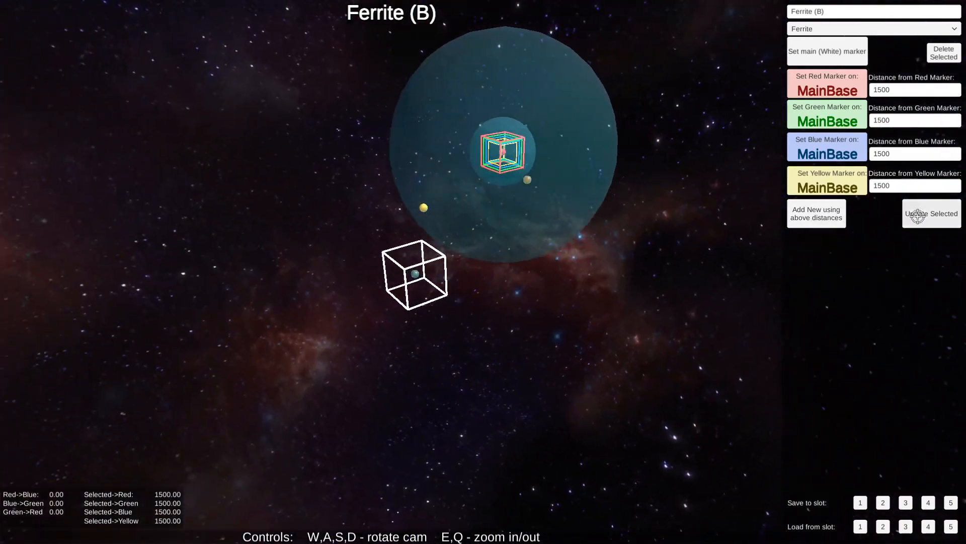
click(905, 221)
click(904, 221)
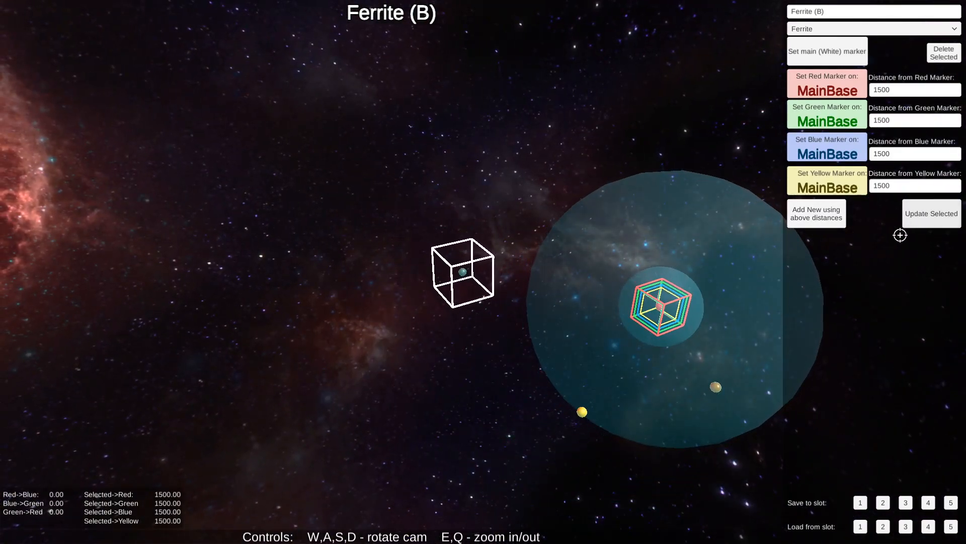
click(913, 215)
click(913, 215)
click(912, 215)
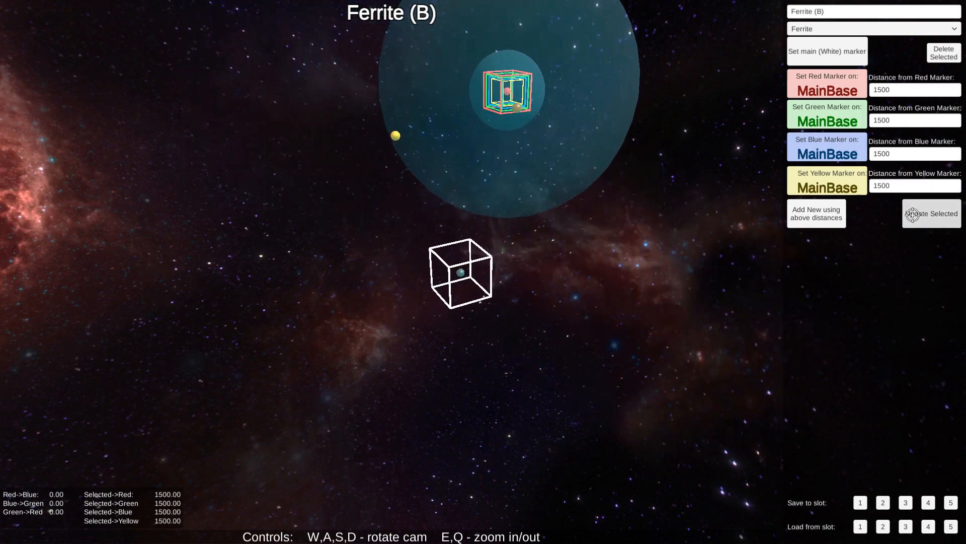
click(913, 215)
click(913, 215)
click(913, 215)
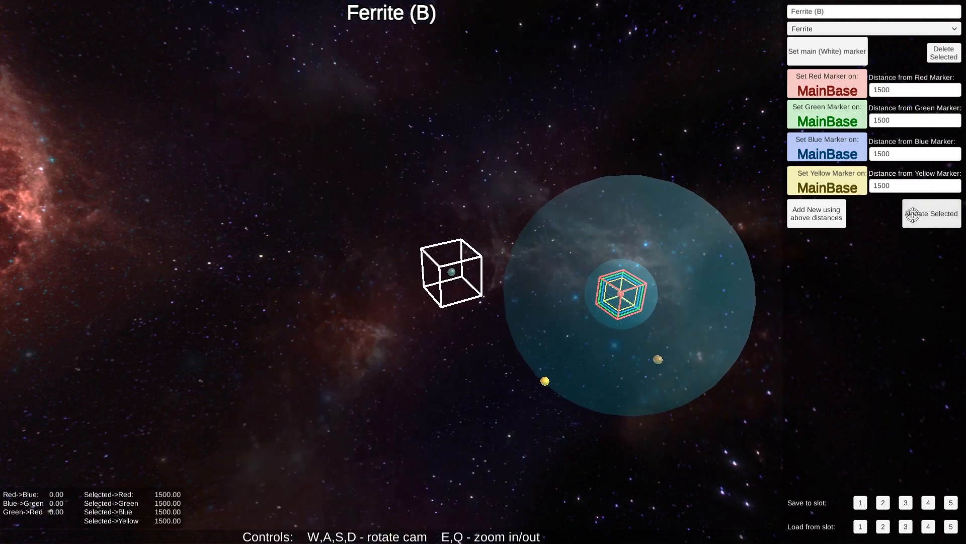
Step: Compare more possible positions of Ferrite (B) around MainBase, updating it several further times with the same 1500 distances
key(a)
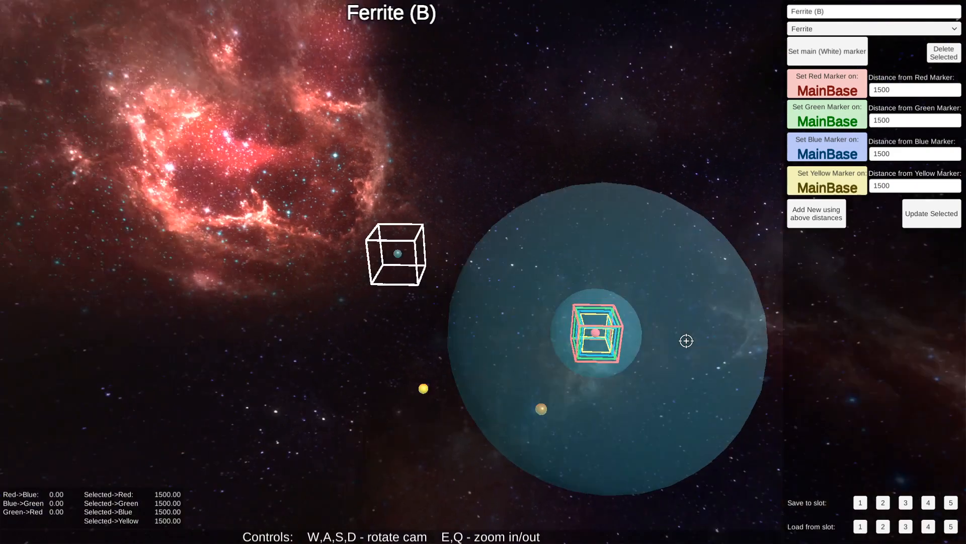
key(a)
key(s)
key(d)
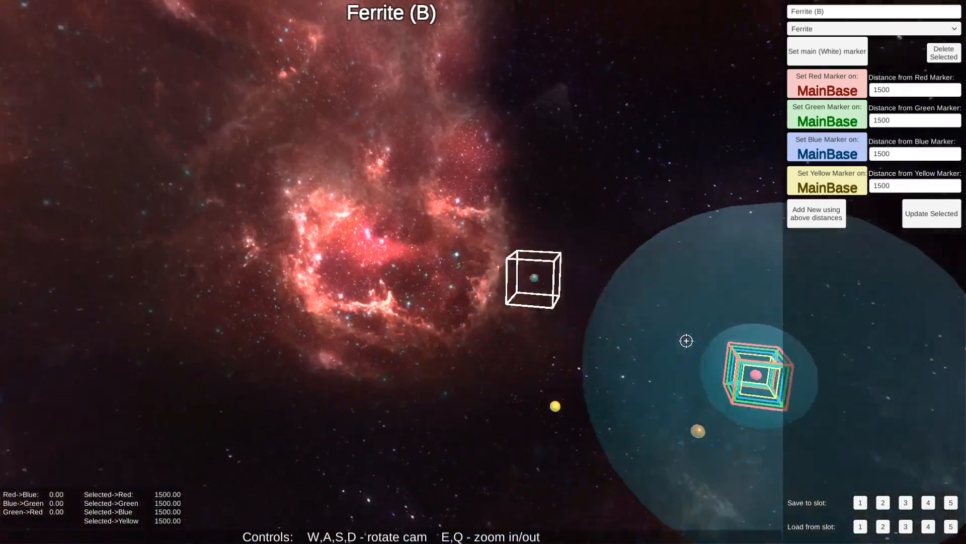
key(d)
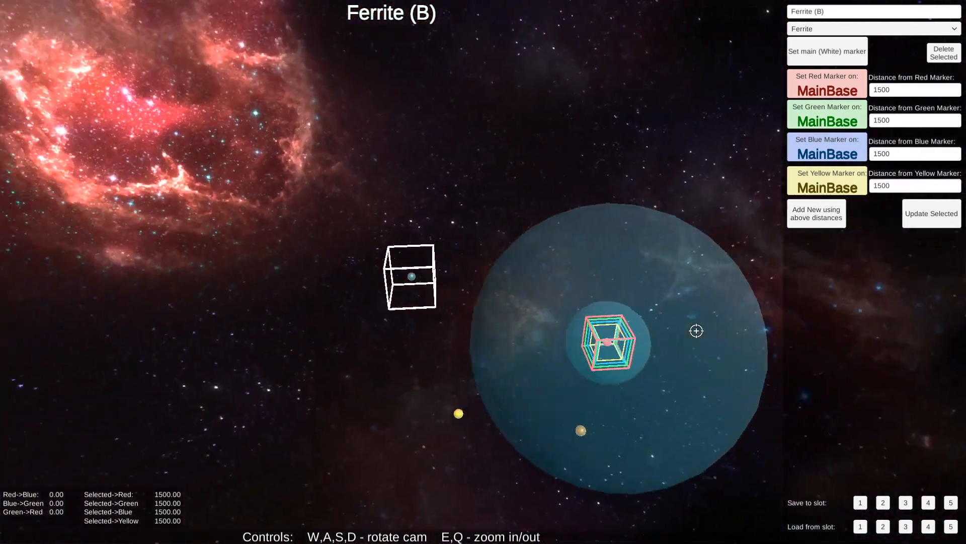
key(a)
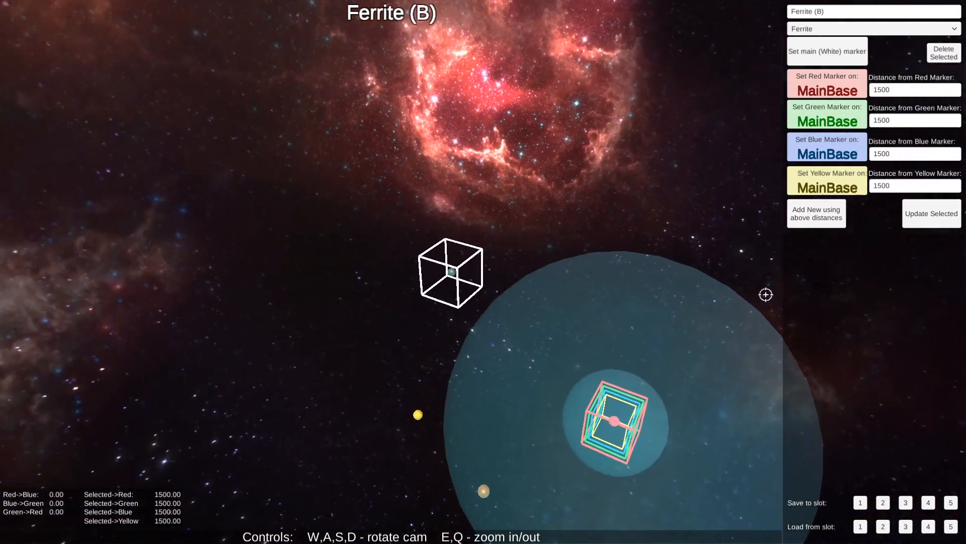
click(923, 220)
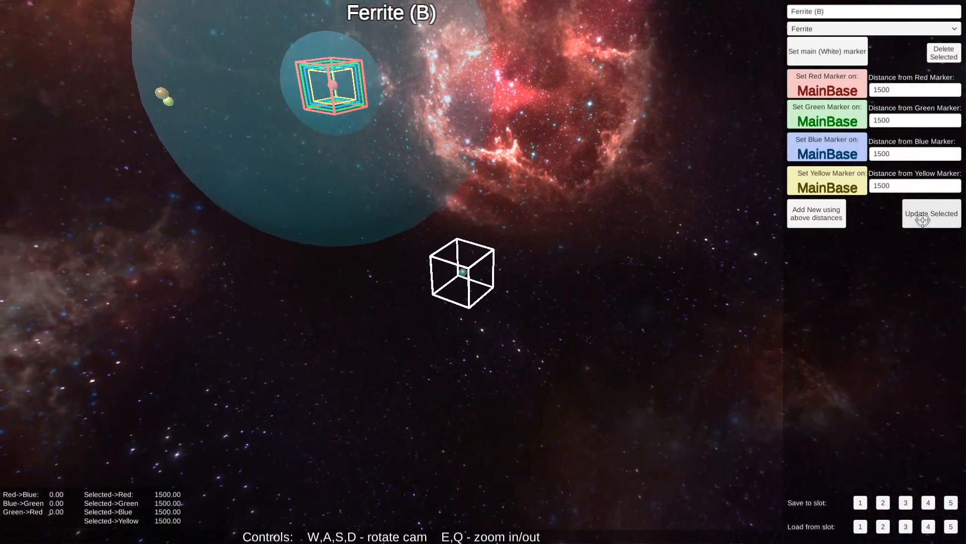
click(923, 220)
click(923, 220)
click(923, 220)
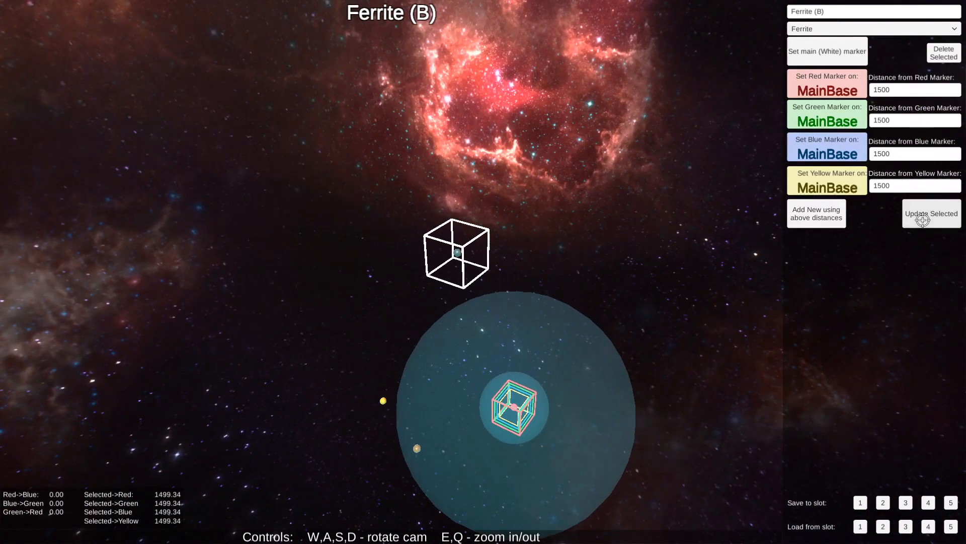
click(924, 220)
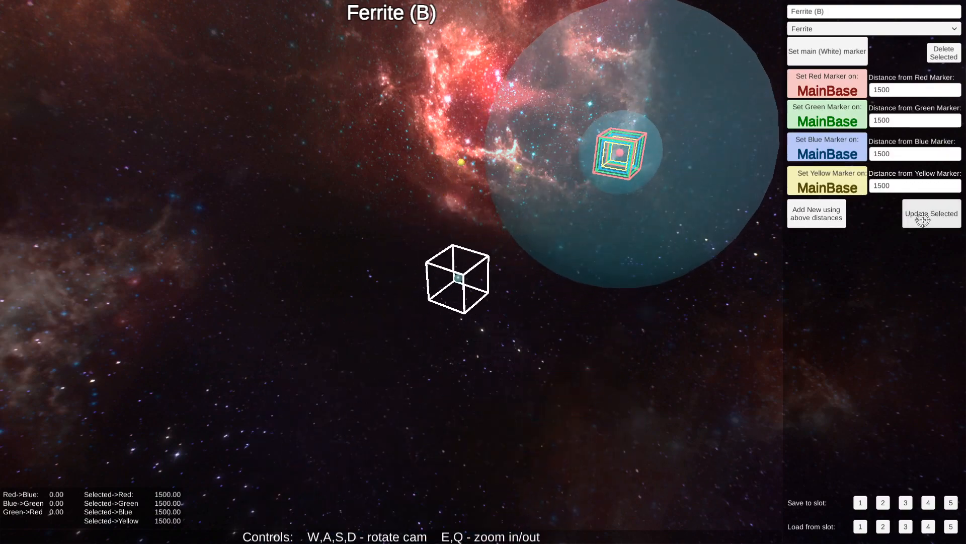
key(e)
key(w)
key(a)
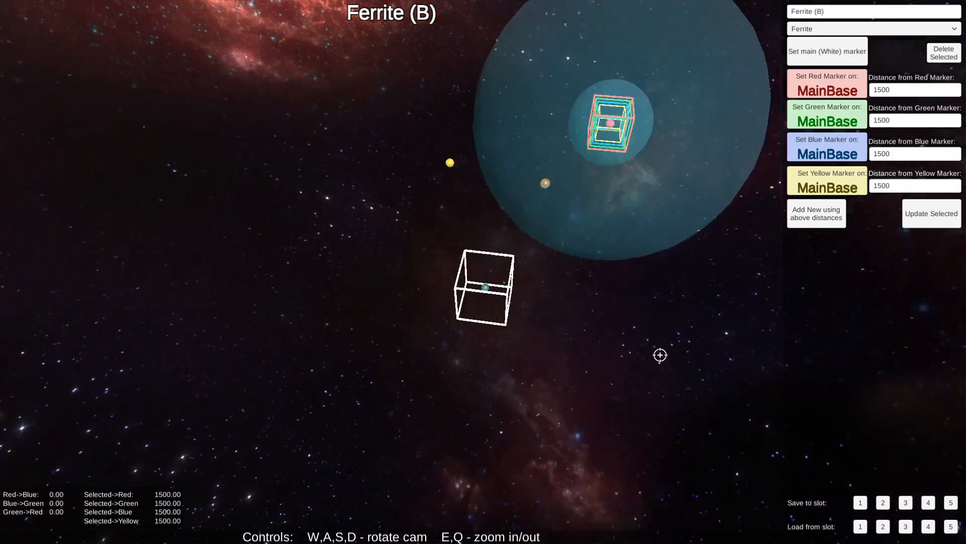
key(w)
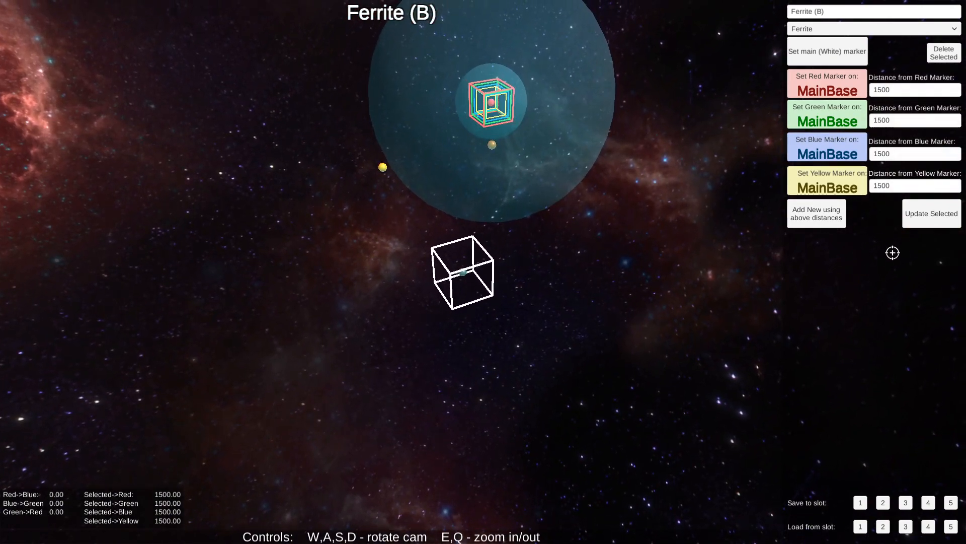
click(927, 217)
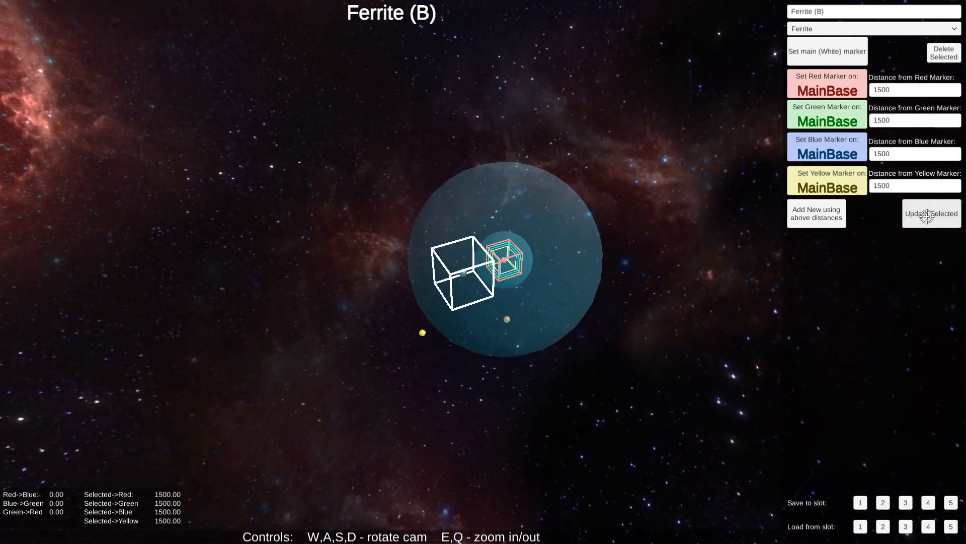
click(927, 217)
click(927, 217)
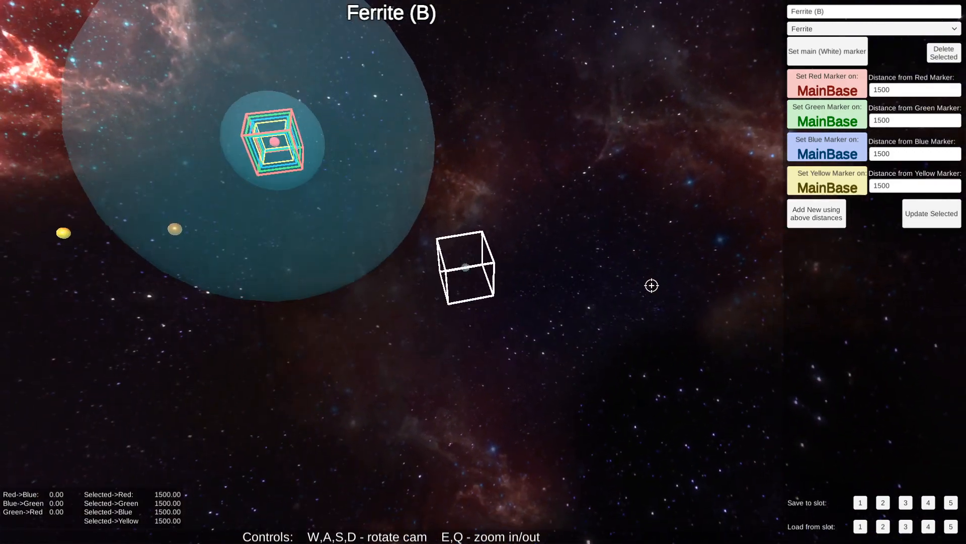
Step: Recompute Ferrite (B)'s position three more times using the 1500 distances from all four markers
click(915, 222)
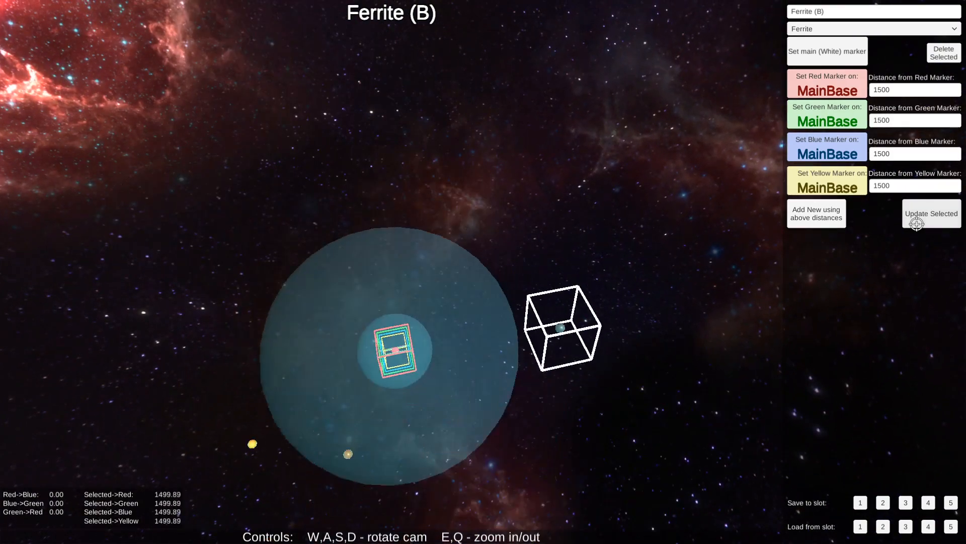
click(917, 223)
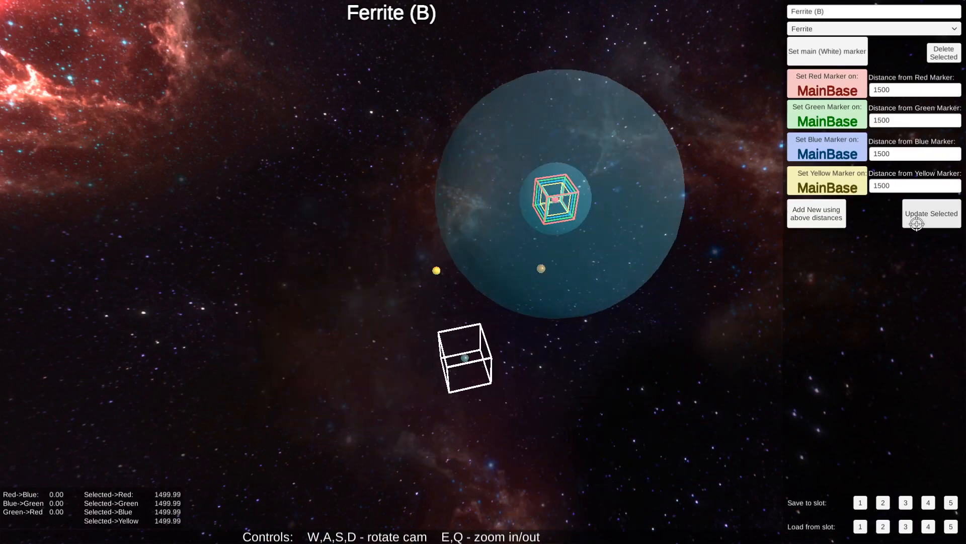
click(917, 223)
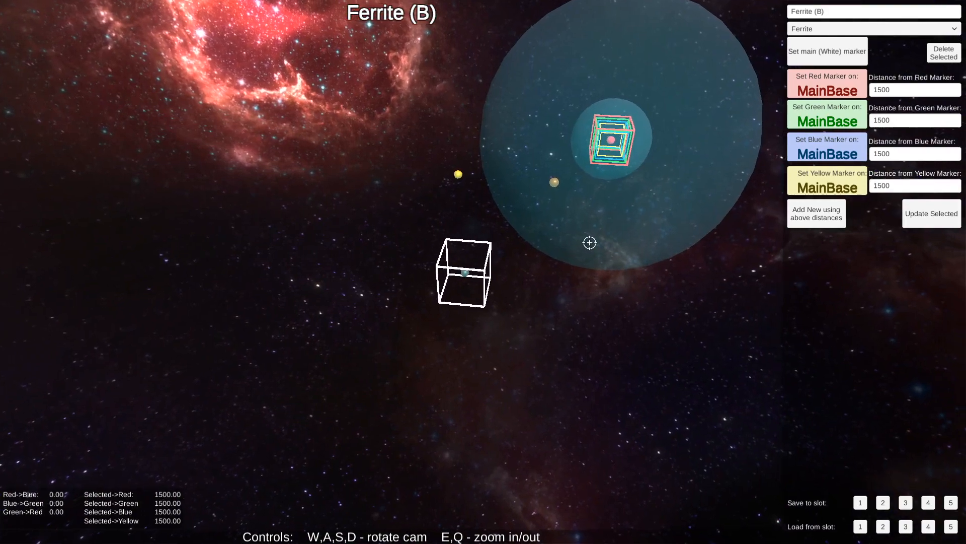
key(a)
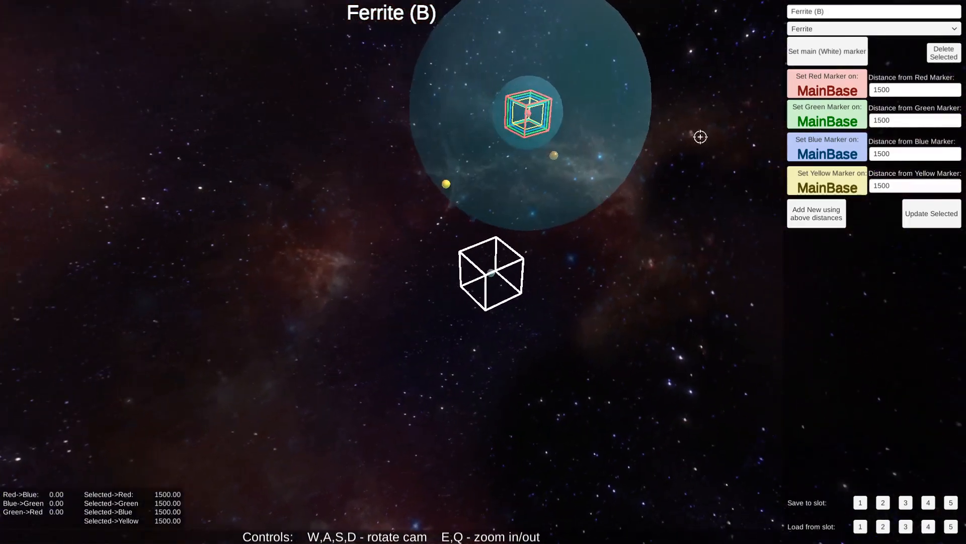
Step: Alternate the selection between Gold Mine (S) and Ferrite (B) to compare their positions, ending on Gold Mine (S)
click(411, 186)
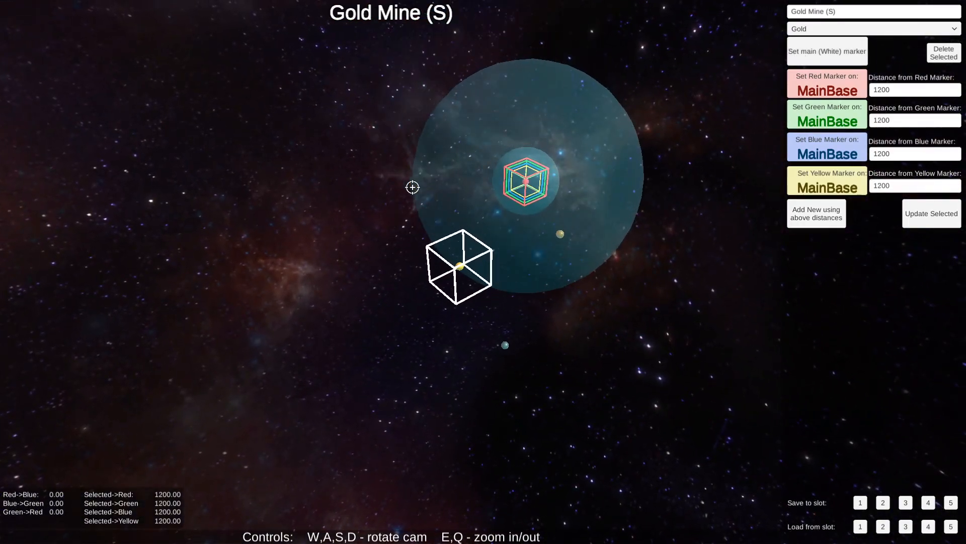
click(505, 345)
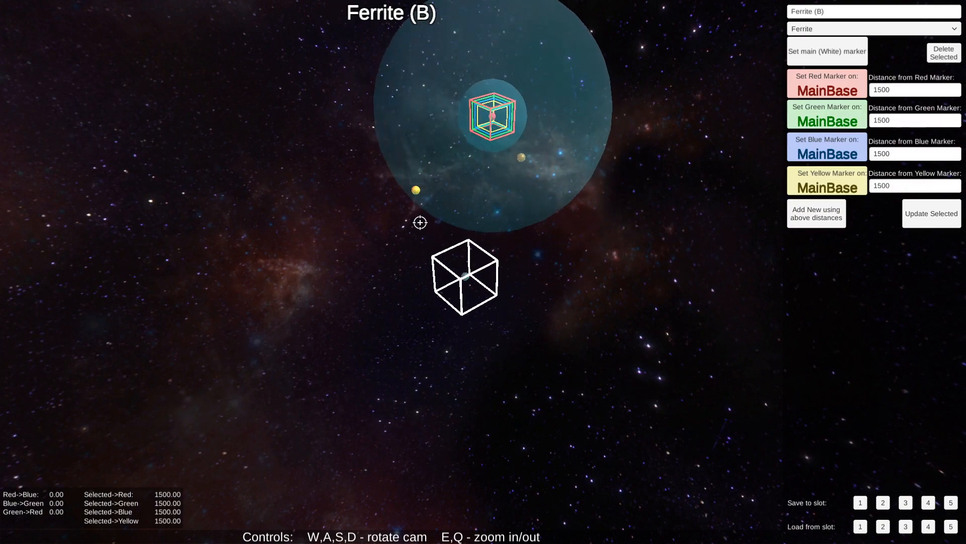
click(414, 189)
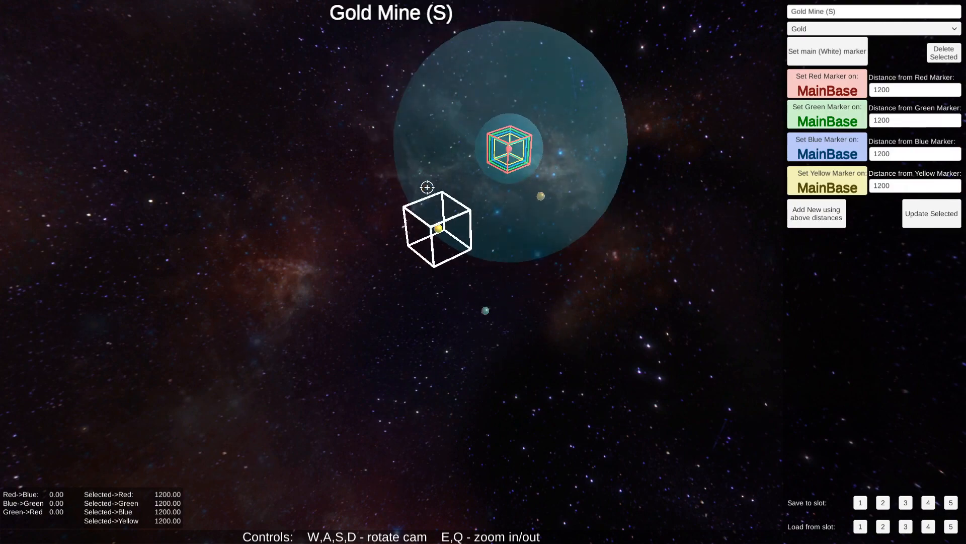
key(d)
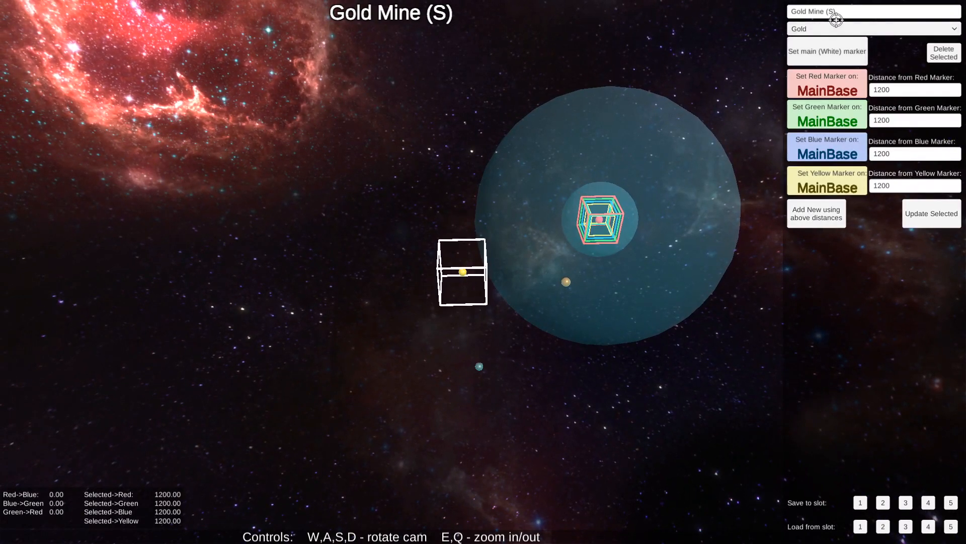
Step: Choose Base as the location type for a new entry and name it Routing Base
click(855, 12)
click(869, 29)
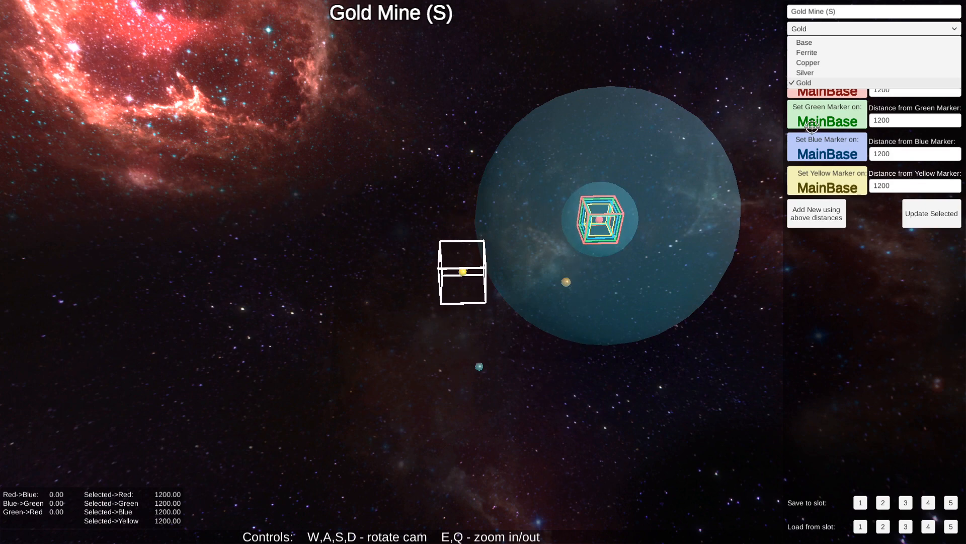
click(863, 43)
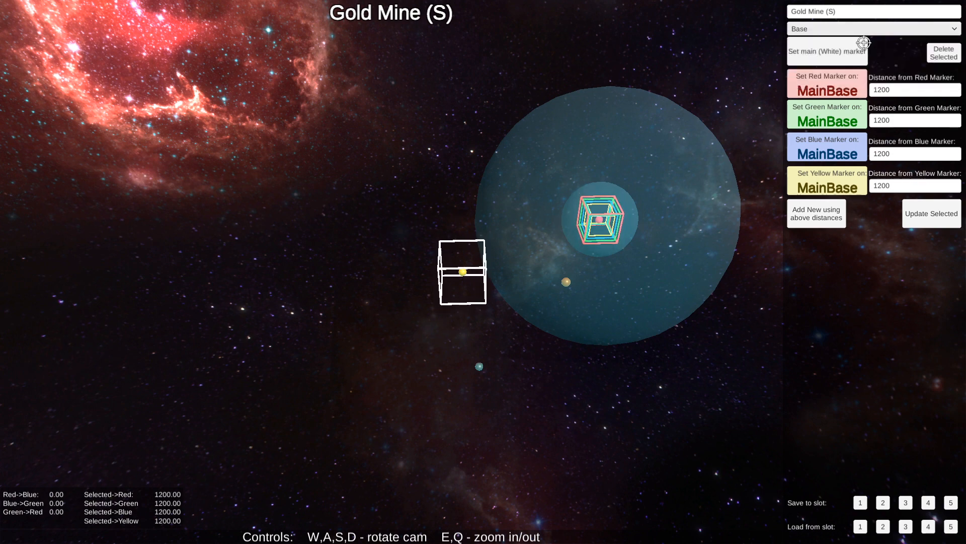
click(861, 11)
text(Routing Base)
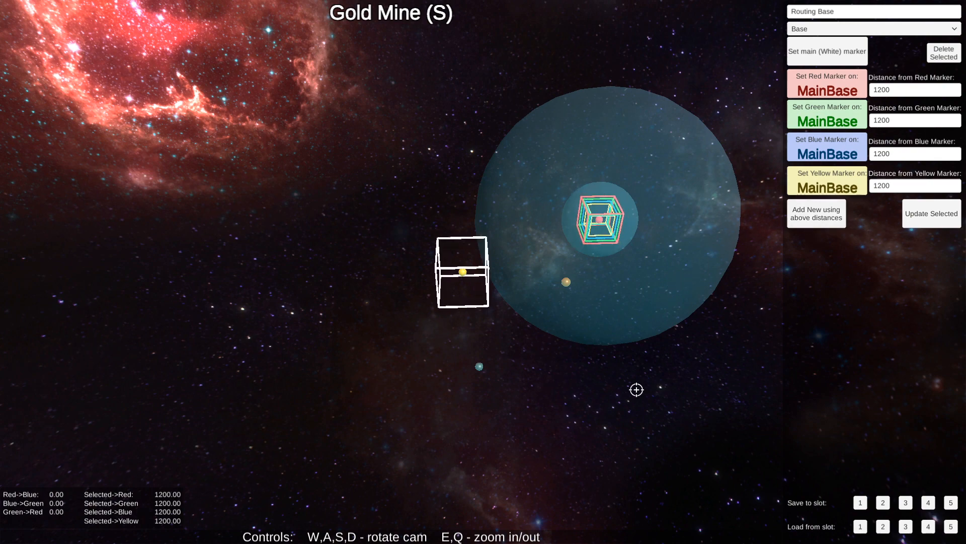
Step: Set the red marker on Gold Mine (S), the green marker on Ferrite (B) and the blue marker on Copper Mine (S)
key(d)
key(s)
key(w)
key(a)
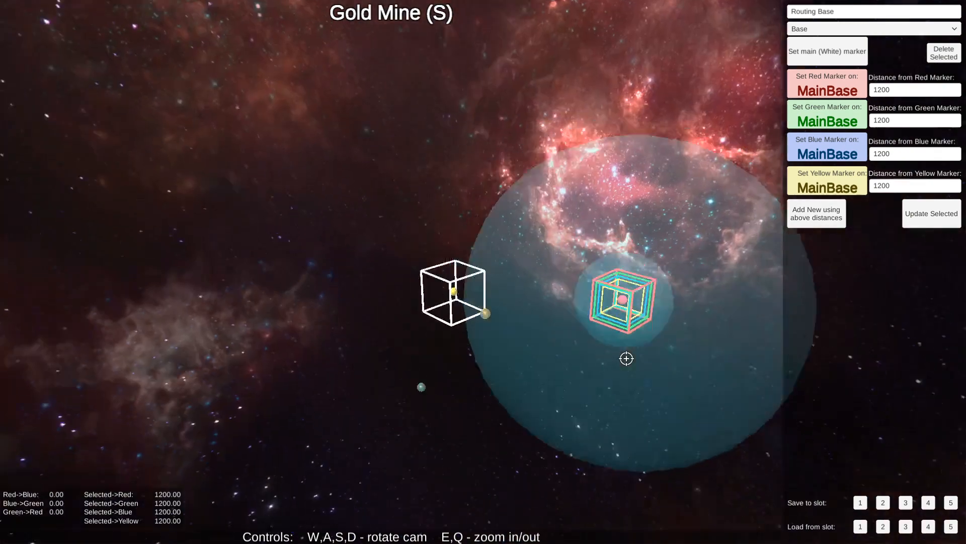
key(a)
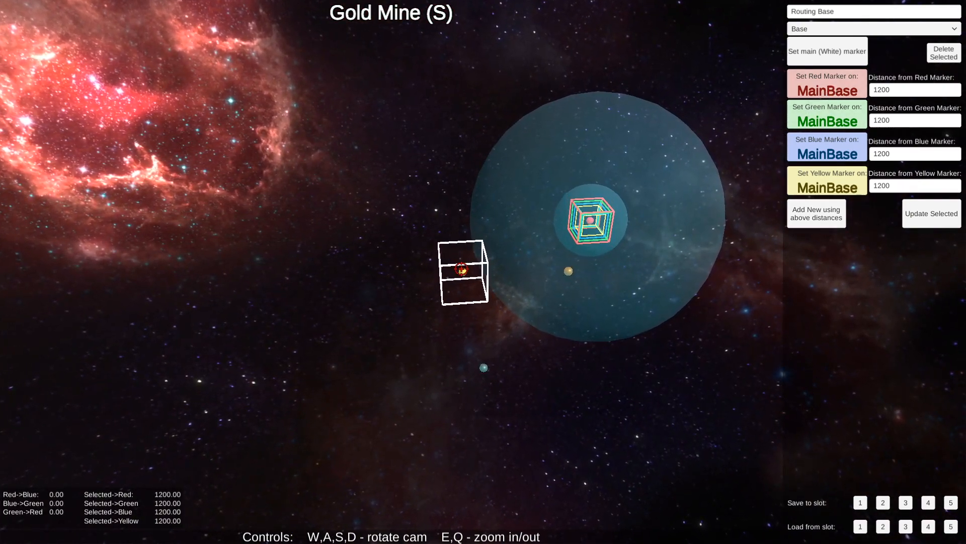
click(462, 272)
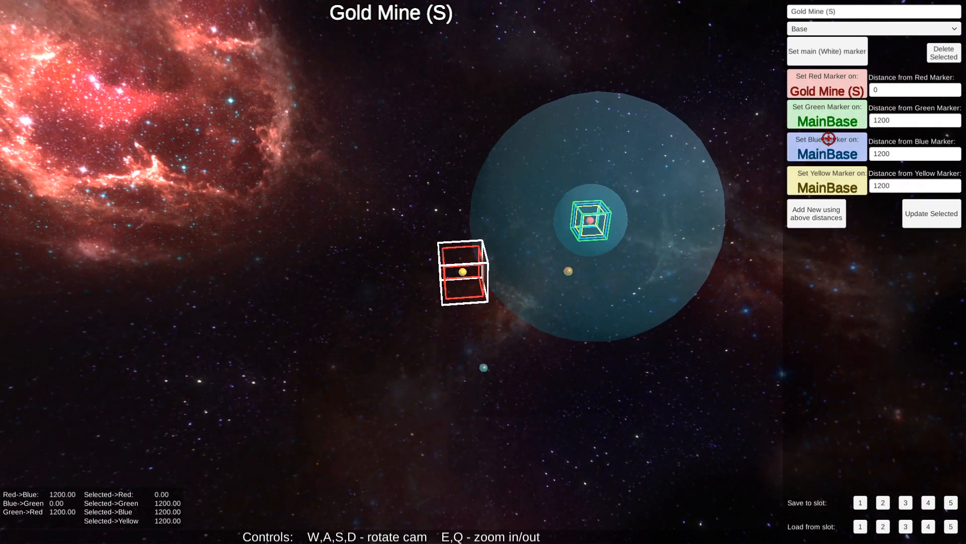
click(486, 369)
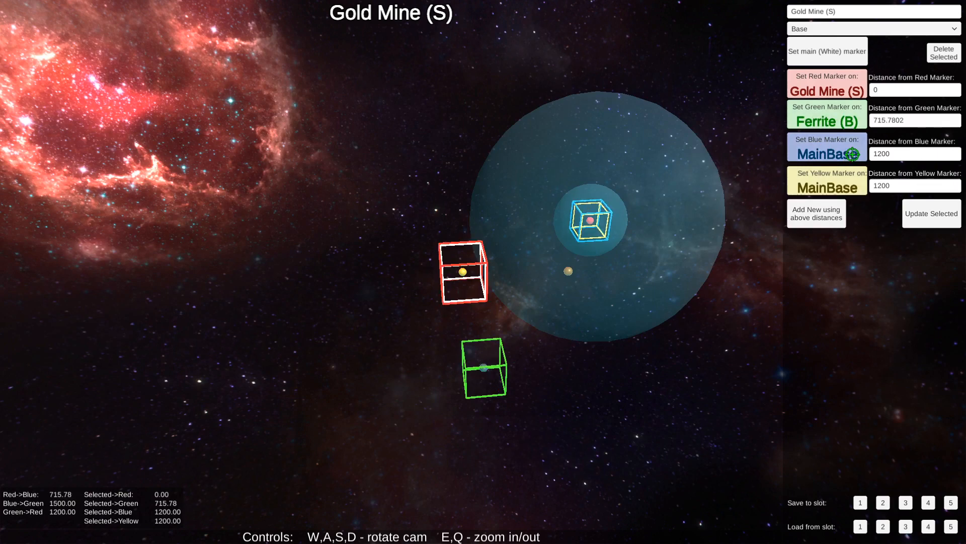
click(852, 154)
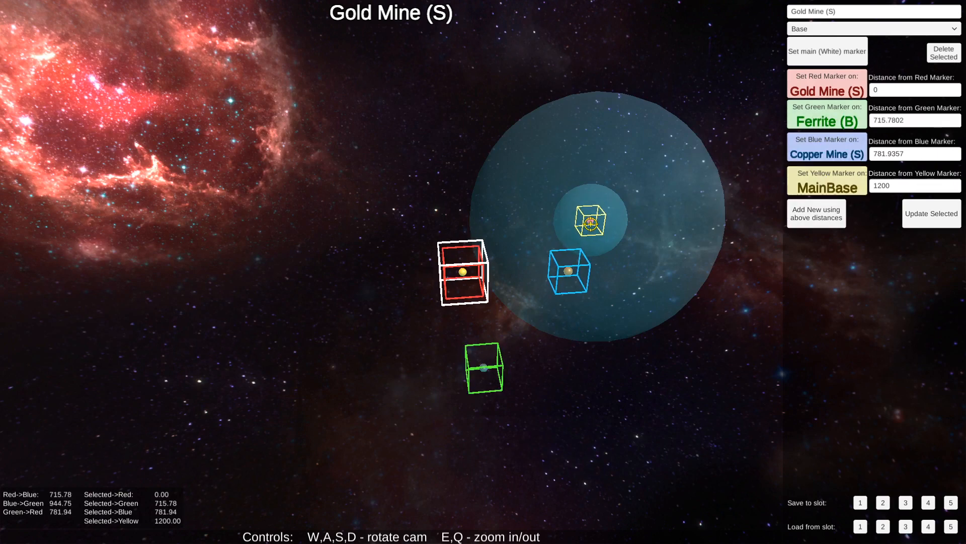
Step: Set the distances from the green, blue and yellow markers to 0 and add a new base location from the four distances
click(887, 121)
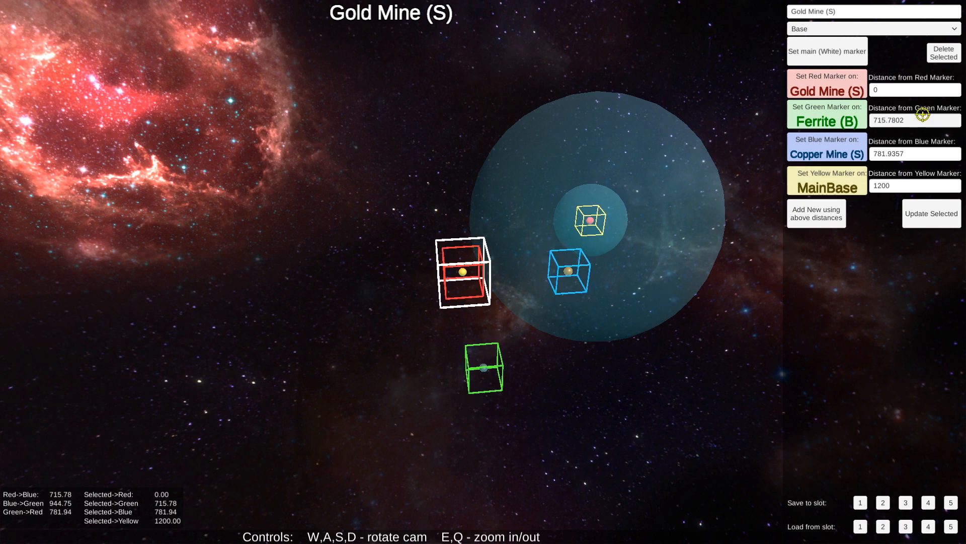
text(0)
click(886, 153)
text(0)
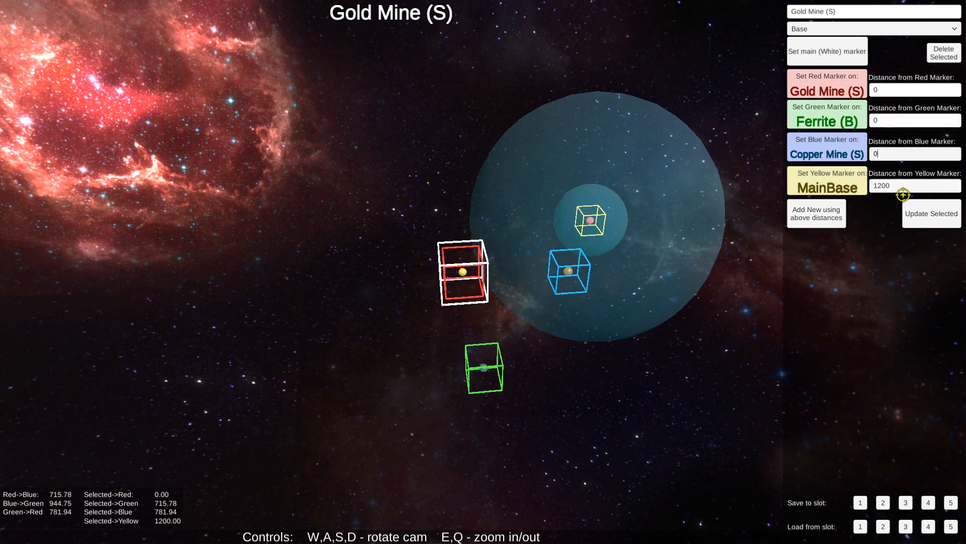
click(901, 187)
text(0)
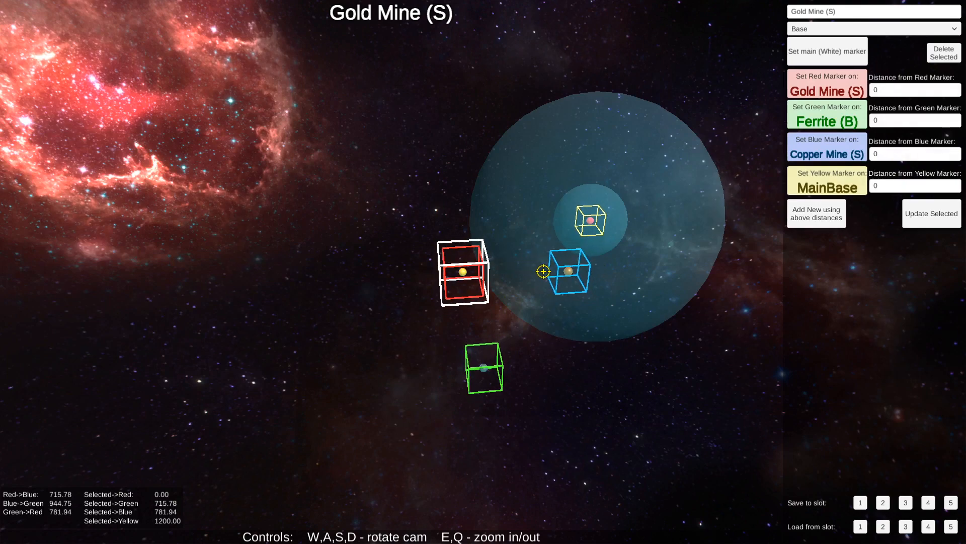
click(797, 221)
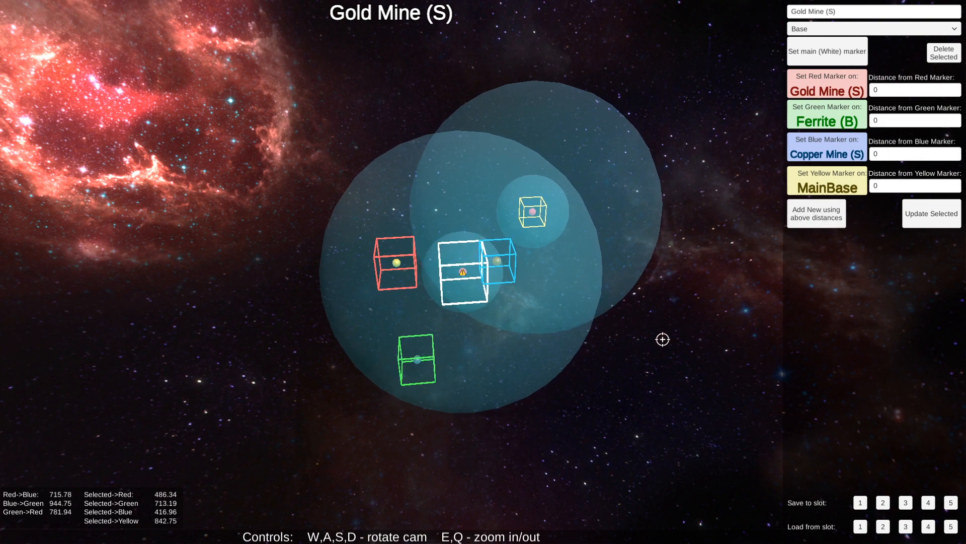
Step: Rename the newly added base as RoutingMine and update it
key(w)
key(d)
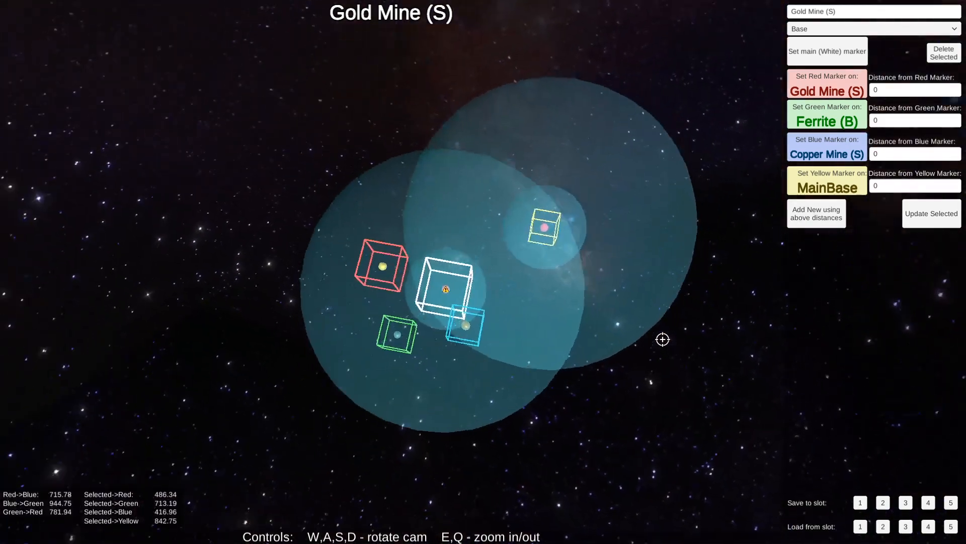
key(d)
key(s)
key(a)
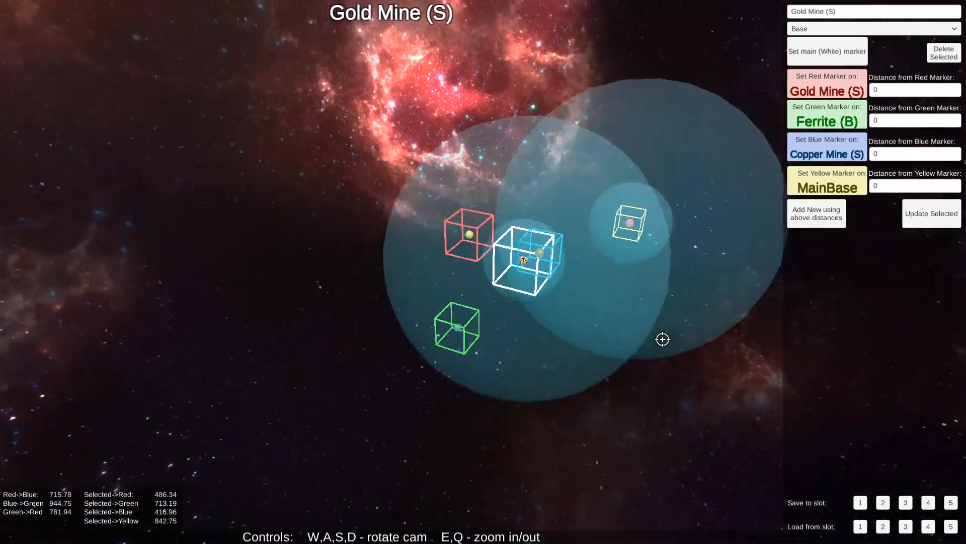
key(a)
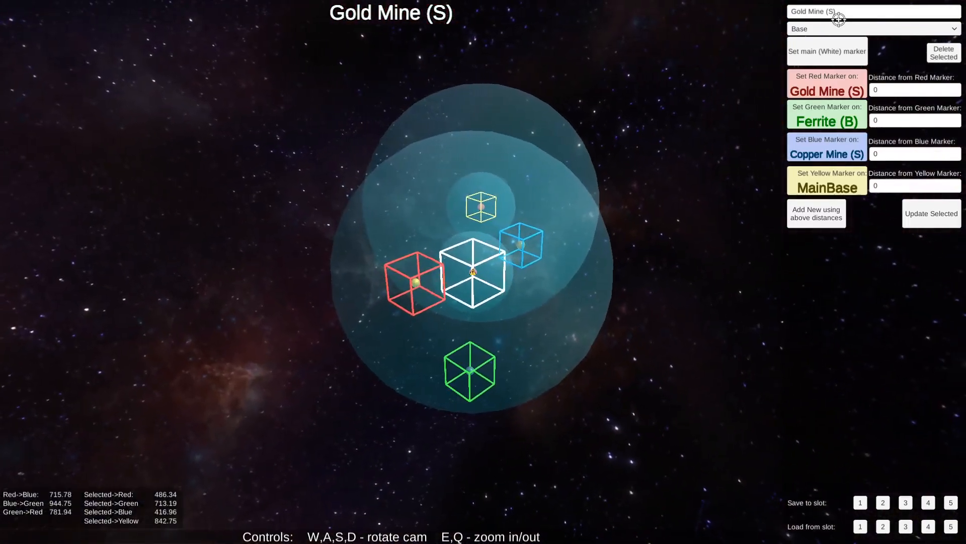
click(838, 15)
text(Routin)
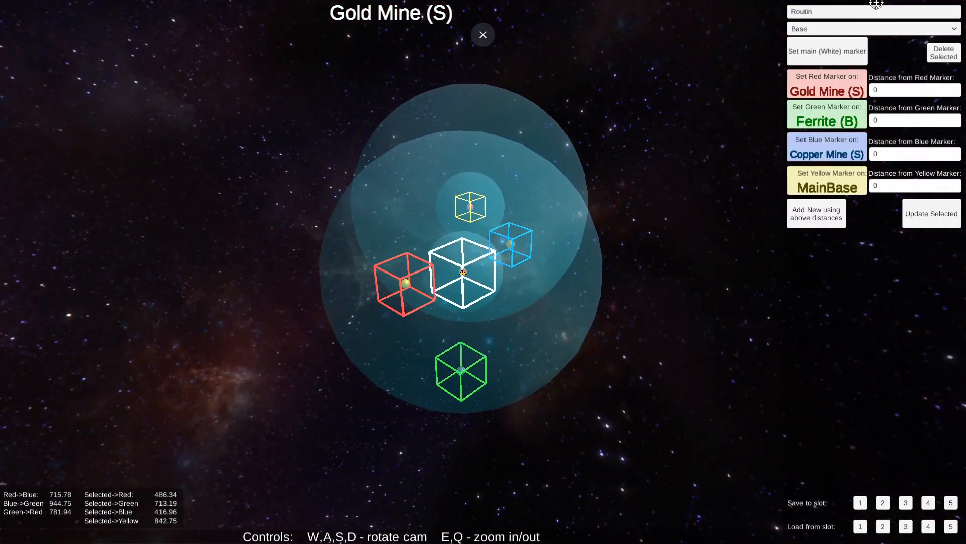
text(gMine)
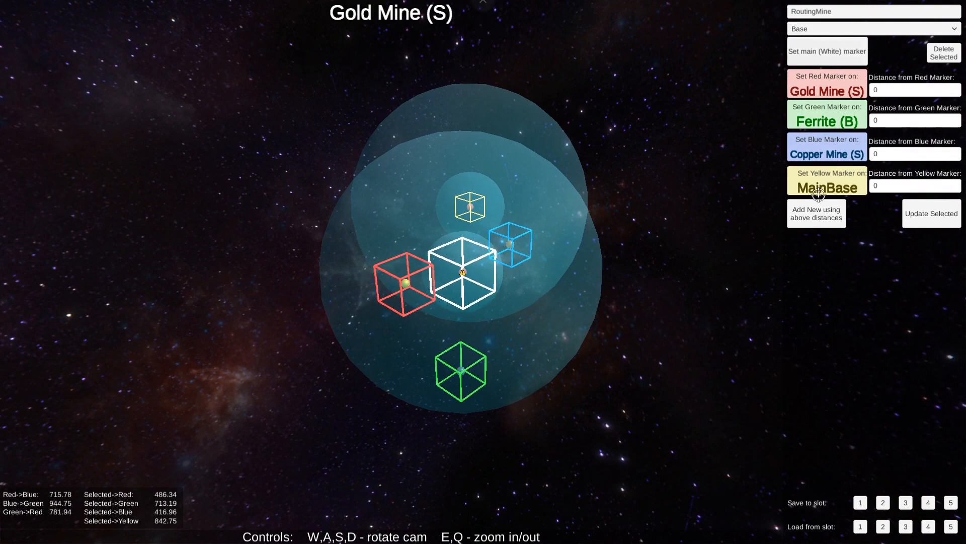
click(936, 216)
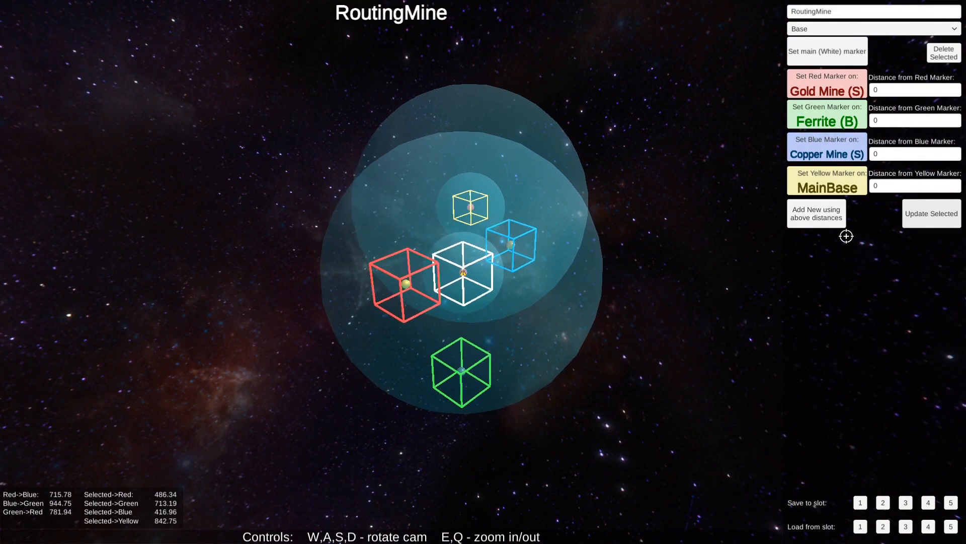
Step: Examine where RoutingMine lies relative to Gold Mine (S), Ferrite (B), Copper Mine (S) and MainBase
click(653, 304)
key(d)
key(d)
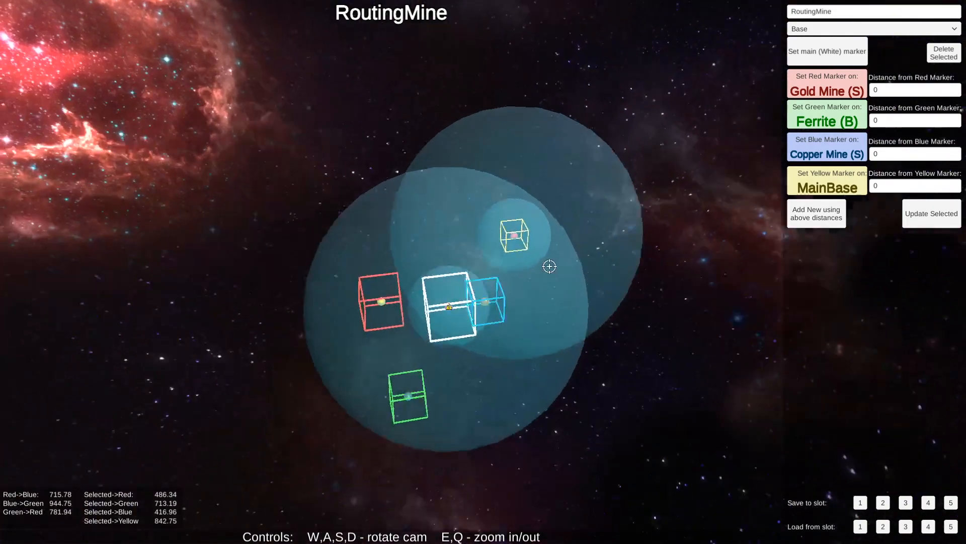
key(w)
key(s)
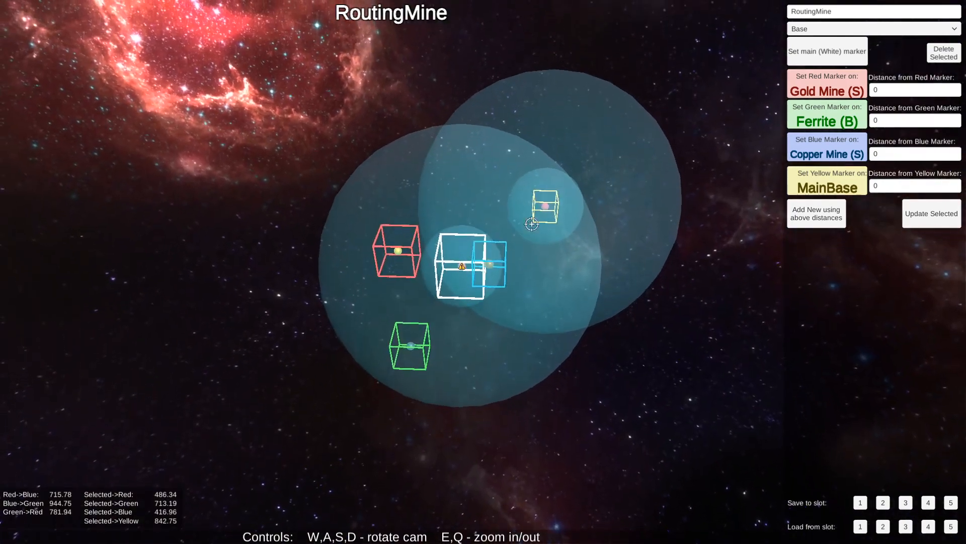
key(a)
key(e)
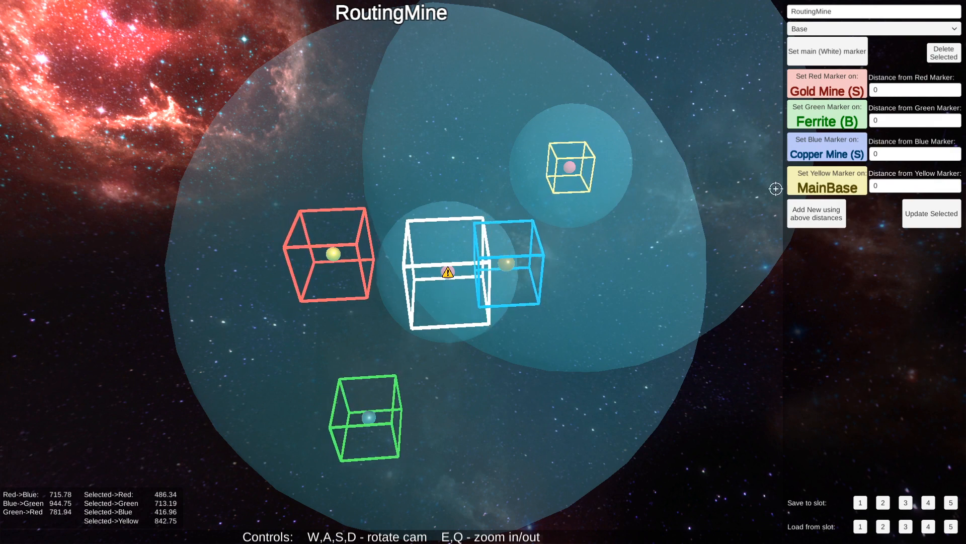
Step: Reapply the markers on MainBase, Copper Mine (S), Ferrite (B) and Gold Mine (S) to load RoutingMine's actual distances, and update RoutingMine
click(812, 188)
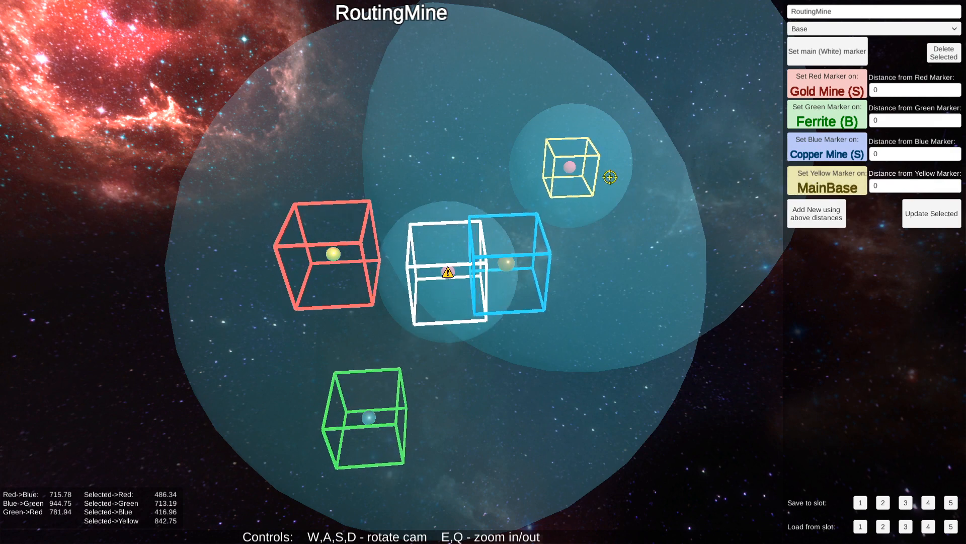
click(572, 167)
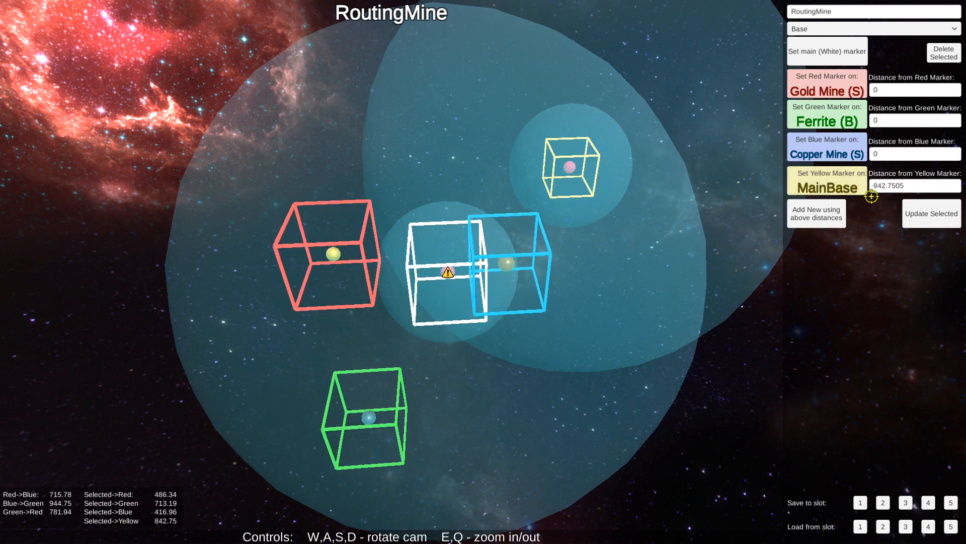
click(827, 152)
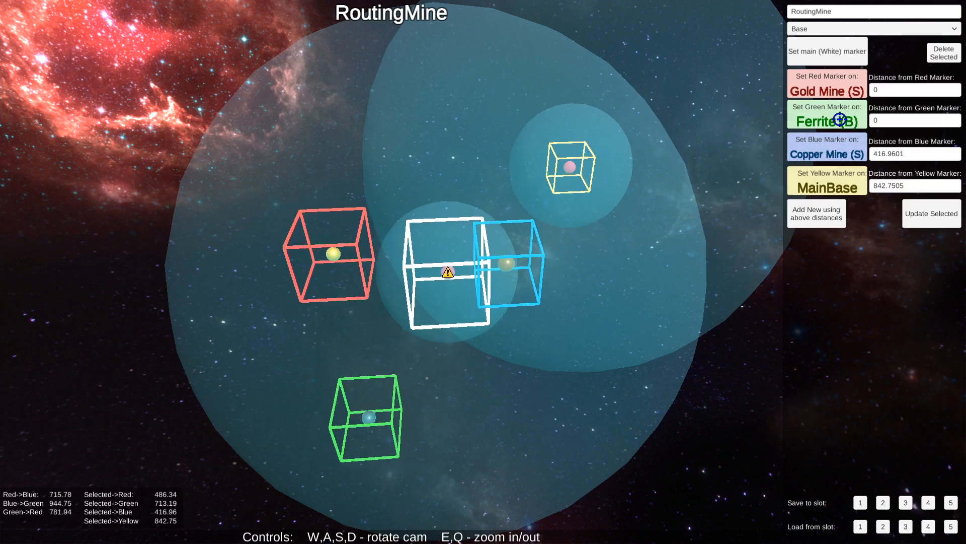
click(838, 120)
click(373, 417)
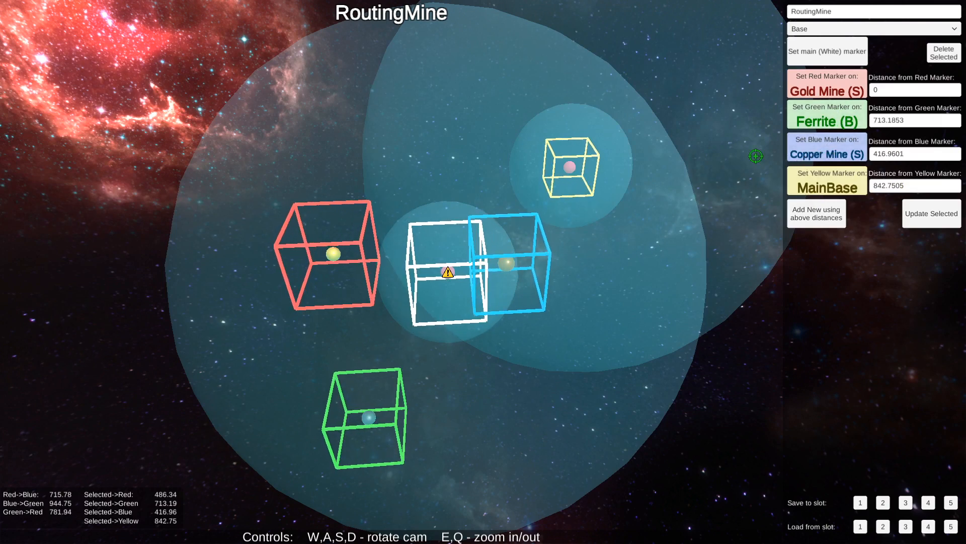
click(844, 79)
click(330, 254)
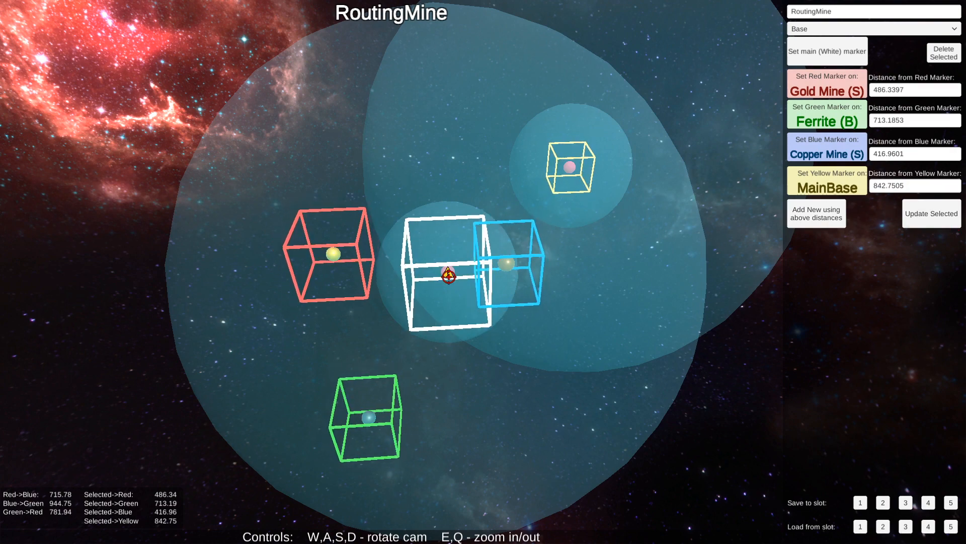
click(932, 212)
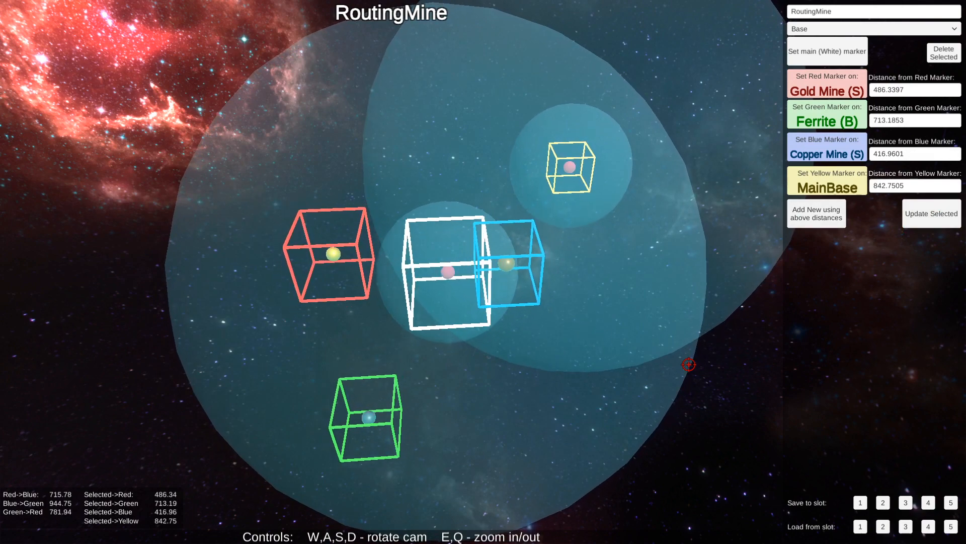
Step: Examine RoutingMine's position among Gold Mine (S), Ferrite (B), Copper Mine (S) and MainBase from several angles and distances
key(d)
key(w)
key(e)
key(q)
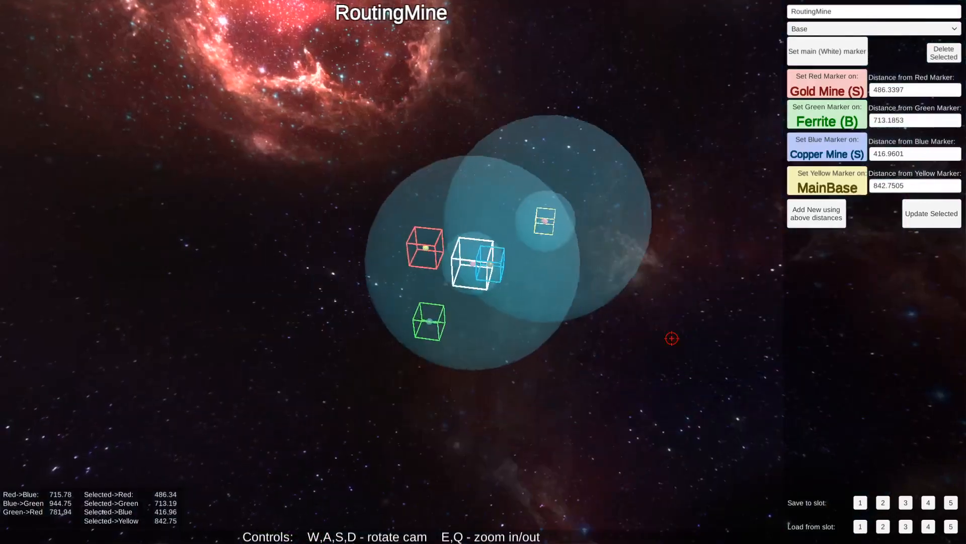
key(e)
key(a)
key(w)
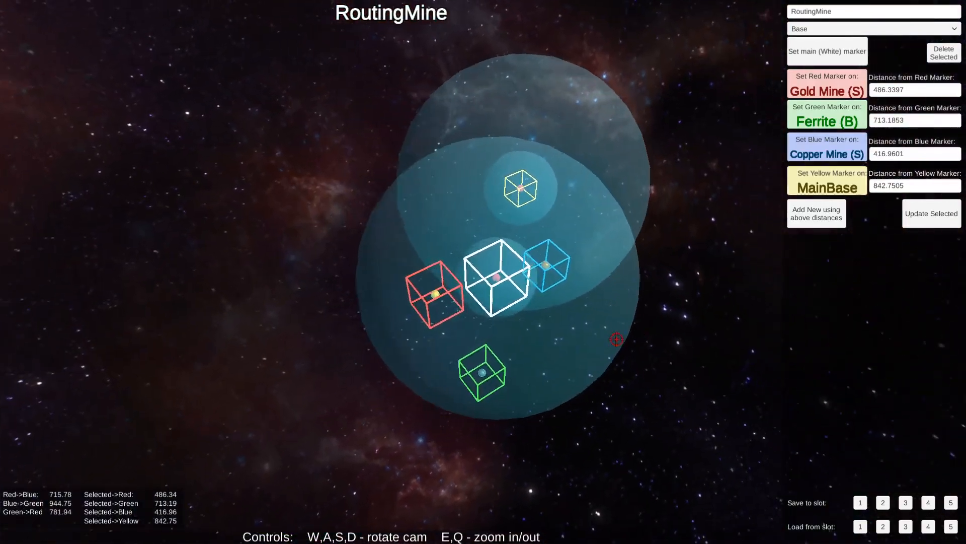
key(a)
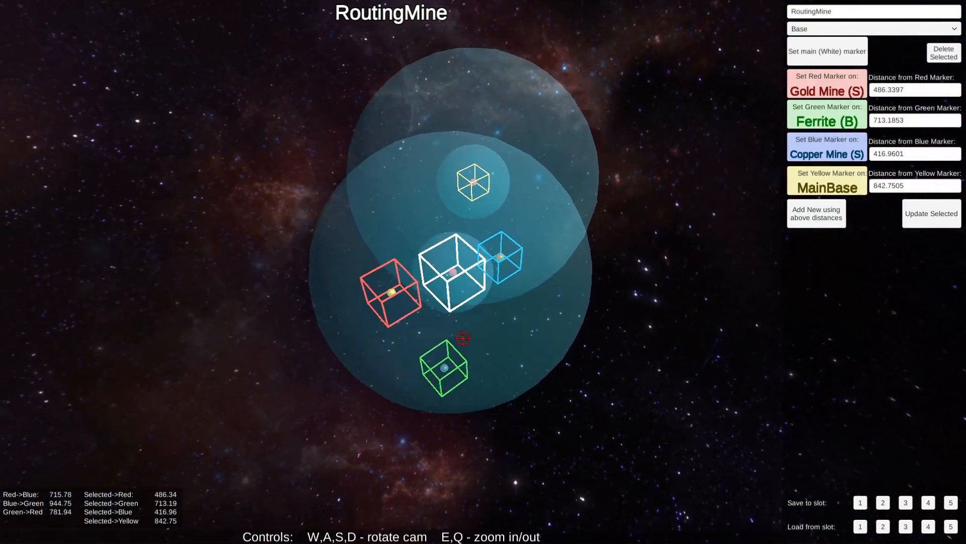
key(d)
key(s)
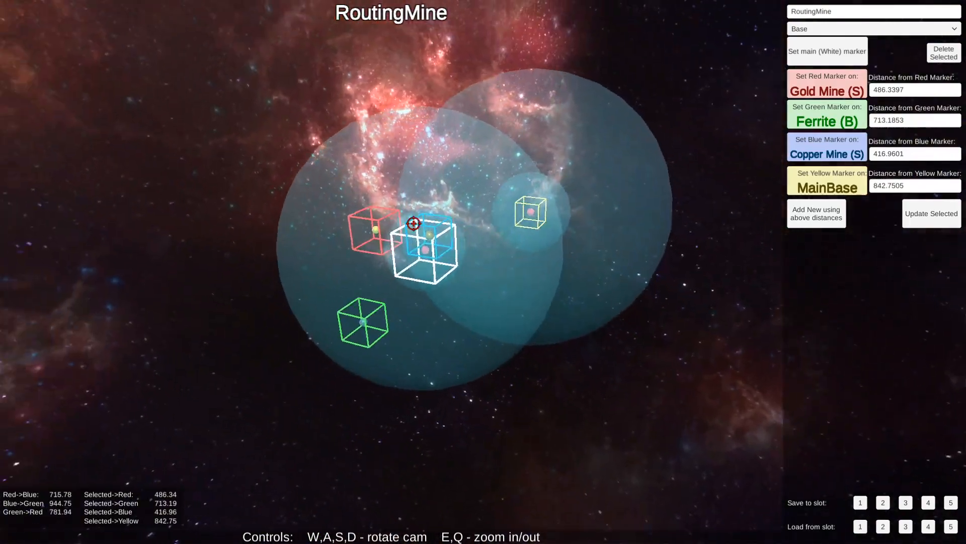
key(a)
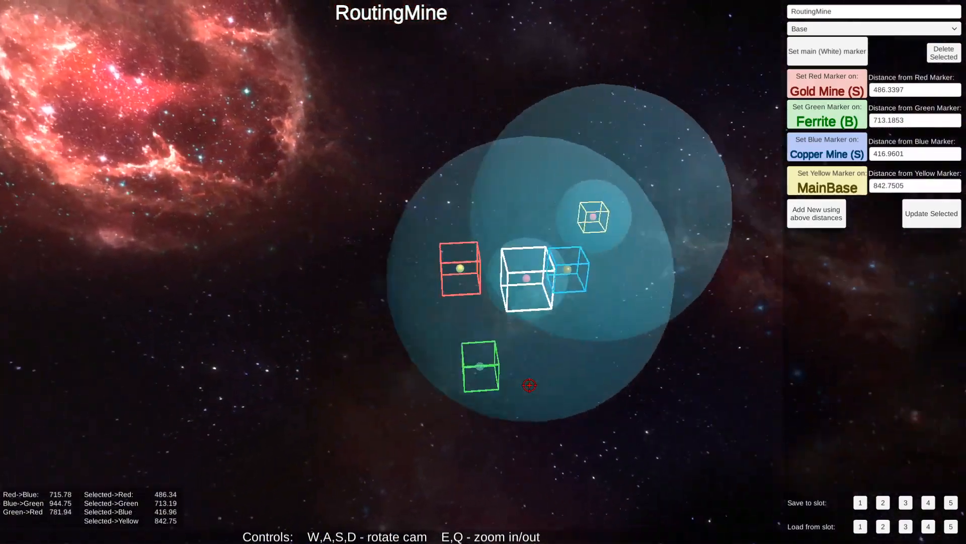
key(a)
key(a)
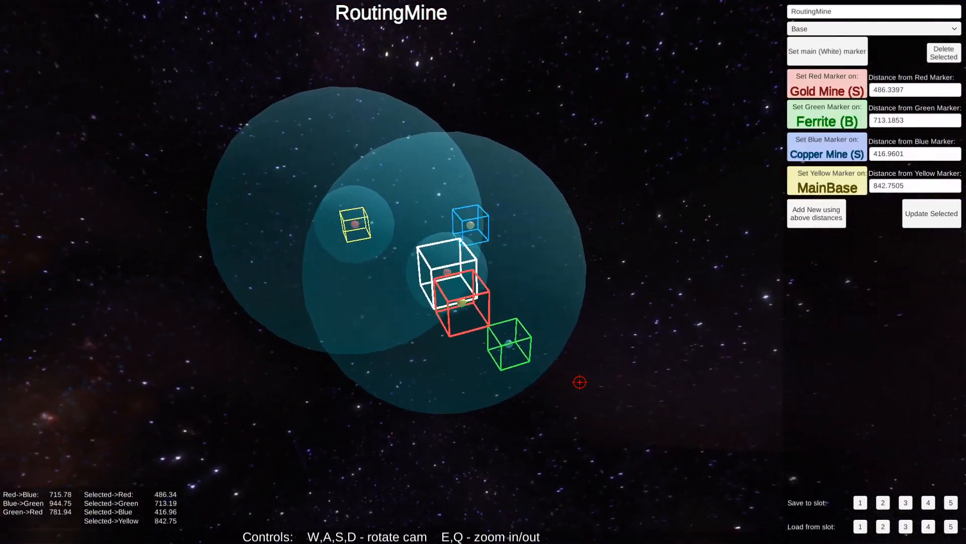
key(d)
key(w)
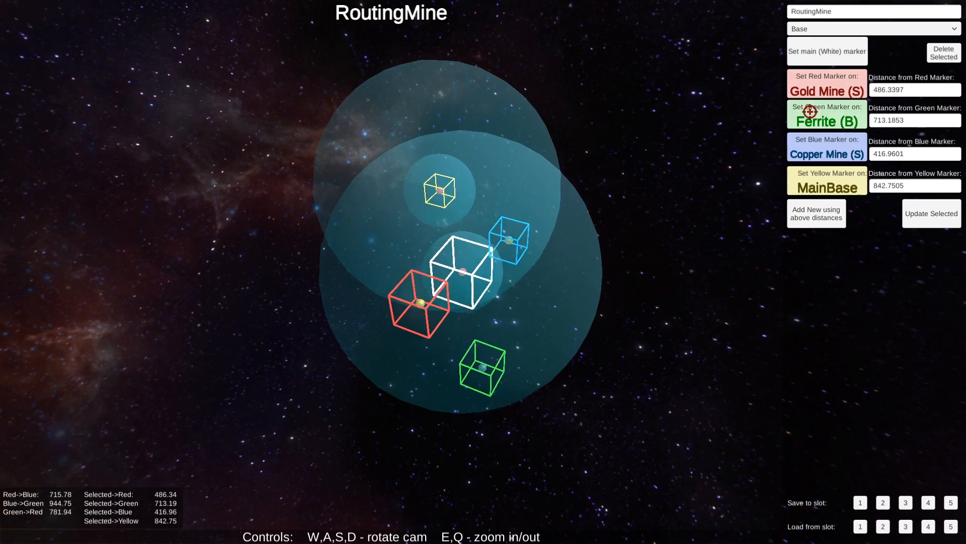
Step: Select MainBase with all four coloured markers on it, and examine how the mines and RoutingMine lie around it
click(442, 186)
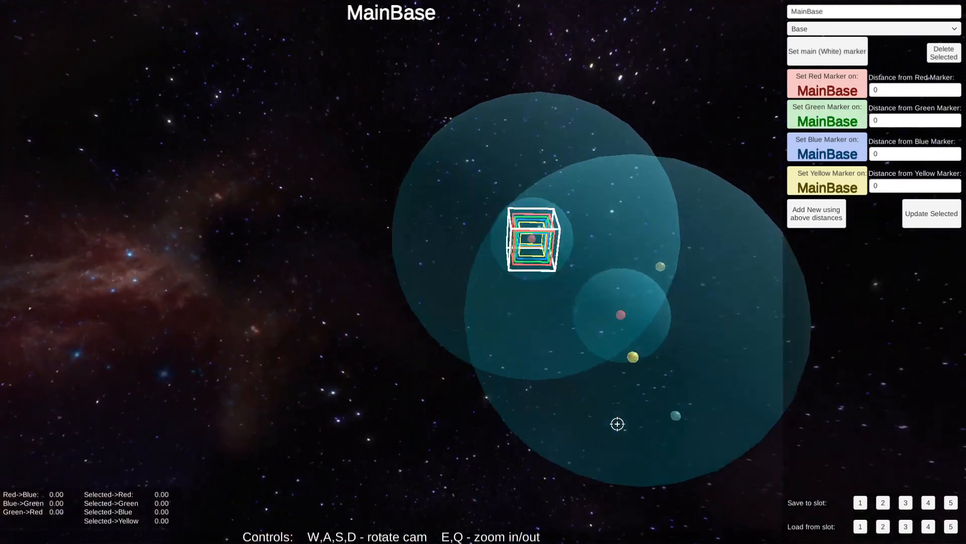
key(a)
key(s)
key(d)
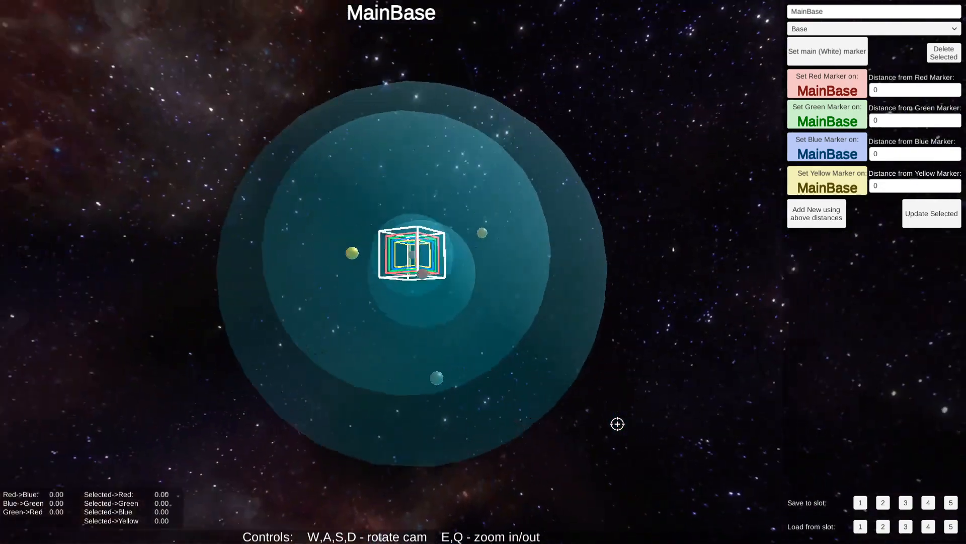
key(a)
key(w)
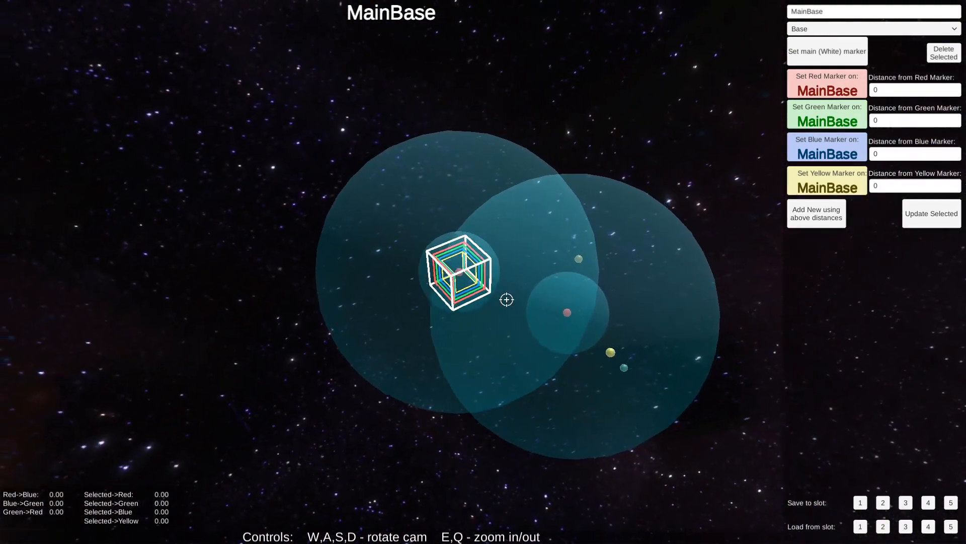
key(d)
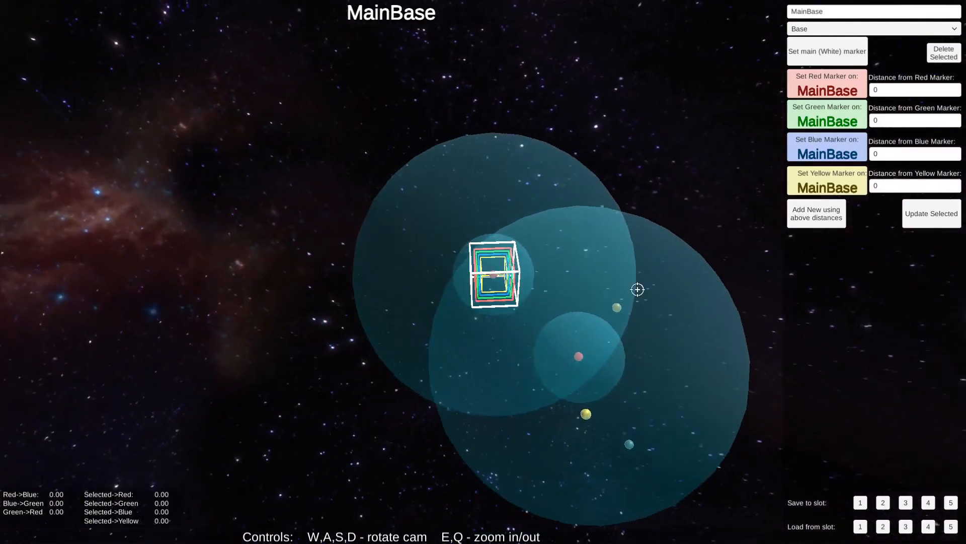
key(a)
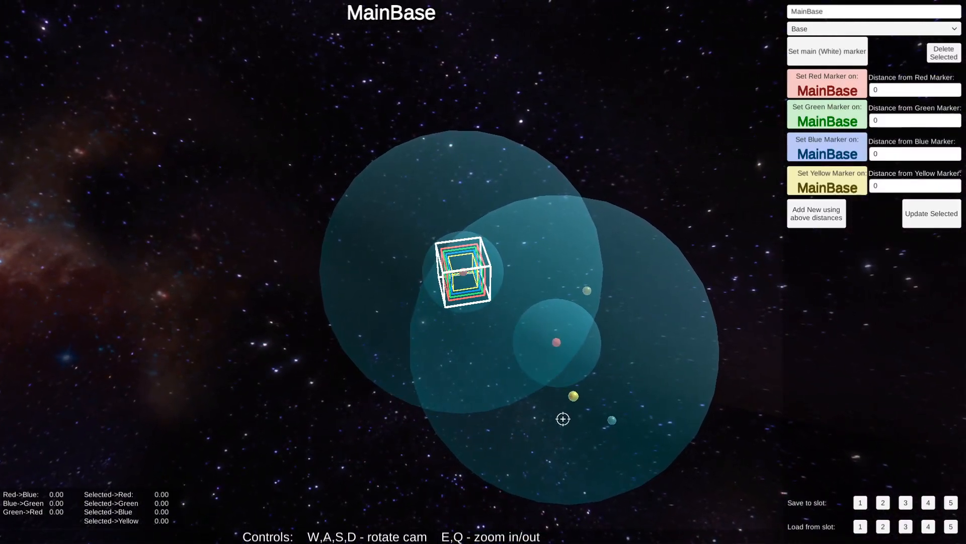
key(d)
key(s)
key(d)
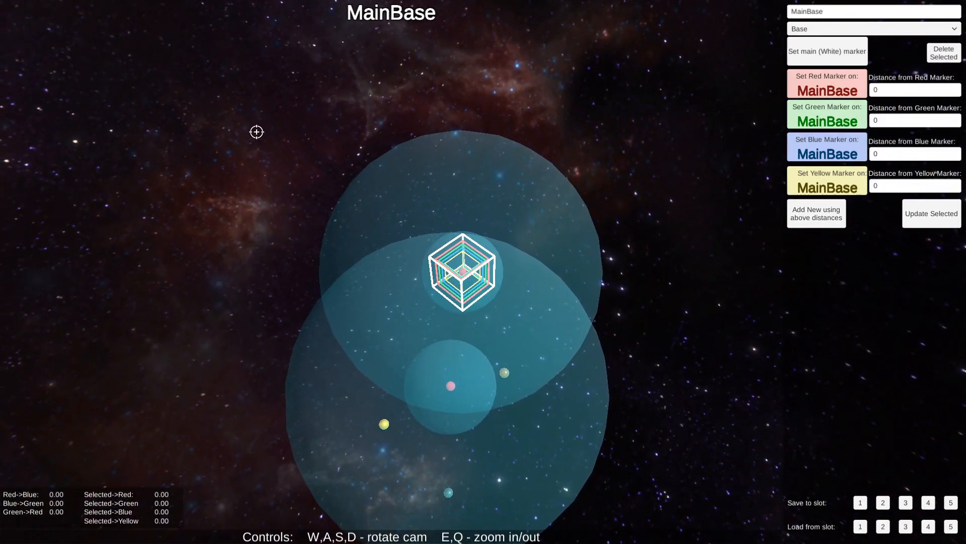
key(d)
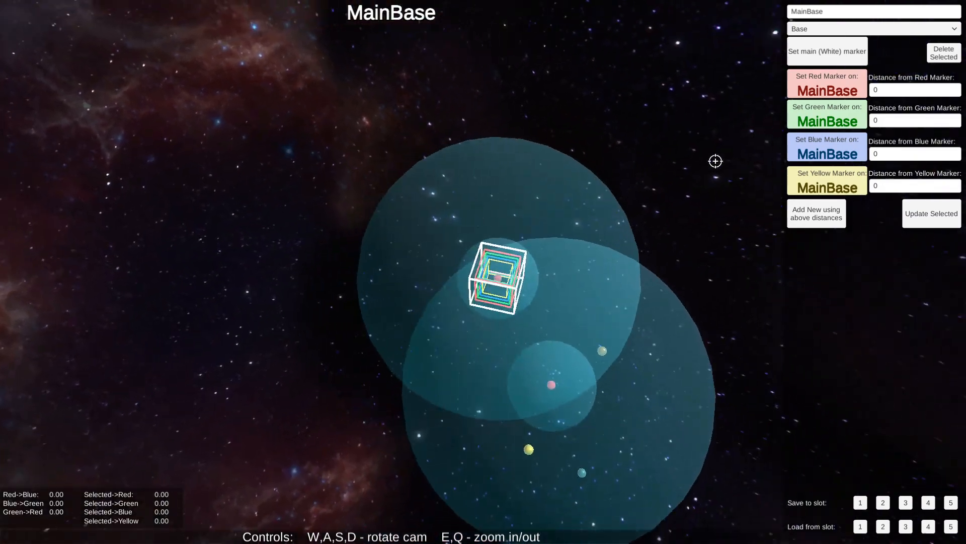
key(a)
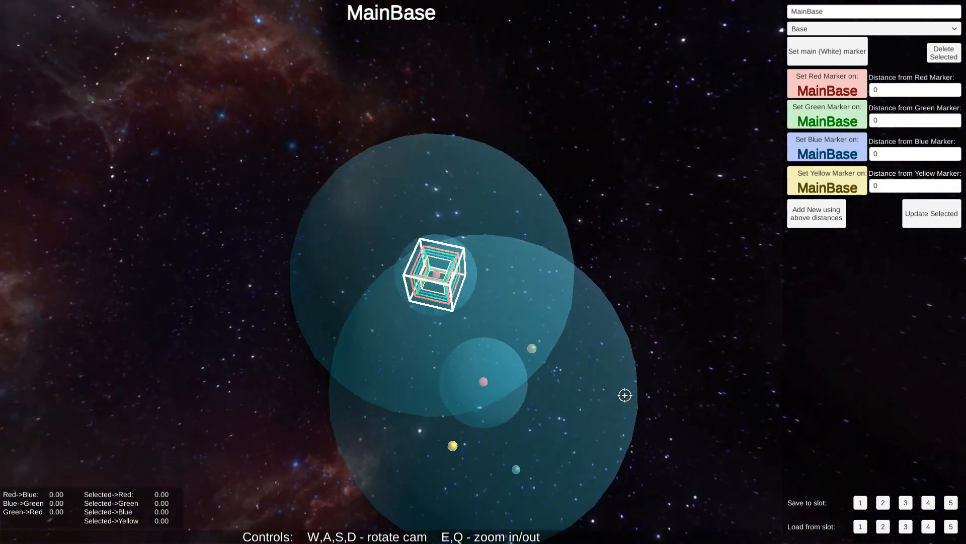
key(d)
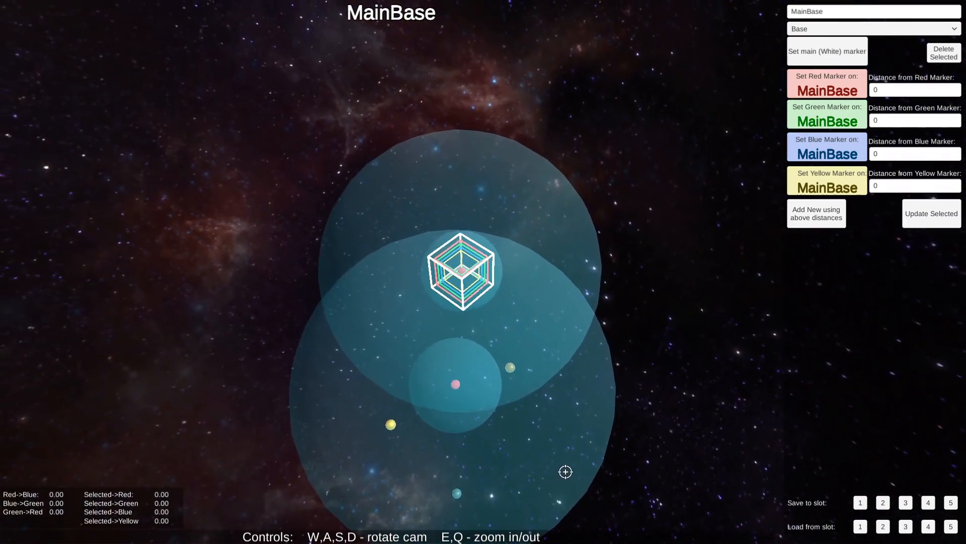
Step: Examine the overlapping translucent spheres around MainBase and RoutingMine close up and from farther away
key(e)
key(q)
key(e)
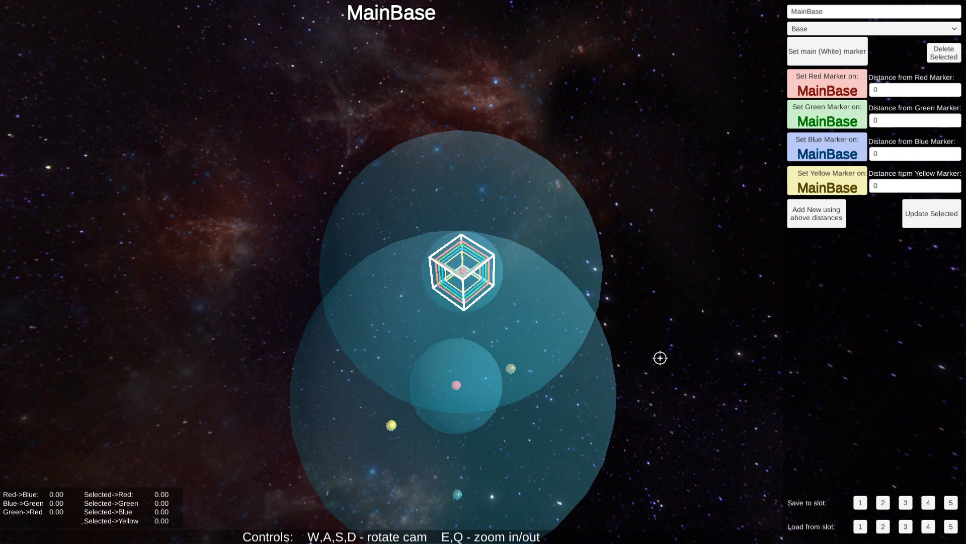
key(a)
key(e)
key(q)
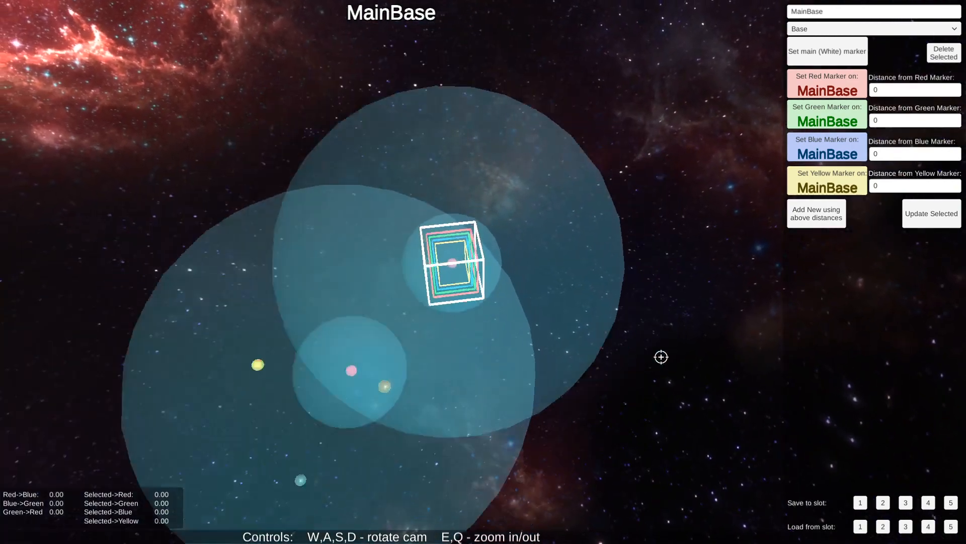
key(q)
key(w)
key(a)
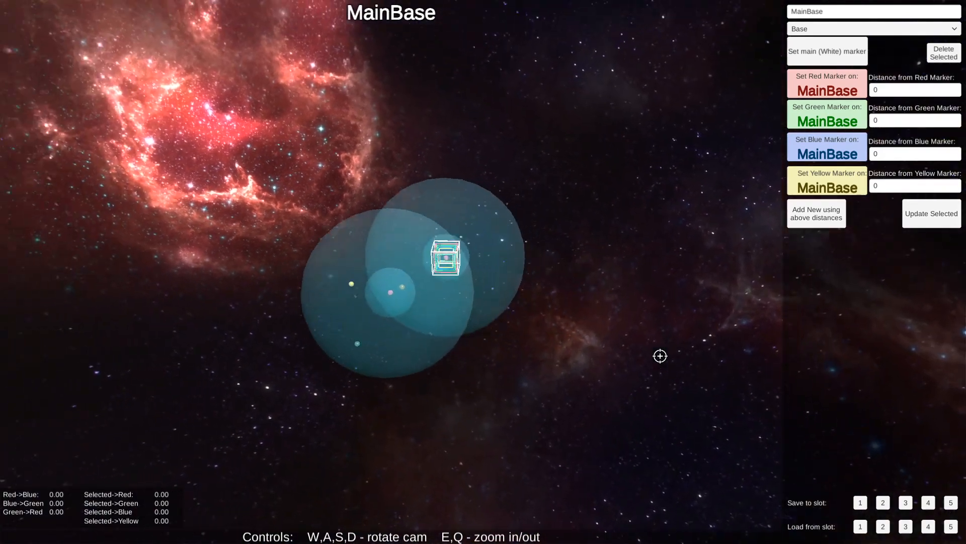
key(e)
key(q)
key(e)
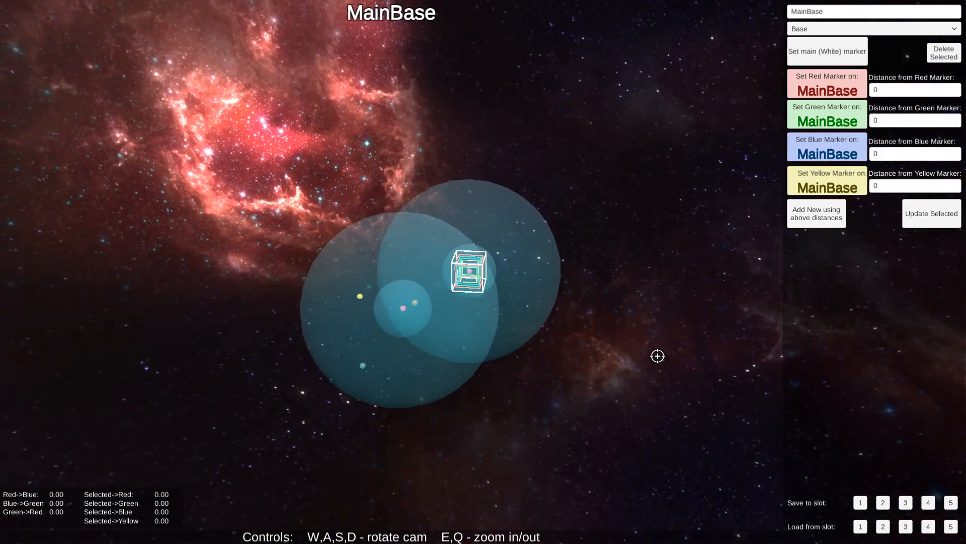
key(d)
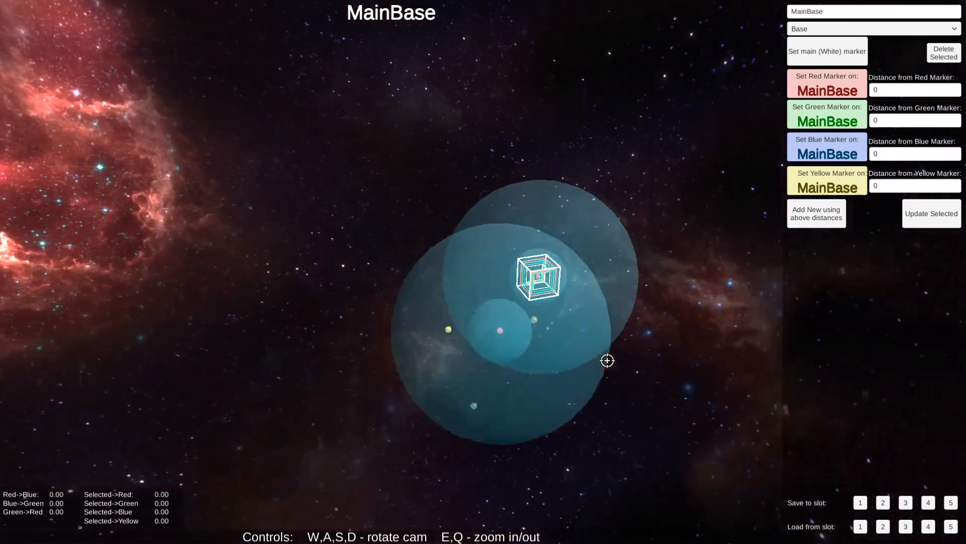
key(a)
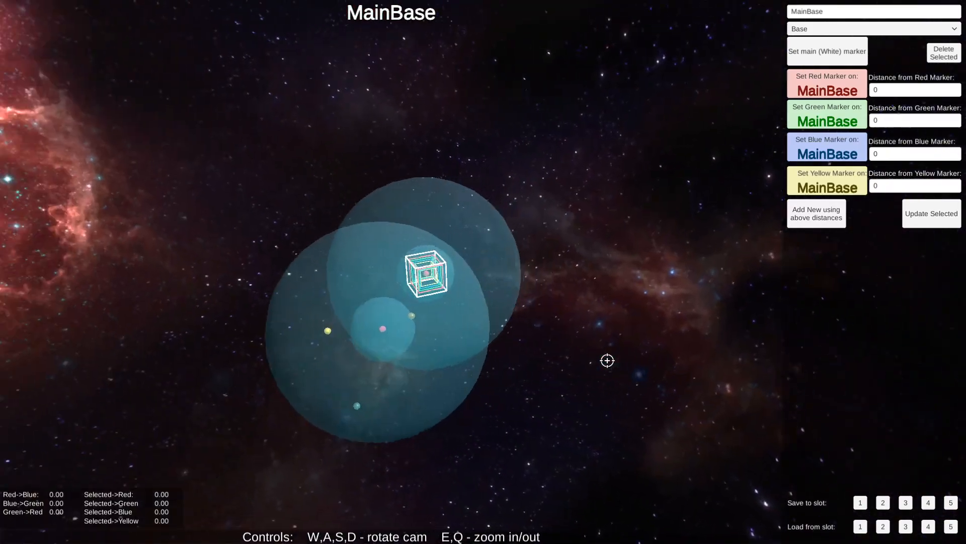
key(q)
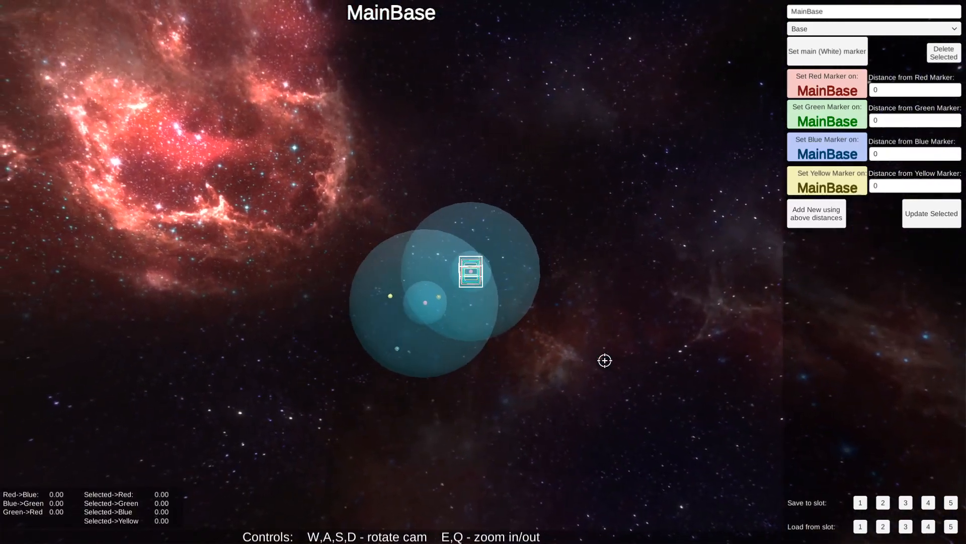
key(e)
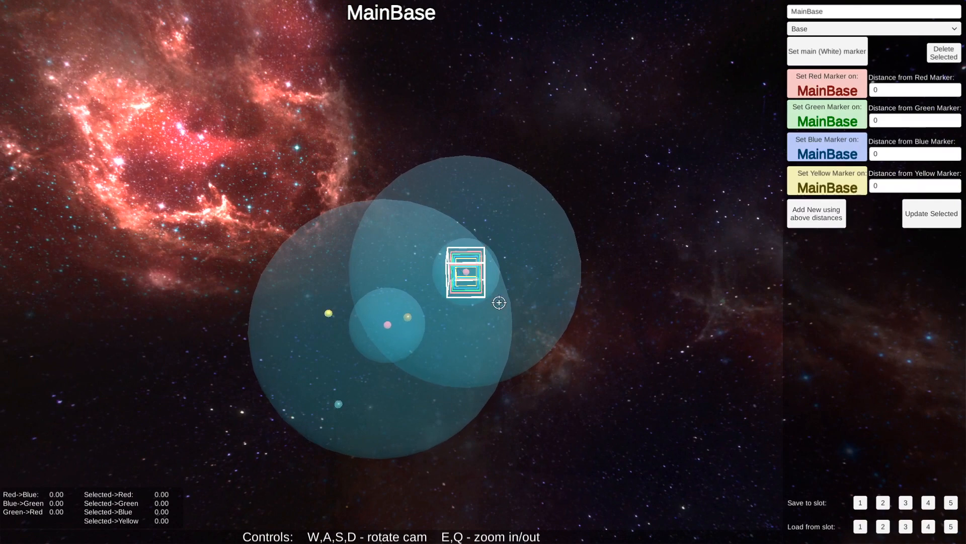
key(a)
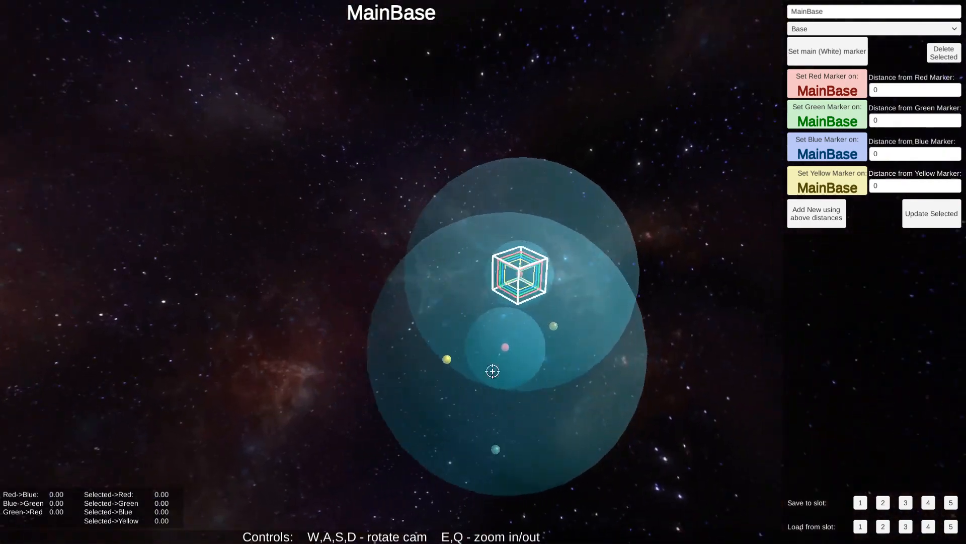
key(d)
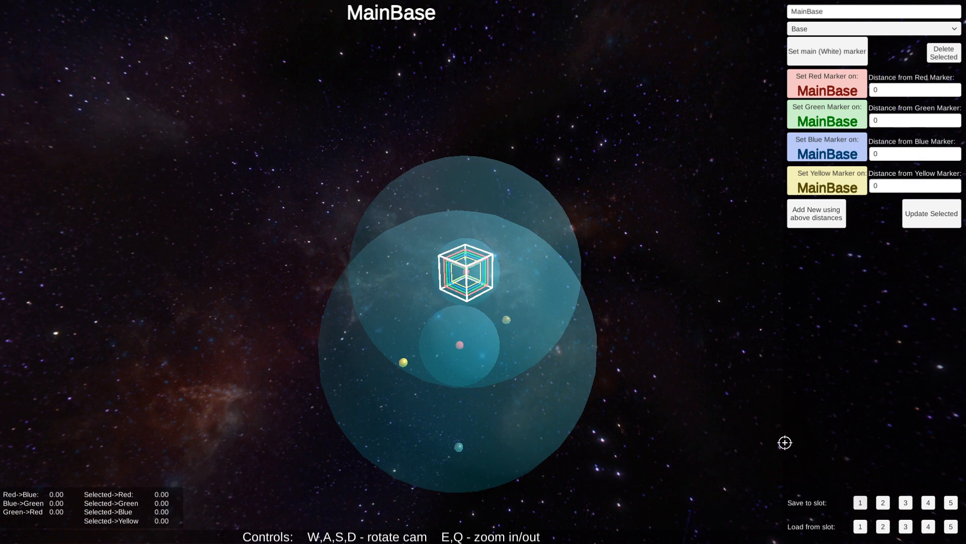
Step: Load save slot 2, and reload the mapped locations from save slot 1
click(884, 526)
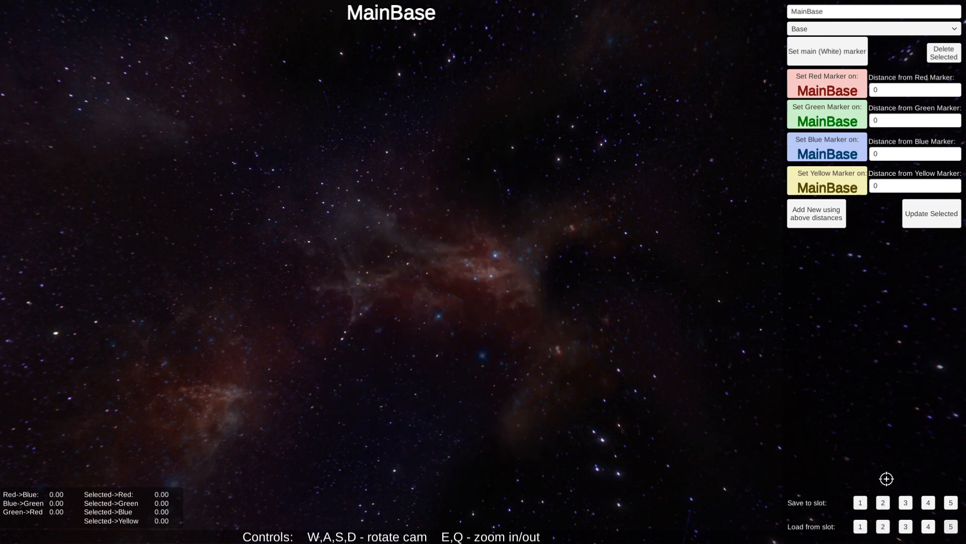
key(a)
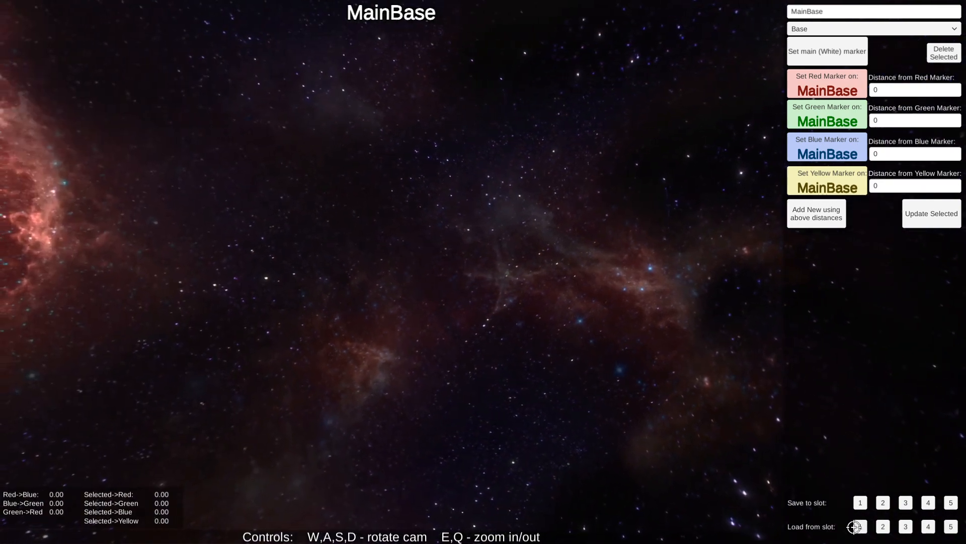
click(860, 526)
key(a)
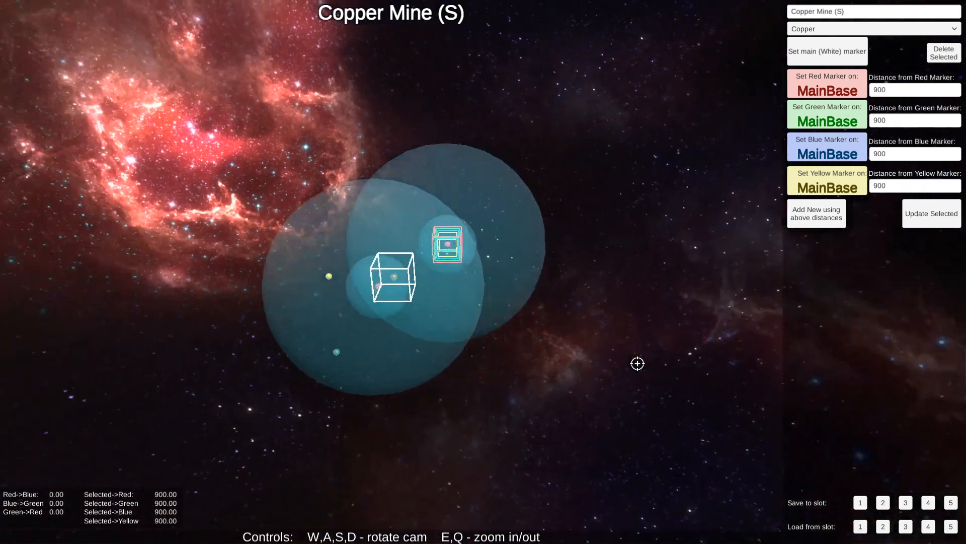
Step: Examine the reloaded map around Copper Mine (S) and the location types available for it
key(s)
key(w)
key(d)
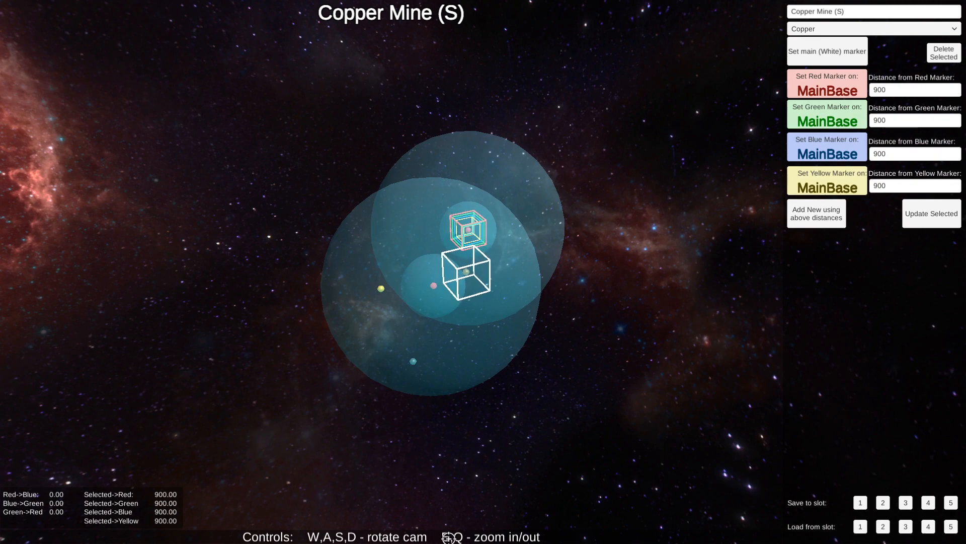
key(a)
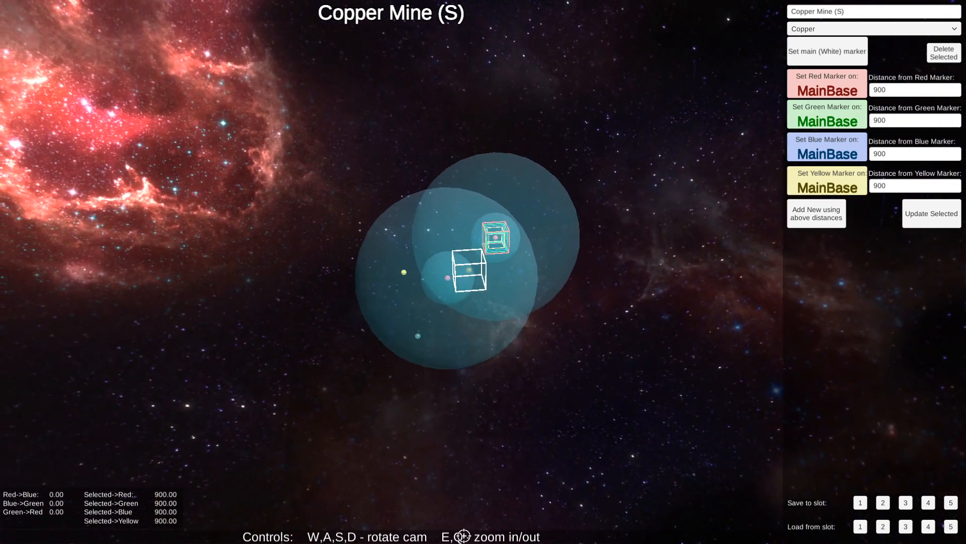
key(e)
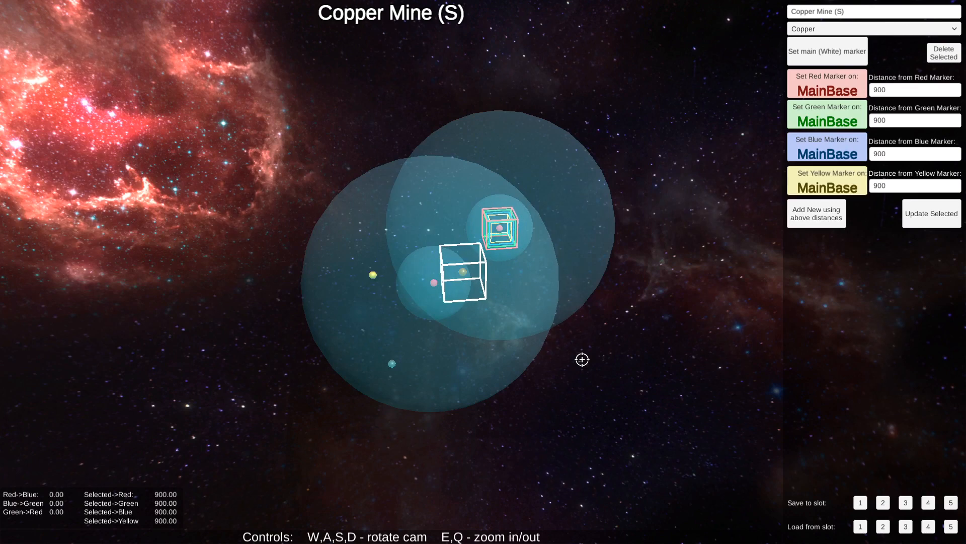
click(855, 30)
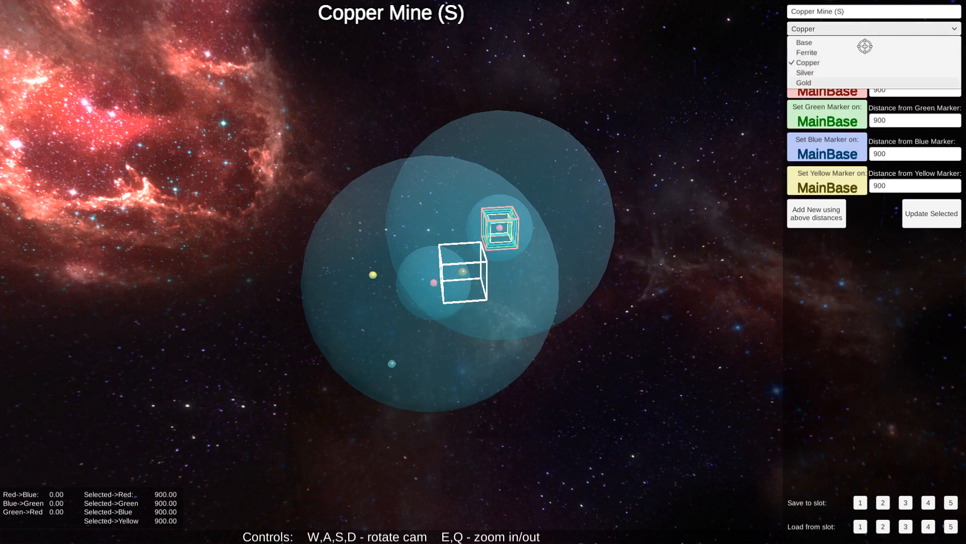
click(861, 138)
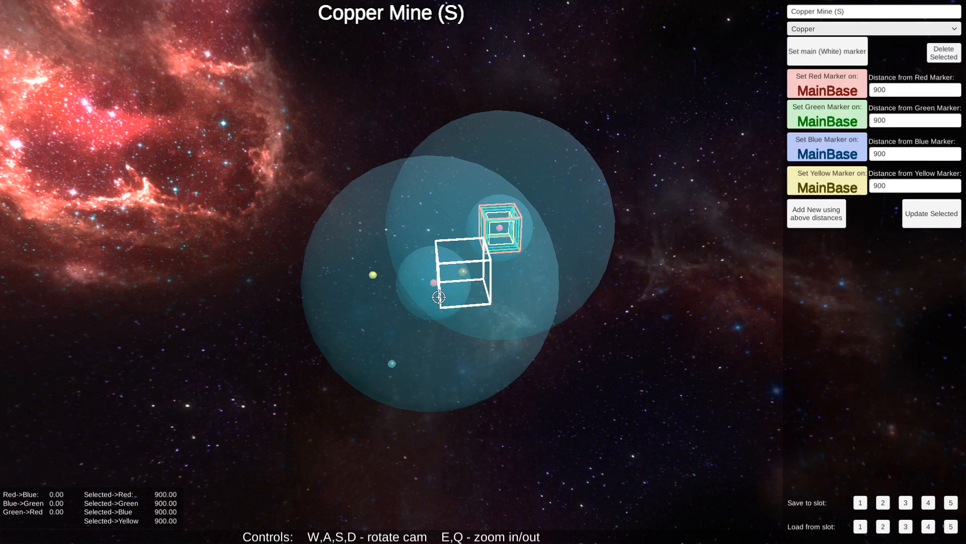